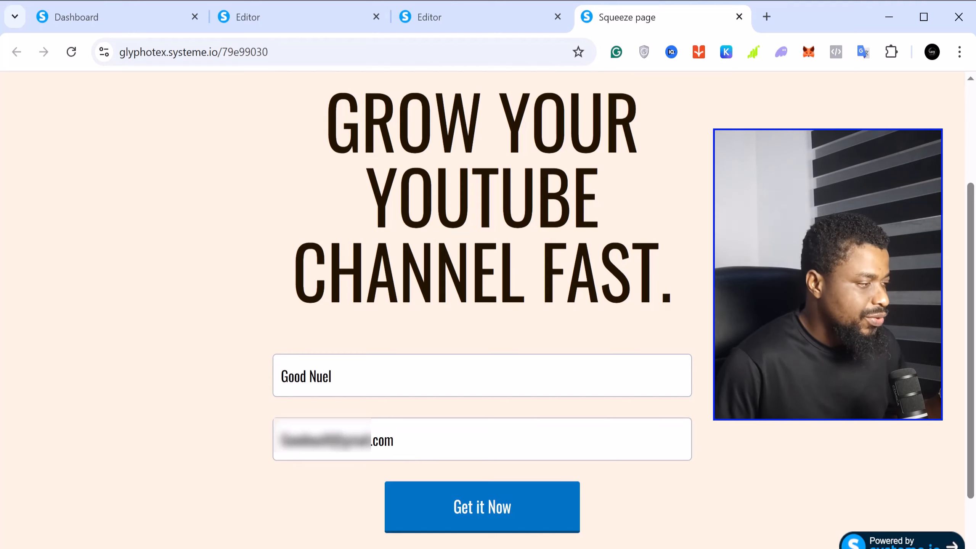
Step: Delete the surname from the opt-in name field and submit the squeeze page form
{"action": "double_click", "coordinate": [321, 376]}
{"action": "key", "text": "BackSpace"}
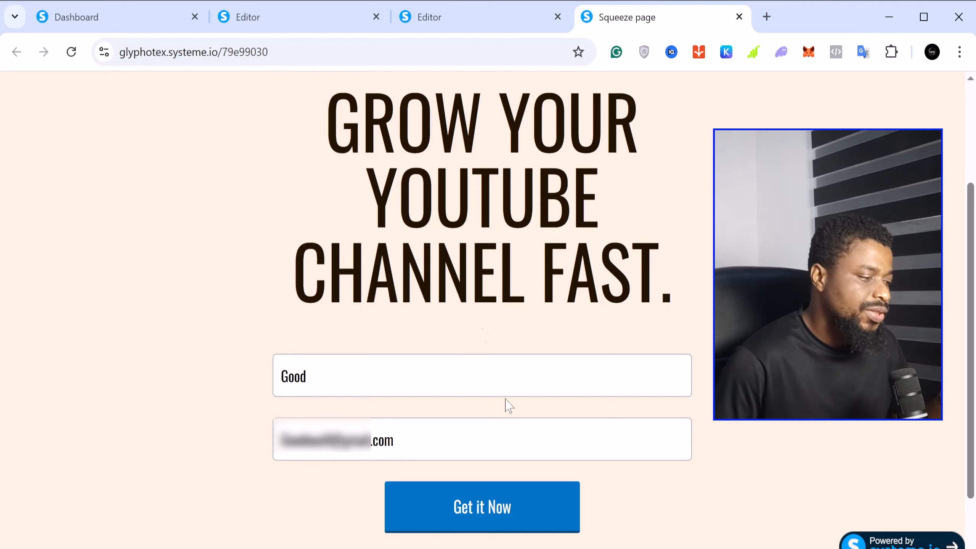
{"action": "left_click", "coordinate": [498, 523]}
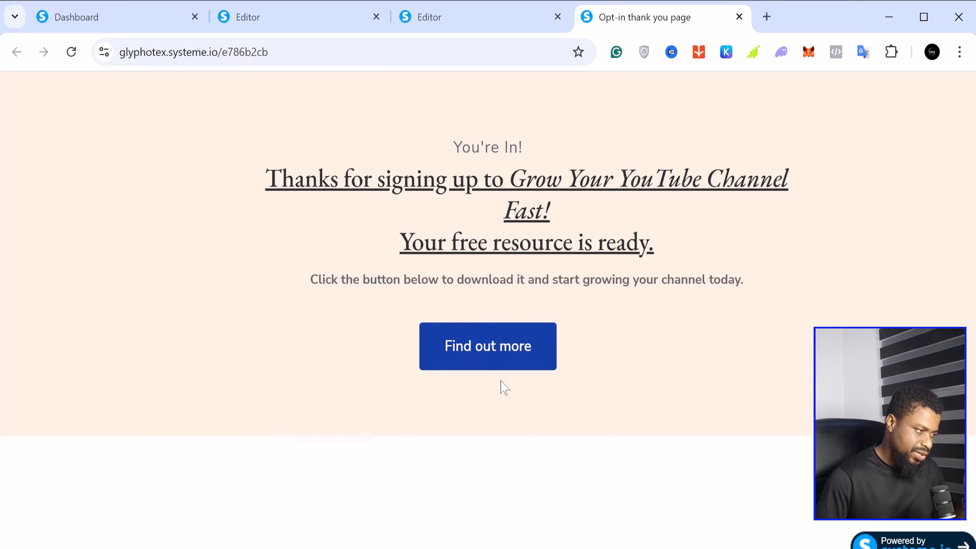
Step: Follow the thank-you page's Find out more button to the systeme.io home page
{"action": "left_click", "coordinate": [534, 348]}
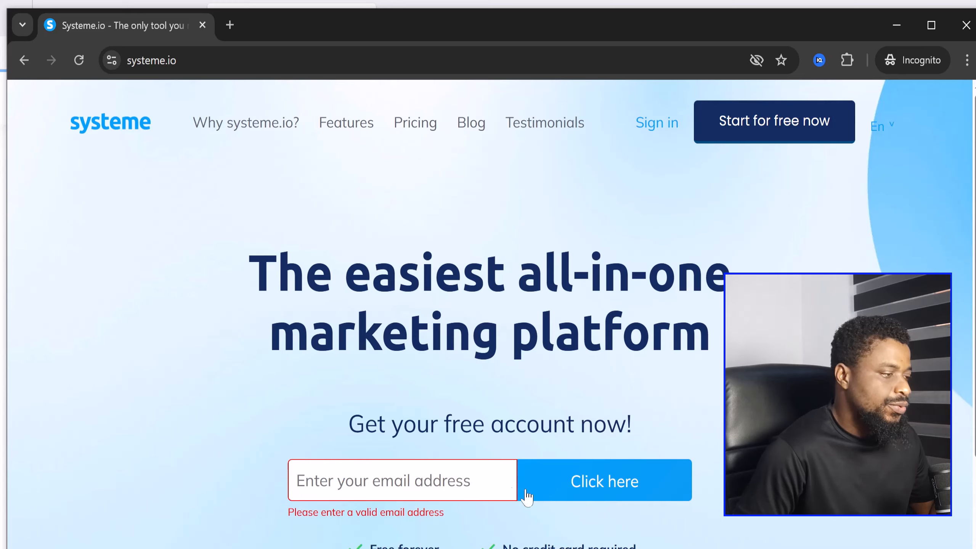
Step: Skim the systeme.io homepage, then switch back to the Dashboard Chrome window
{"action": "scroll", "coordinate": [481, 437], "scroll_direction": "down", "scroll_amount": 3}
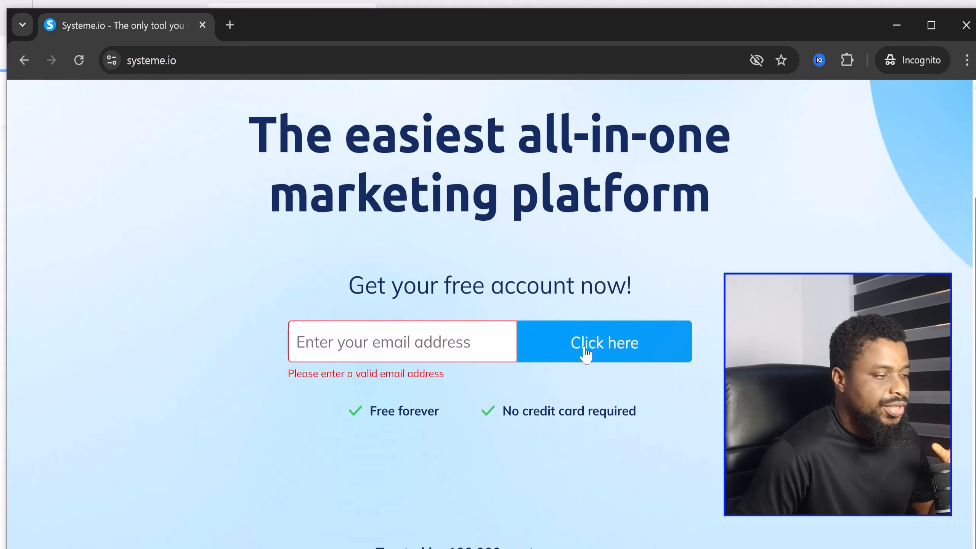
{"action": "scroll", "coordinate": [585, 353], "scroll_direction": "up", "scroll_amount": 2}
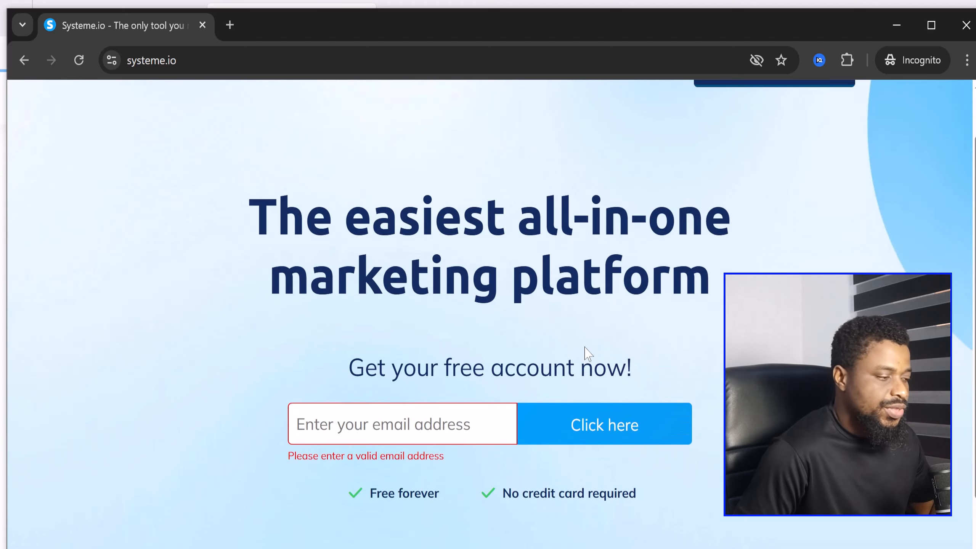
{"action": "scroll", "coordinate": [585, 354], "scroll_direction": "down", "scroll_amount": 2}
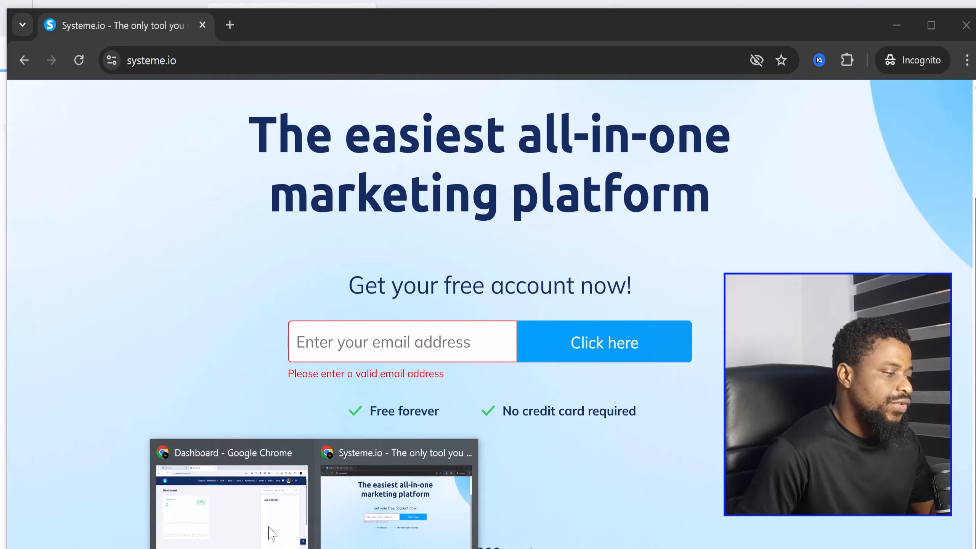
{"action": "left_click", "coordinate": [271, 529]}
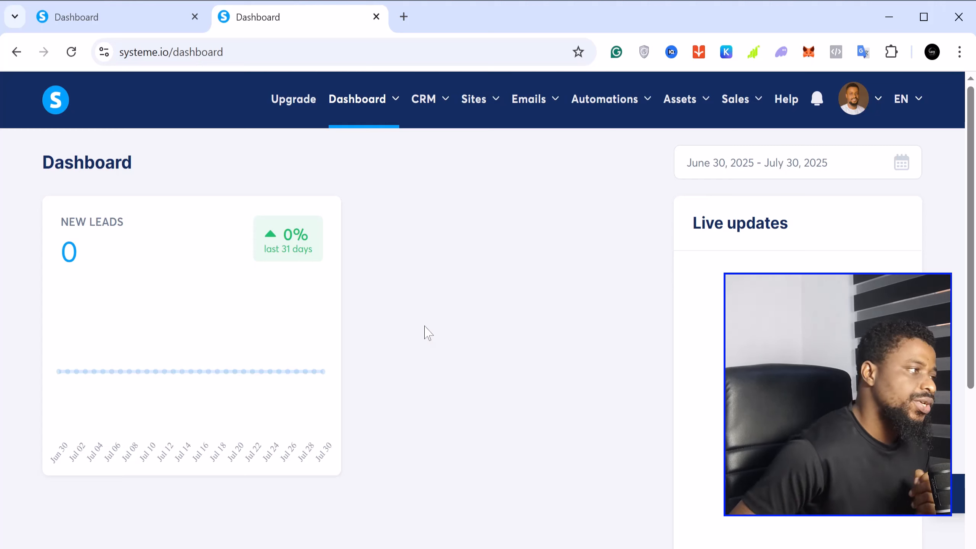
{"action": "left_click", "coordinate": [395, 103]}
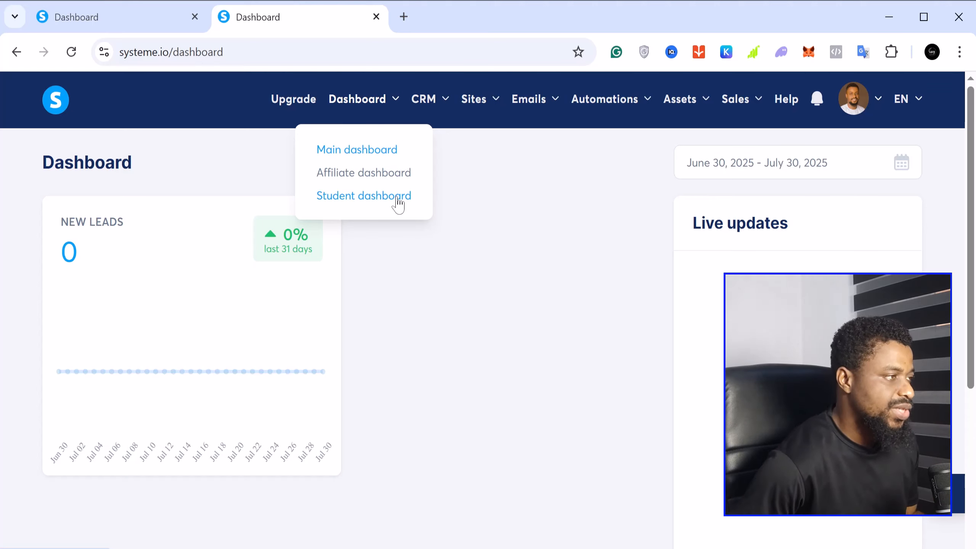
{"action": "mouse_move", "coordinate": [442, 110]}
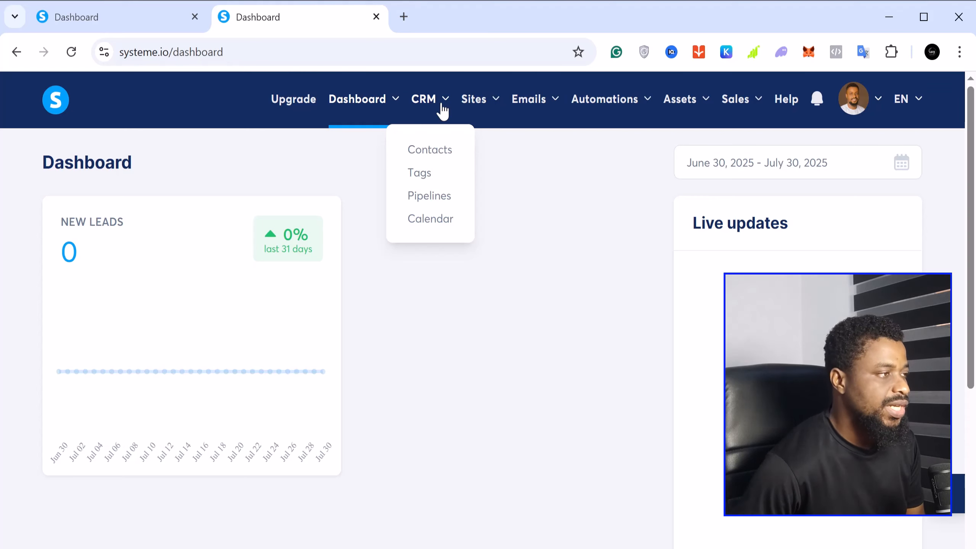
{"action": "mouse_move", "coordinate": [494, 102]}
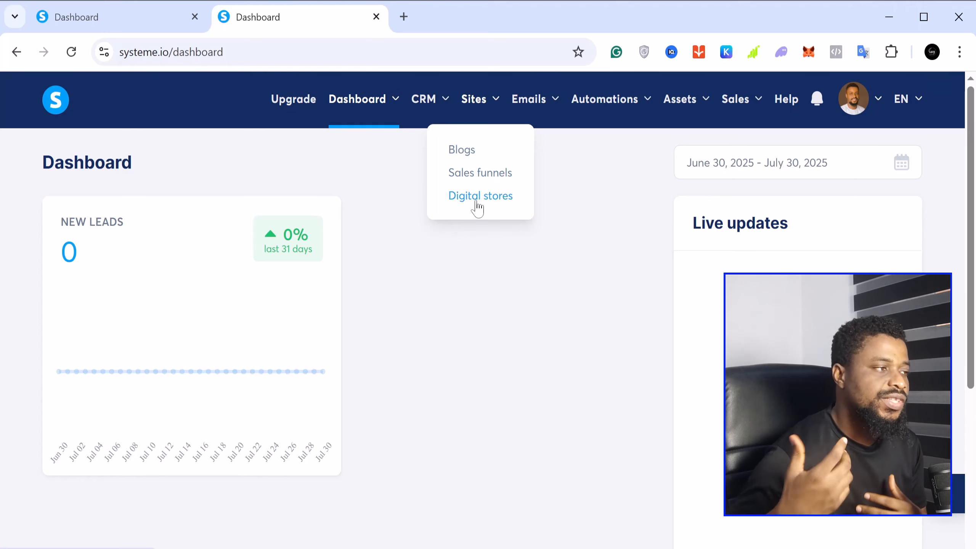
{"action": "mouse_move", "coordinate": [545, 107]}
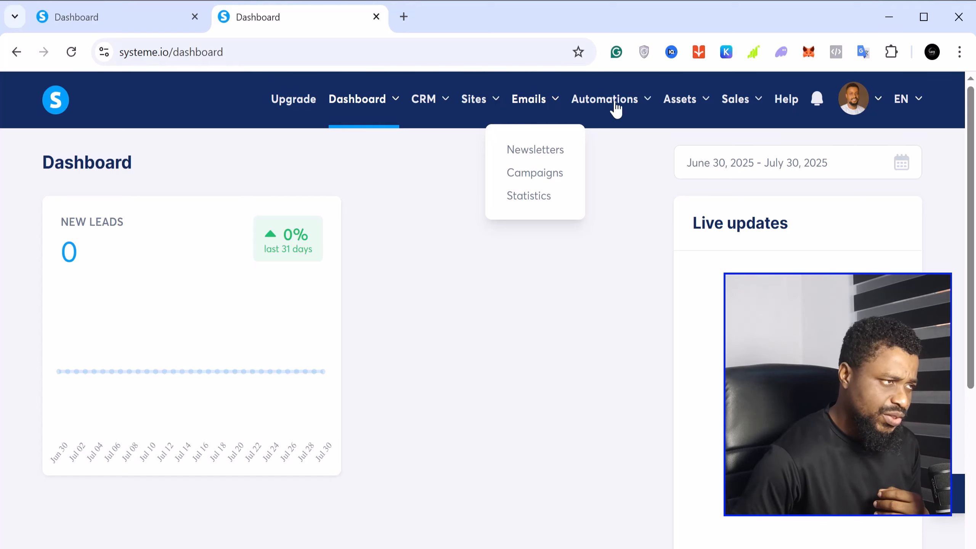
Step: Preview the Automations, Assets and Sales menus in the top navigation
{"action": "mouse_move", "coordinate": [636, 108]}
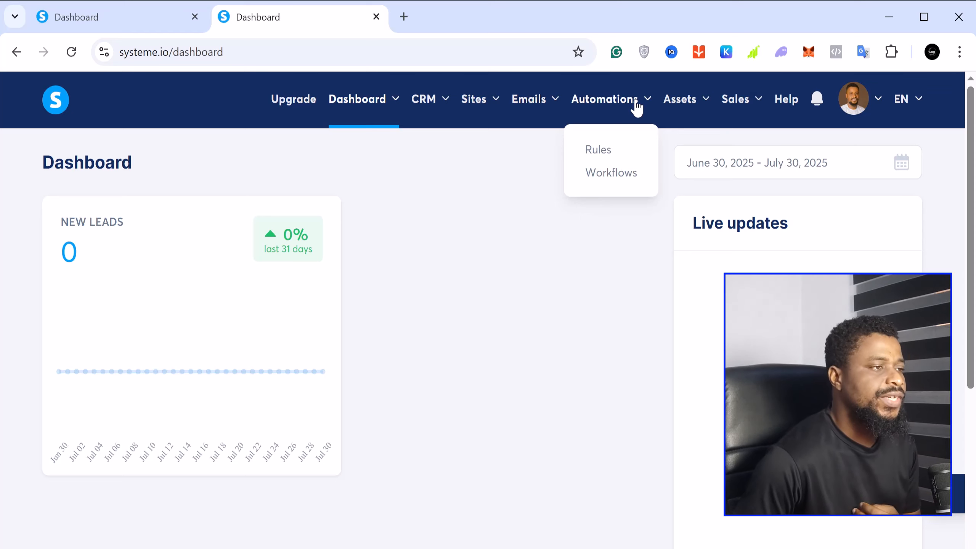
{"action": "mouse_move", "coordinate": [689, 106]}
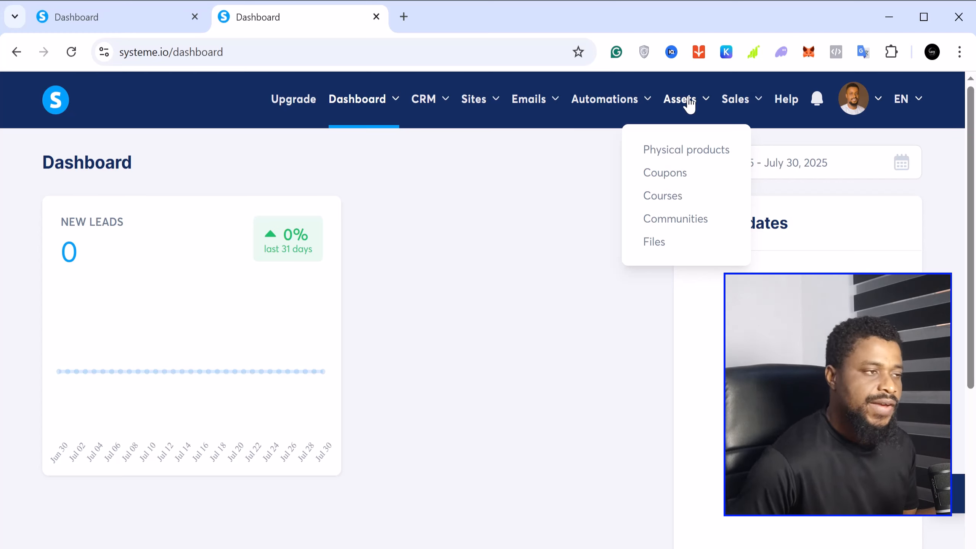
{"action": "mouse_move", "coordinate": [750, 107]}
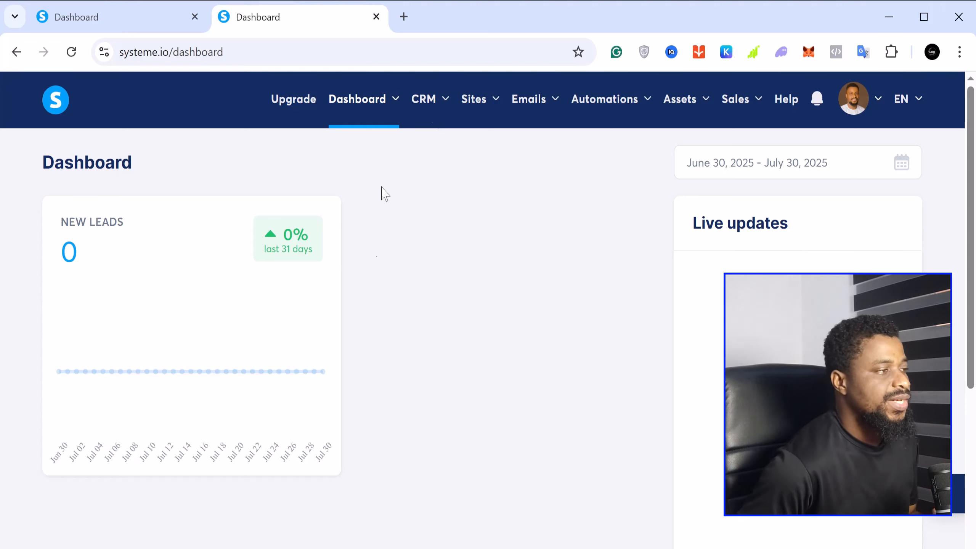
Step: Start a new sales funnel and name it 'Youtube'
{"action": "left_click", "coordinate": [483, 105]}
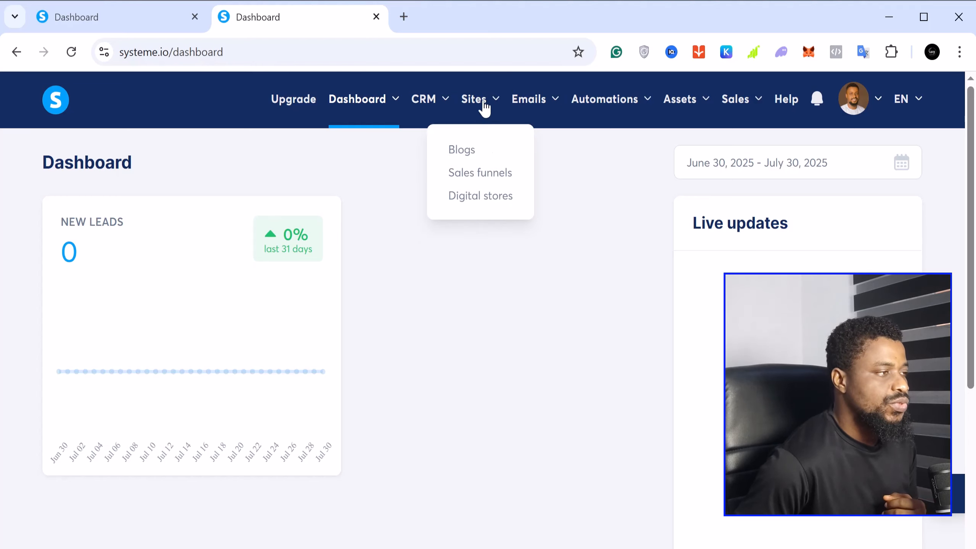
{"action": "left_click", "coordinate": [471, 179]}
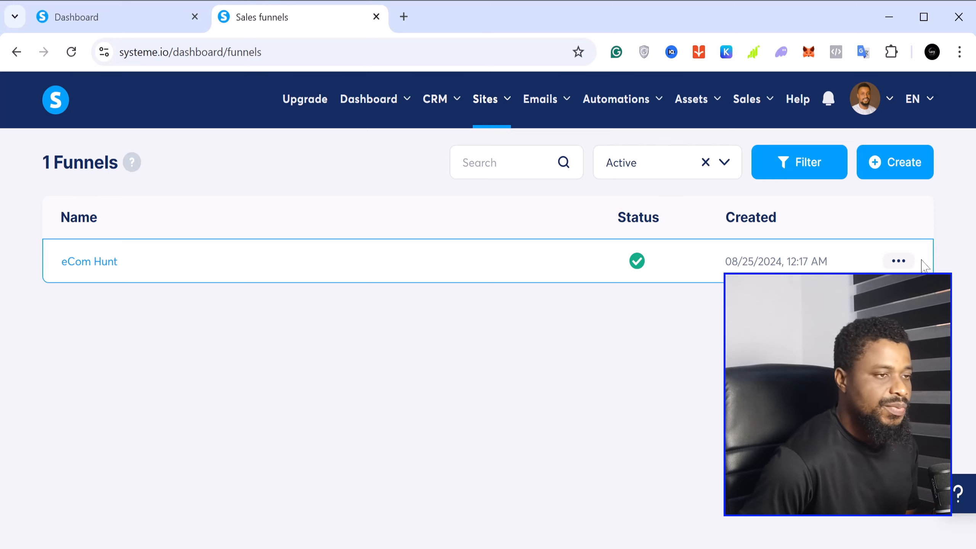
{"action": "left_click", "coordinate": [898, 169]}
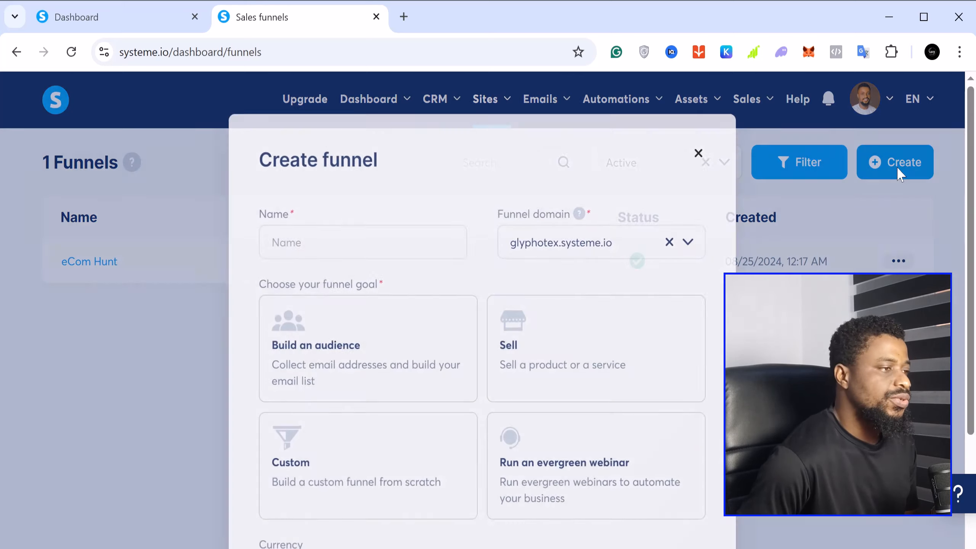
{"action": "left_click", "coordinate": [362, 241]}
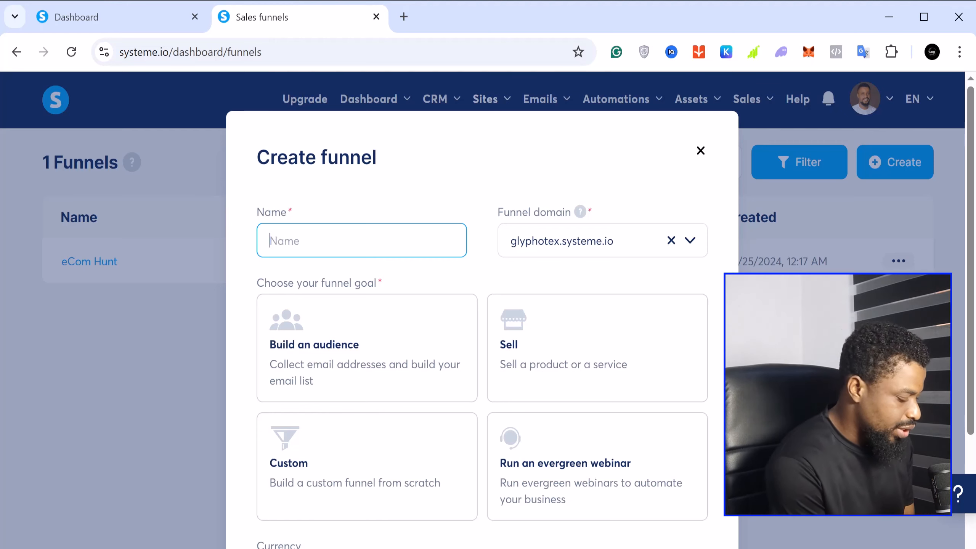
{"action": "type", "text": "yOUTU"}
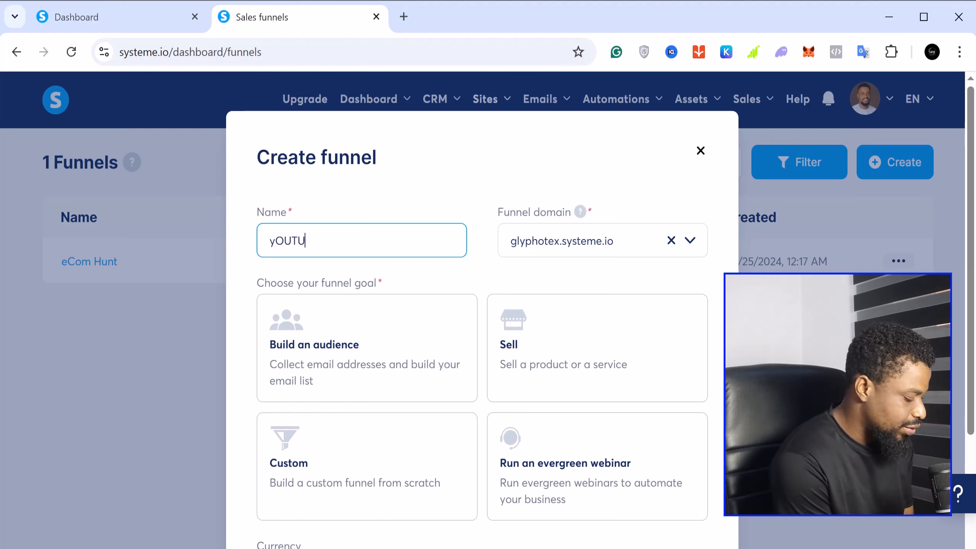
{"action": "type", "text": "BE"}
{"action": "key", "text": "BackSpace"}
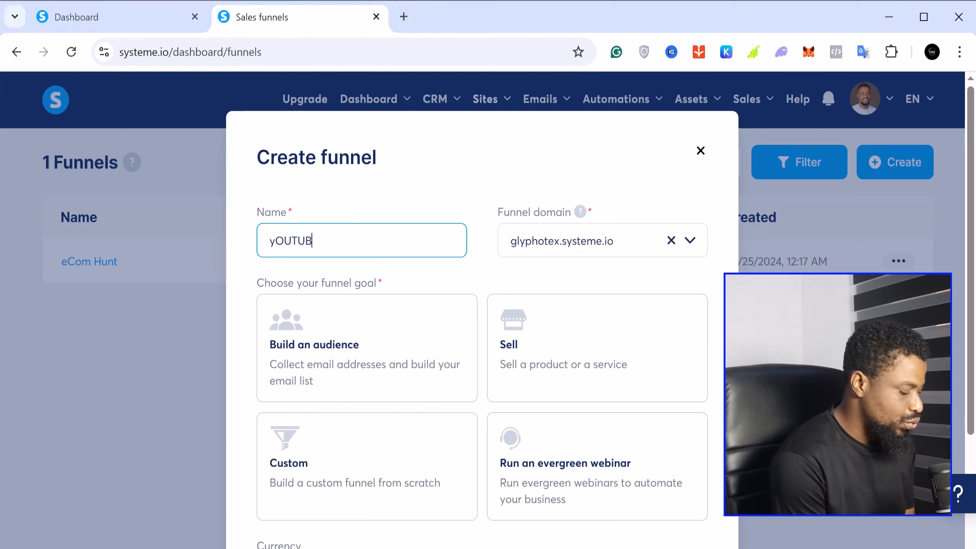
{"action": "key", "text": "BackSpace"}
{"action": "key", "text": "BackSpace"}
{"action": "key", "text": "BackSpace"}
{"action": "key", "text": "BackSpace"}
{"action": "key", "text": "BackSpace"}
{"action": "key", "text": "BackSpace"}
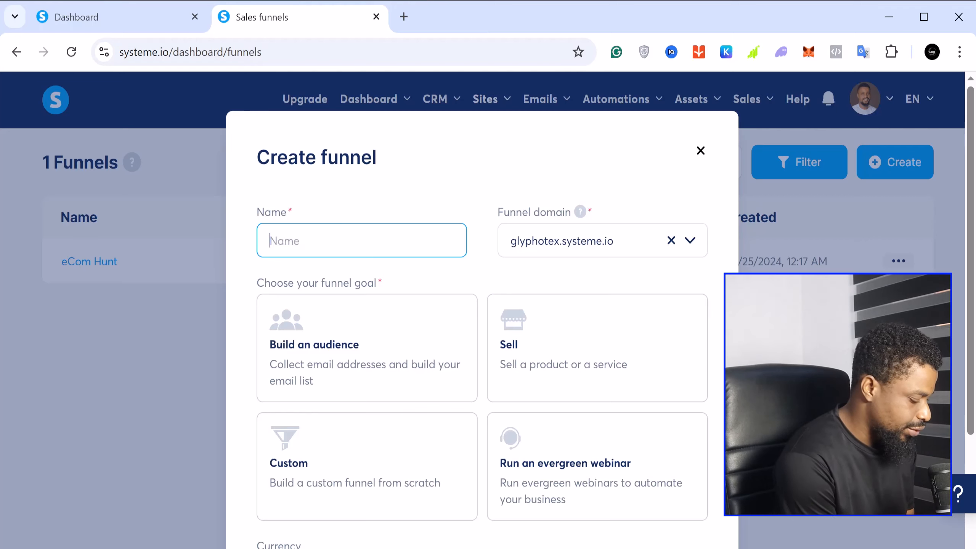
{"action": "type", "text": "Youtube"}
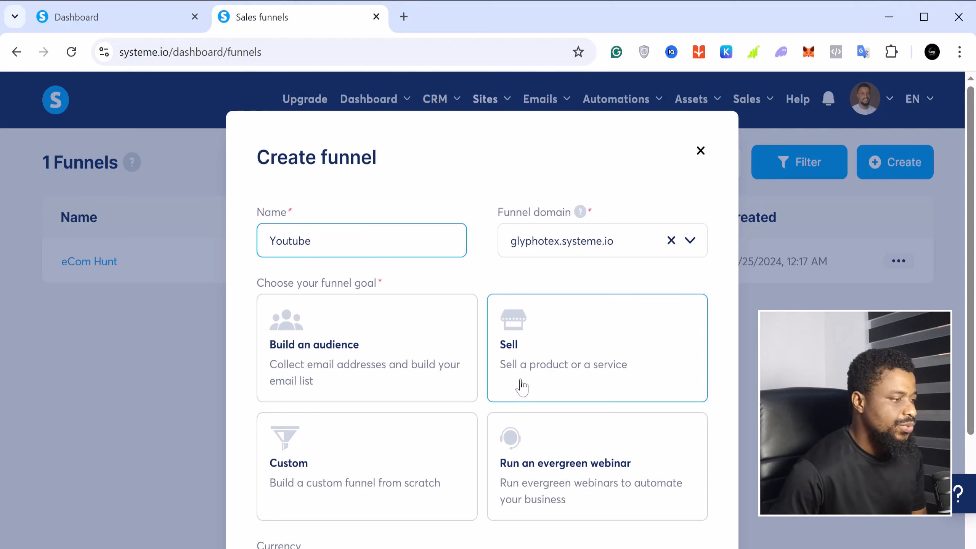
Step: Set the funnel goal to Build an audience with U.S. Dollar currency, and save it
{"action": "scroll", "coordinate": [536, 364], "scroll_direction": "down", "scroll_amount": 2}
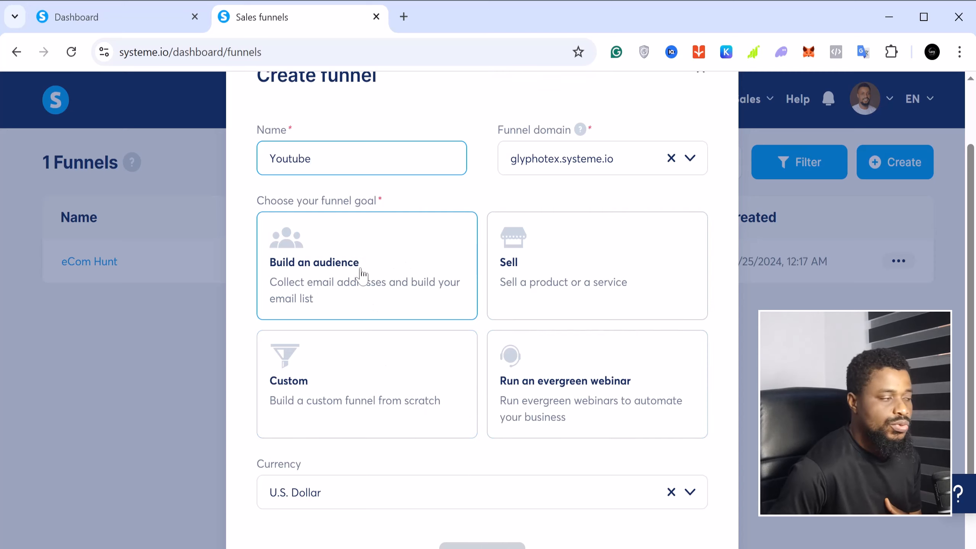
{"action": "left_click", "coordinate": [378, 297]}
{"action": "scroll", "coordinate": [378, 297], "scroll_direction": "down", "scroll_amount": 2}
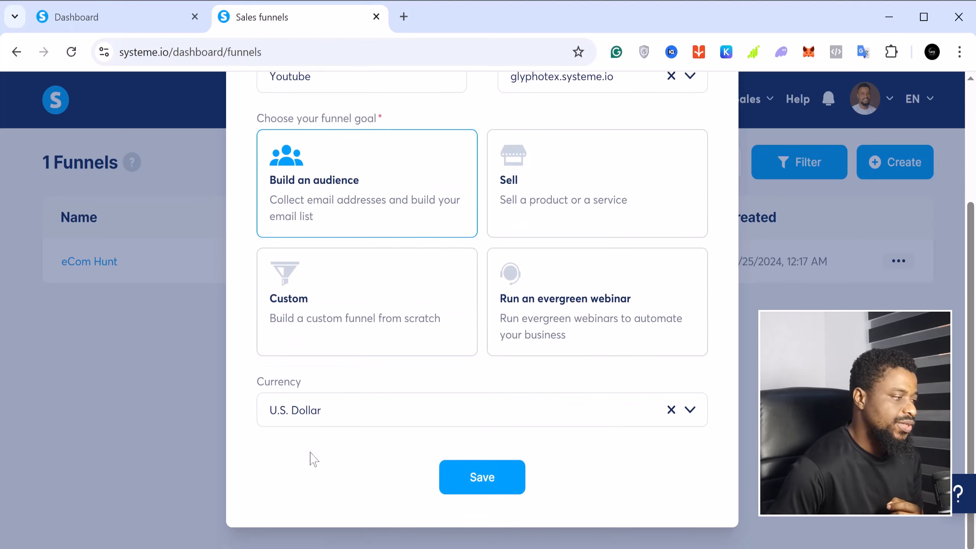
{"action": "left_click", "coordinate": [417, 413]}
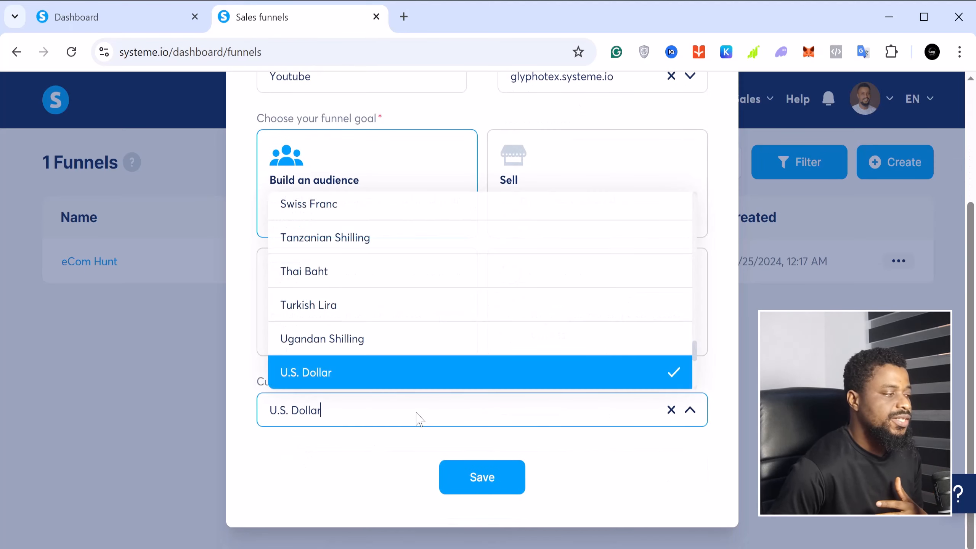
{"action": "scroll", "coordinate": [426, 319], "scroll_direction": "down", "scroll_amount": 2}
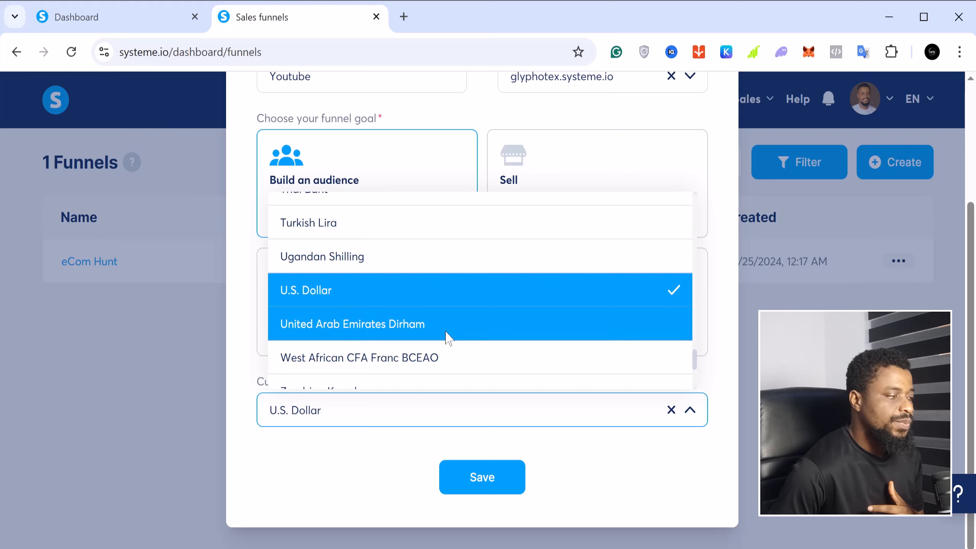
{"action": "scroll", "coordinate": [444, 370], "scroll_direction": "down", "scroll_amount": 5}
{"action": "scroll", "coordinate": [443, 371], "scroll_direction": "up", "scroll_amount": 5}
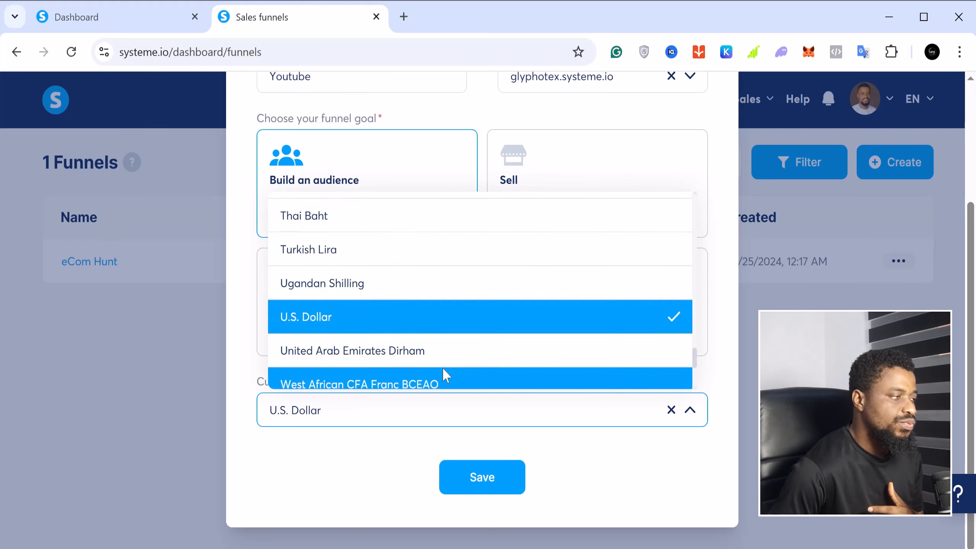
{"action": "scroll", "coordinate": [443, 367], "scroll_direction": "up", "scroll_amount": 20}
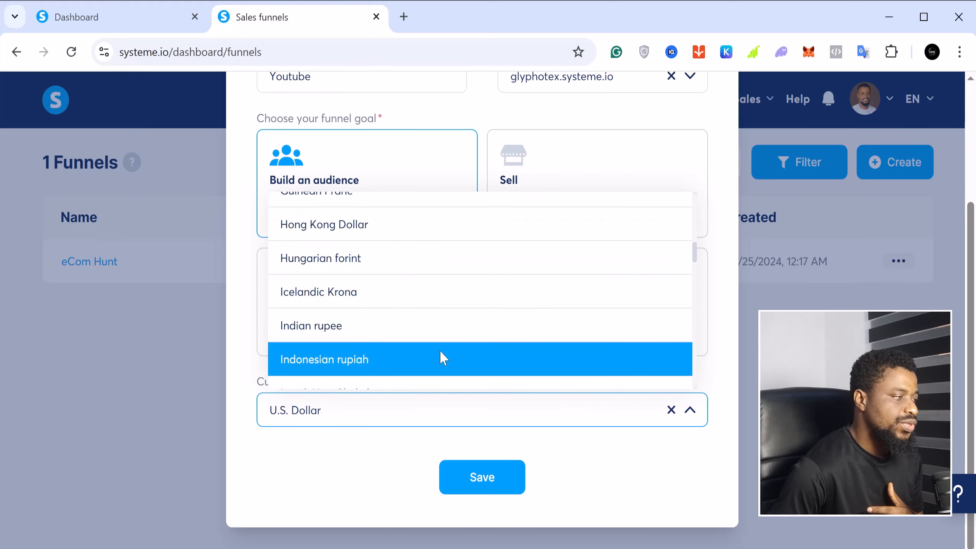
{"action": "scroll", "coordinate": [442, 352], "scroll_direction": "up", "scroll_amount": 10}
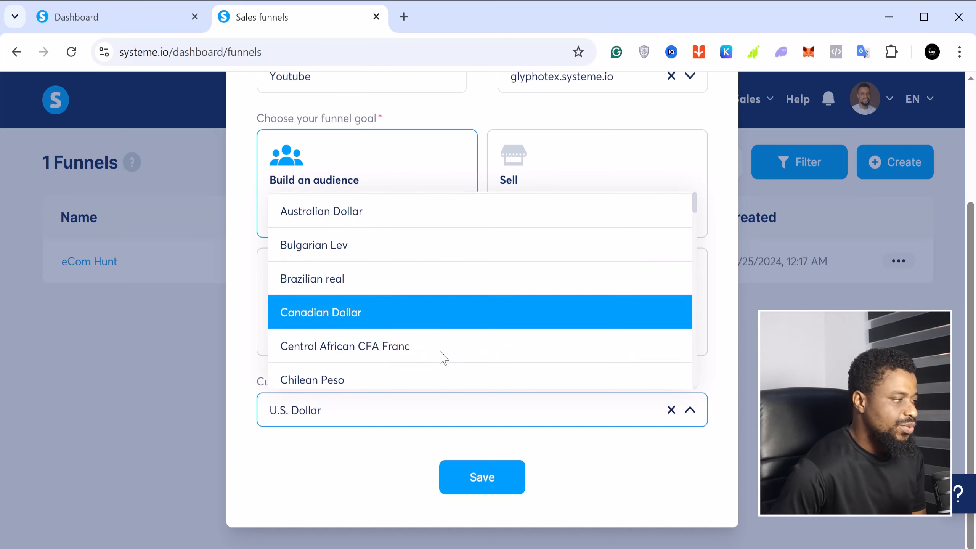
{"action": "scroll", "coordinate": [441, 354], "scroll_direction": "down", "scroll_amount": 15}
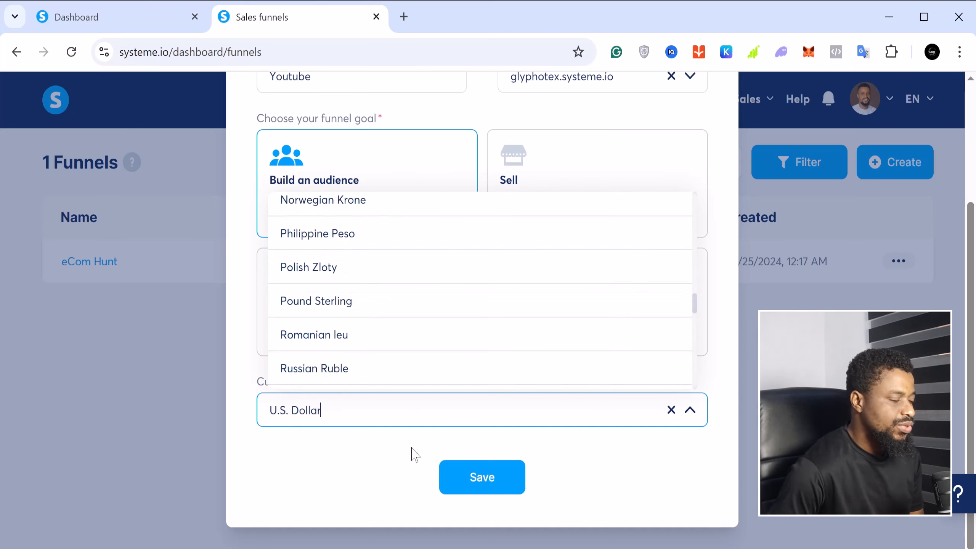
{"action": "left_click", "coordinate": [485, 487]}
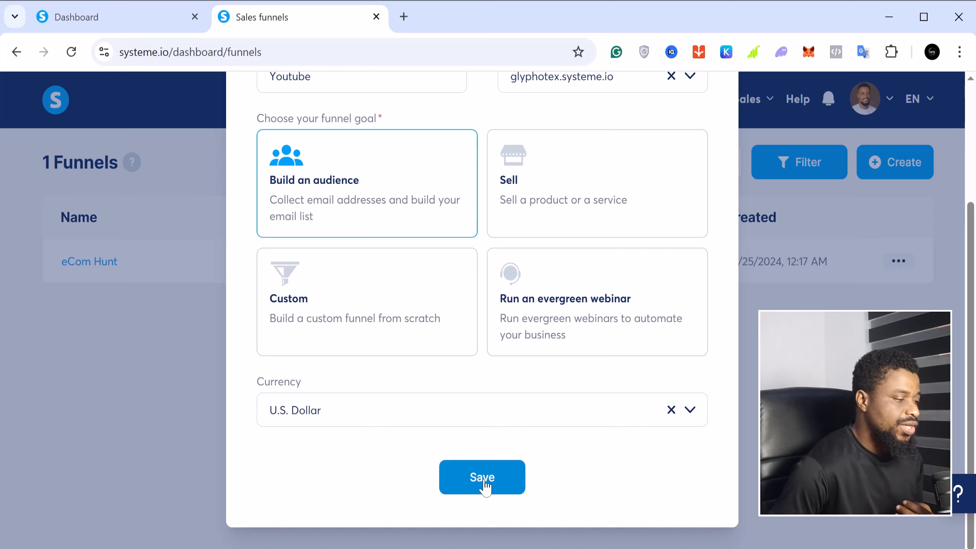
{"action": "left_click", "coordinate": [483, 478]}
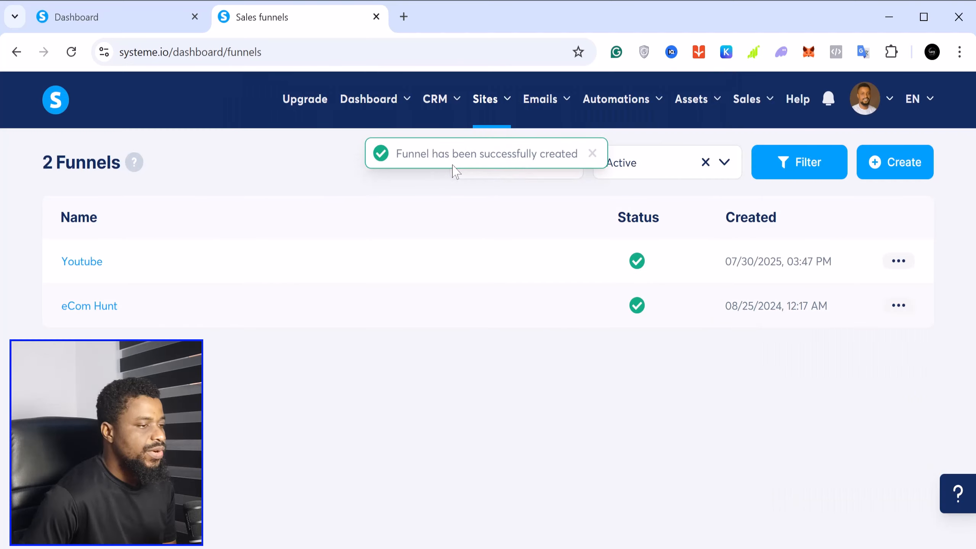
Step: Check the Youtube funnel's settings without changes, then open the Youtube funnel
{"action": "left_click", "coordinate": [904, 264]}
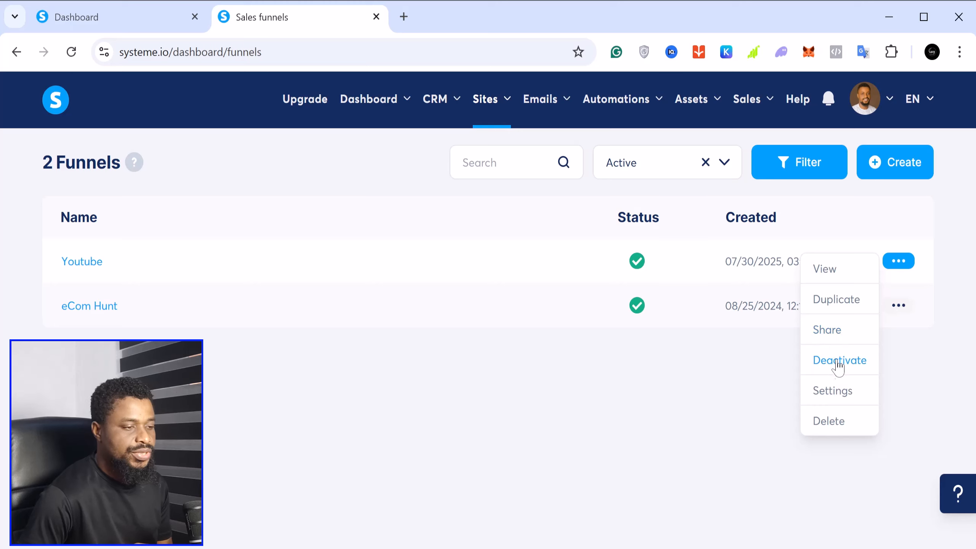
{"action": "left_click", "coordinate": [838, 397]}
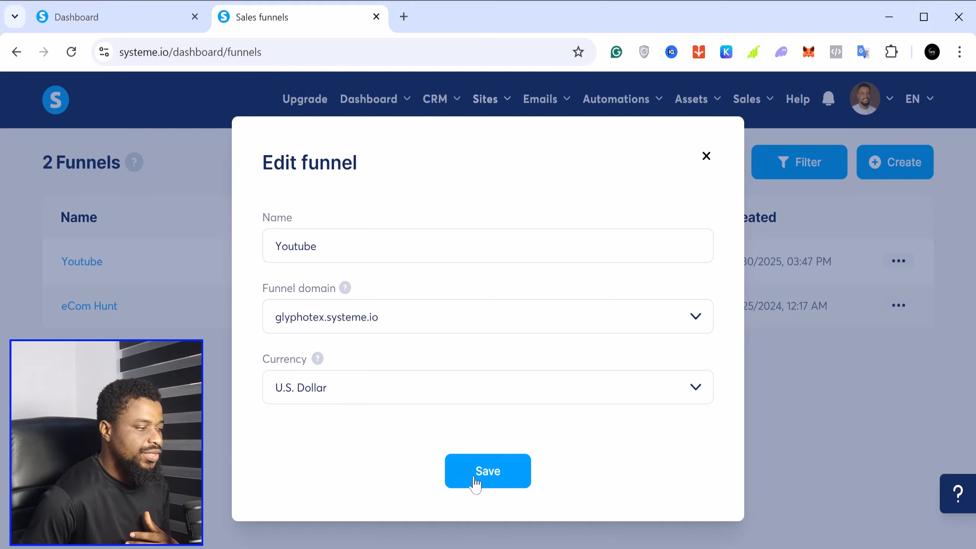
{"action": "left_click", "coordinate": [706, 156]}
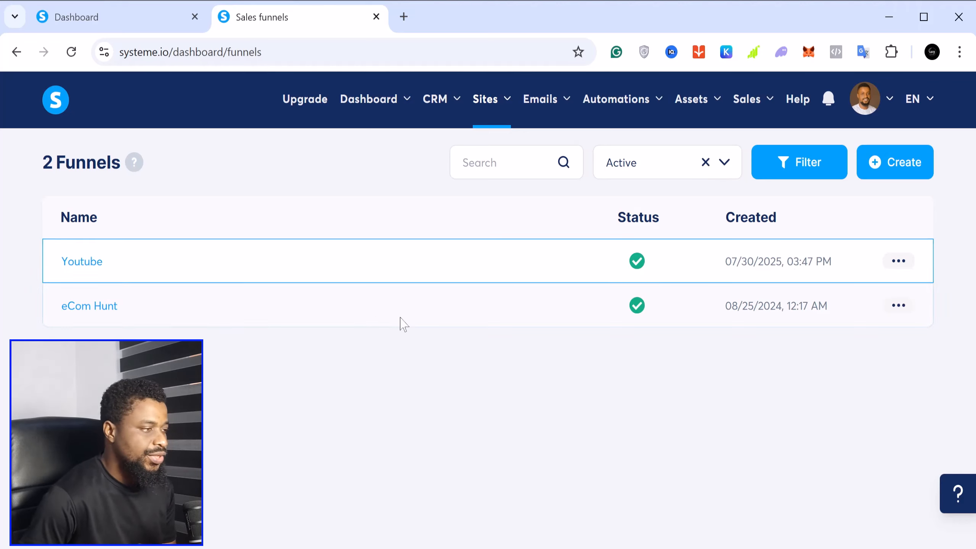
{"action": "left_click", "coordinate": [88, 266]}
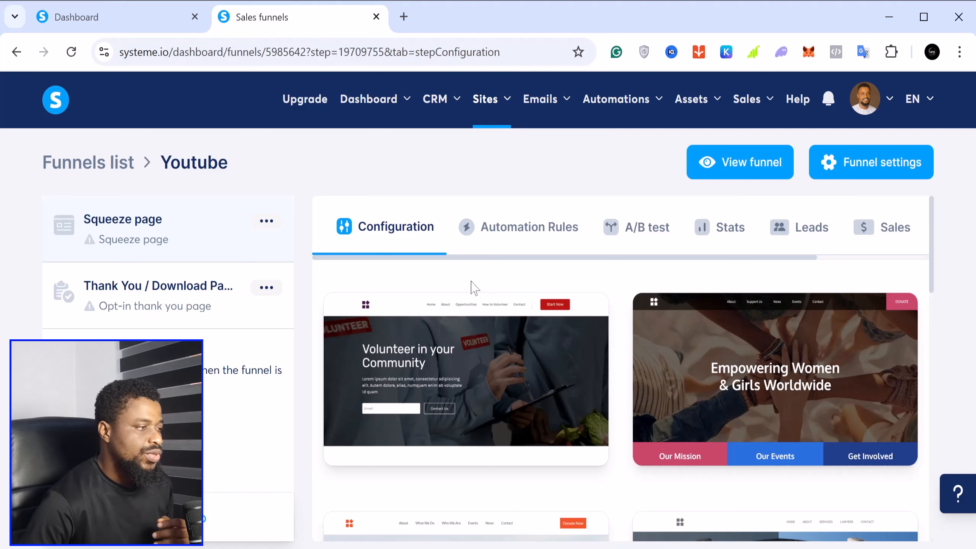
Step: Look through the step's automation rules, A/B test, statistics, leads and sales tabs
{"action": "left_click", "coordinate": [542, 237]}
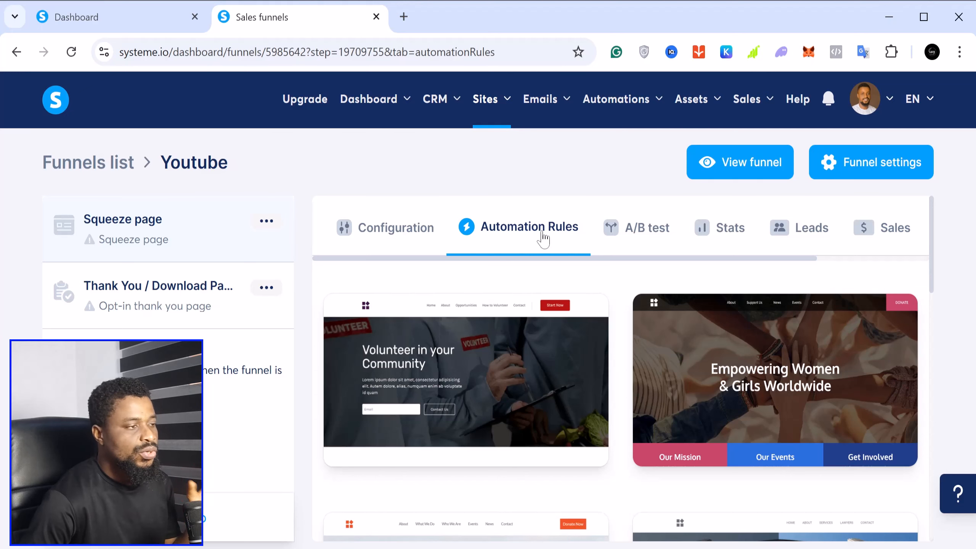
{"action": "left_click", "coordinate": [644, 239]}
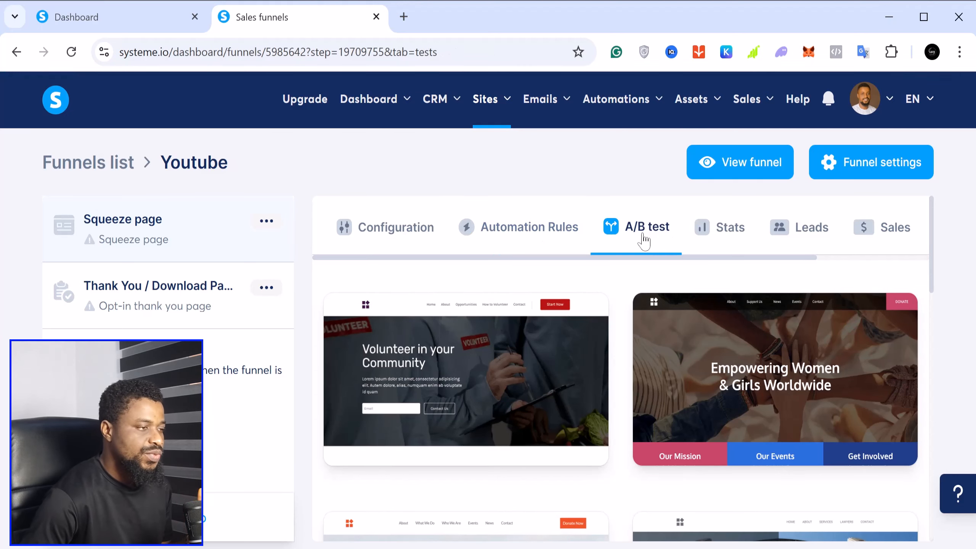
{"action": "left_click", "coordinate": [724, 240]}
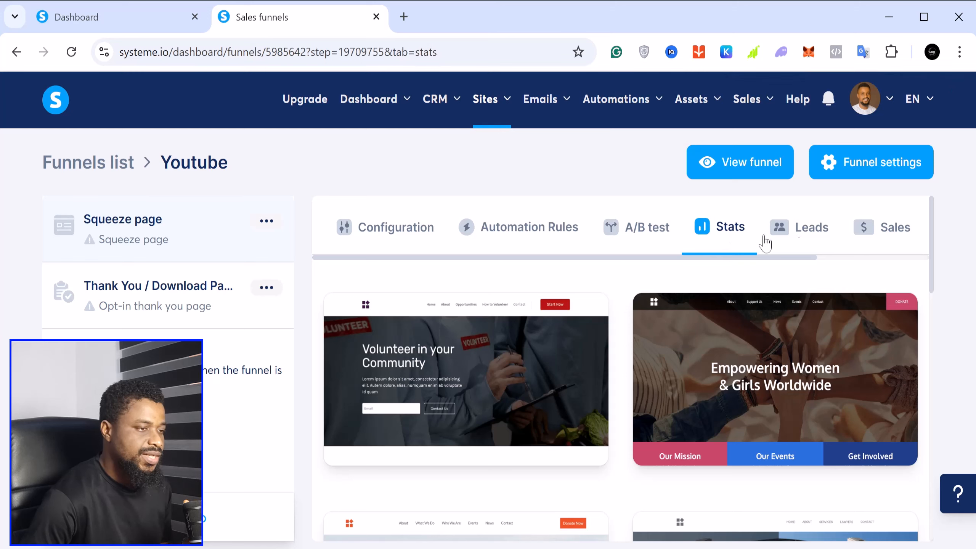
{"action": "left_click", "coordinate": [819, 243]}
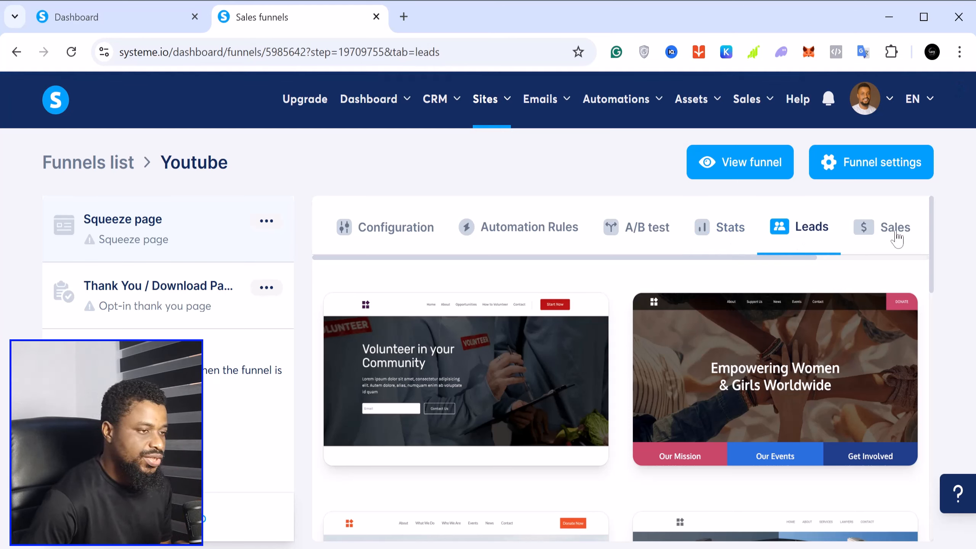
{"action": "left_click", "coordinate": [883, 234]}
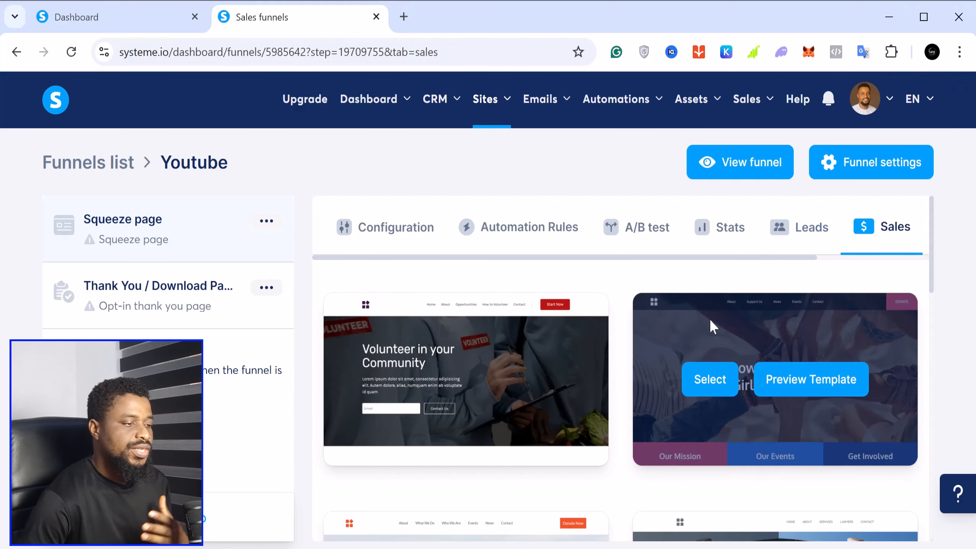
Step: Browse the first page of squeeze page templates and advance to the next page
{"action": "scroll", "coordinate": [608, 319], "scroll_direction": "down", "scroll_amount": 5}
{"action": "scroll", "coordinate": [608, 319], "scroll_direction": "up", "scroll_amount": 5}
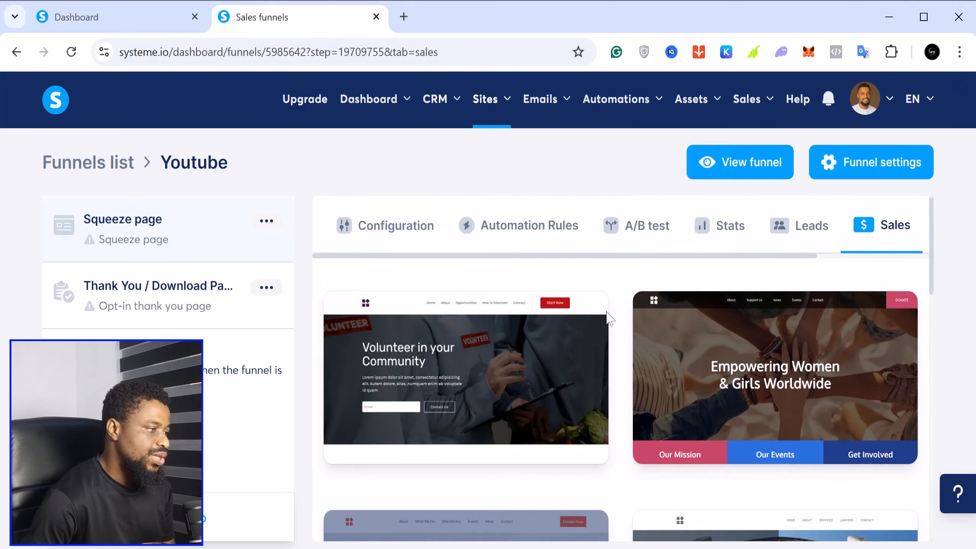
{"action": "scroll", "coordinate": [611, 326], "scroll_direction": "down", "scroll_amount": 2}
{"action": "scroll", "coordinate": [692, 323], "scroll_direction": "up", "scroll_amount": 2}
{"action": "scroll", "coordinate": [614, 356], "scroll_direction": "down", "scroll_amount": 2}
{"action": "scroll", "coordinate": [614, 356], "scroll_direction": "down", "scroll_amount": 5}
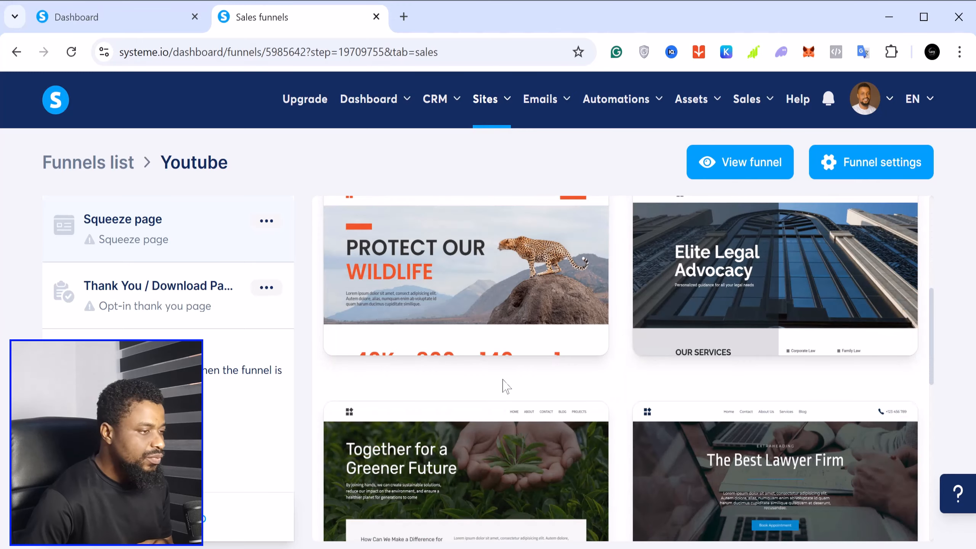
{"action": "scroll", "coordinate": [572, 353], "scroll_direction": "down", "scroll_amount": 7}
{"action": "scroll", "coordinate": [576, 356], "scroll_direction": "down", "scroll_amount": 5}
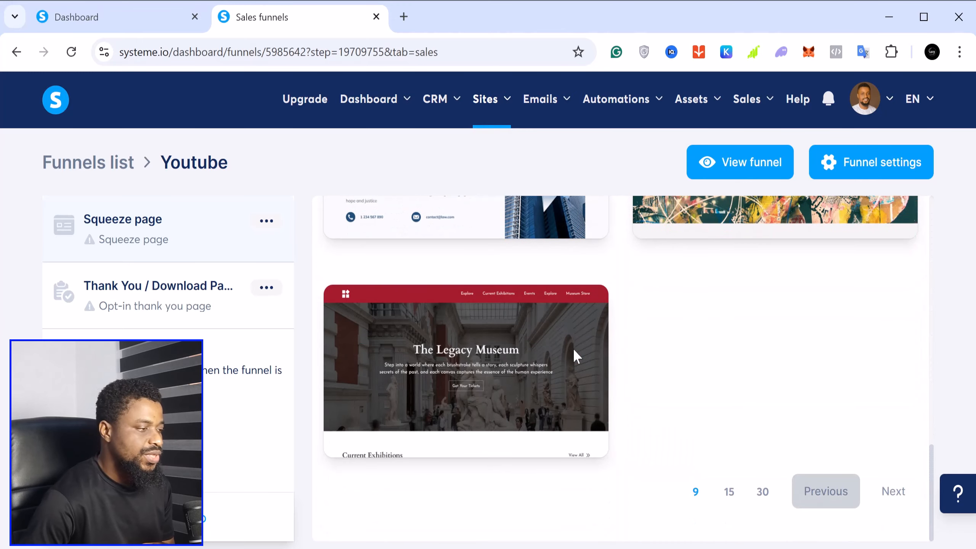
{"action": "mouse_move", "coordinate": [526, 410]}
{"action": "scroll", "coordinate": [529, 407], "scroll_direction": "up", "scroll_amount": 15}
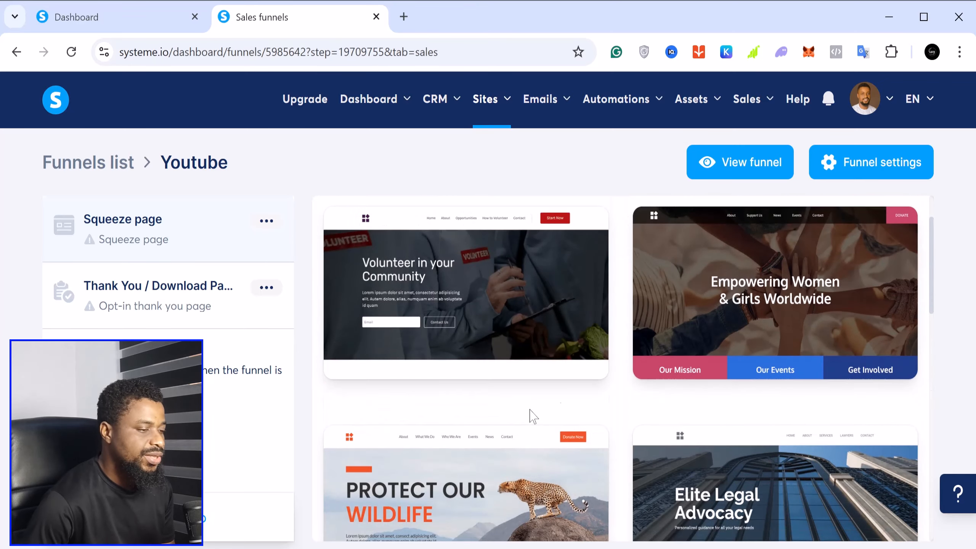
{"action": "scroll", "coordinate": [530, 413], "scroll_direction": "down", "scroll_amount": 10}
{"action": "scroll", "coordinate": [617, 463], "scroll_direction": "down", "scroll_amount": 5}
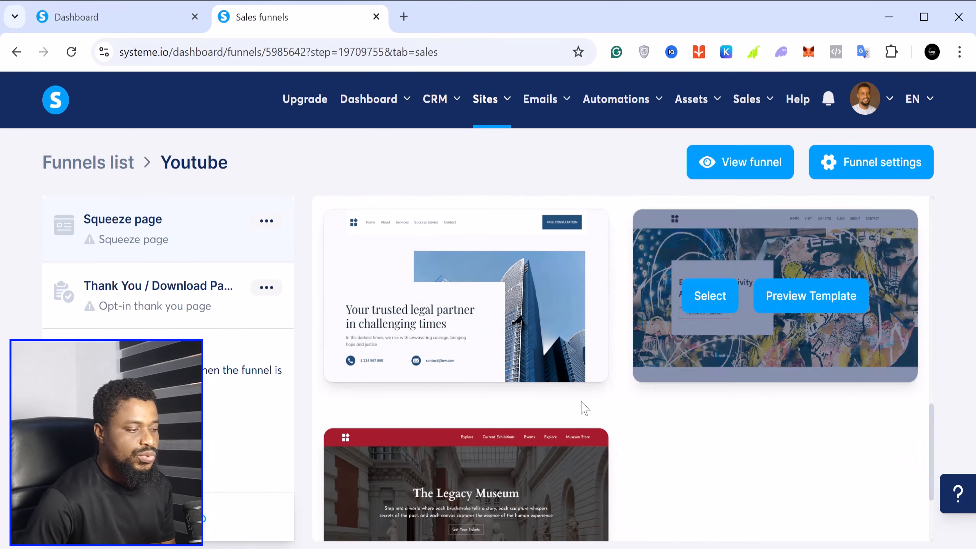
{"action": "left_click", "coordinate": [893, 492]}
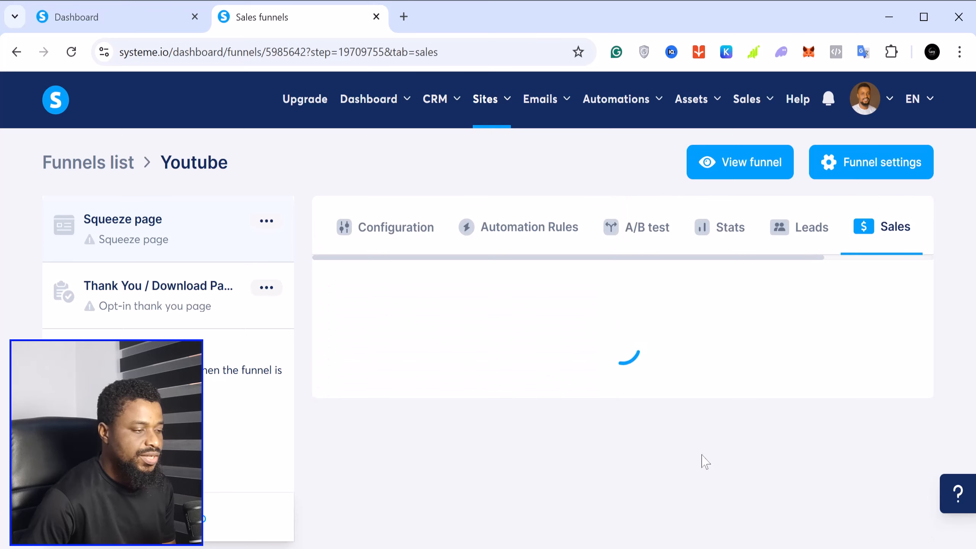
Step: Page further through the templates and select the Unlock creativity template
{"action": "scroll", "coordinate": [782, 438], "scroll_direction": "down", "scroll_amount": 10}
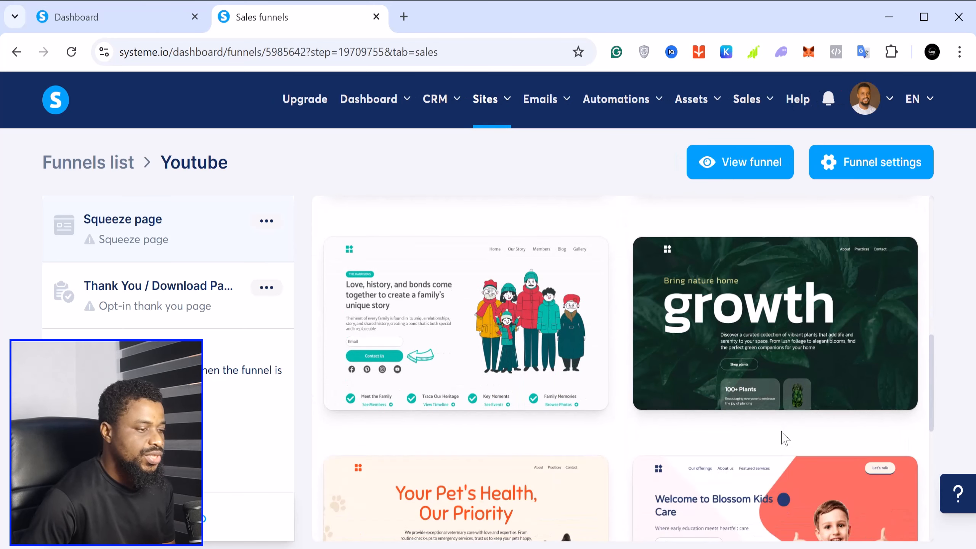
{"action": "scroll", "coordinate": [782, 437], "scroll_direction": "down", "scroll_amount": 5}
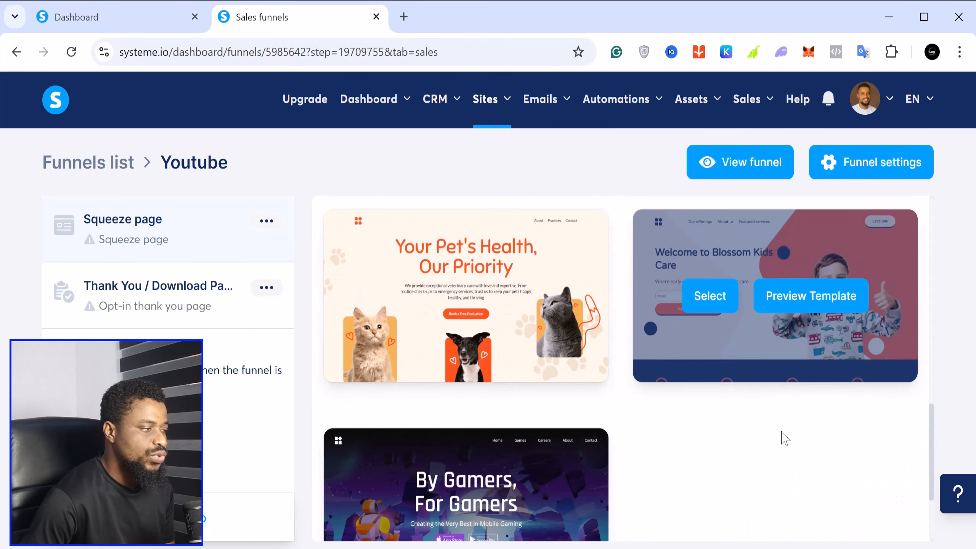
{"action": "scroll", "coordinate": [782, 437], "scroll_direction": "down", "scroll_amount": 4}
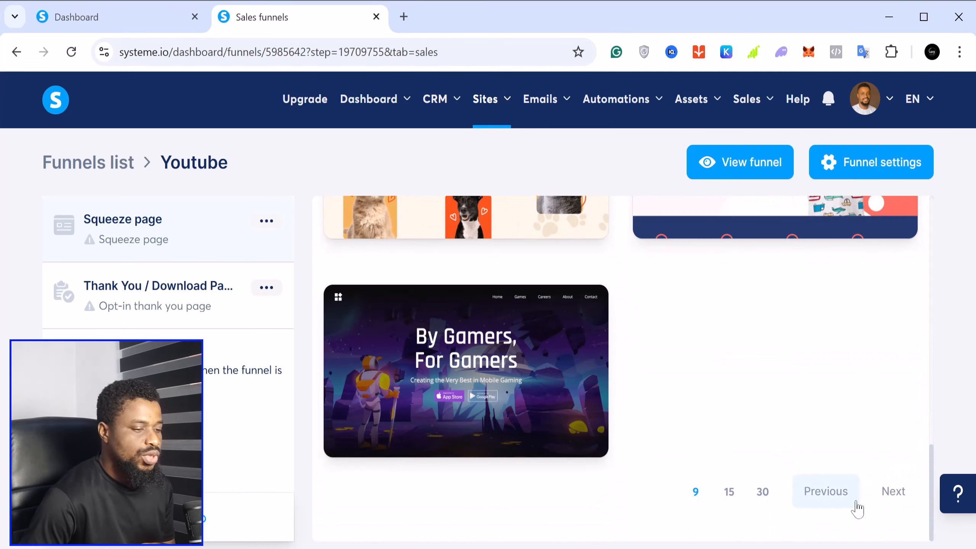
{"action": "left_click", "coordinate": [894, 491]}
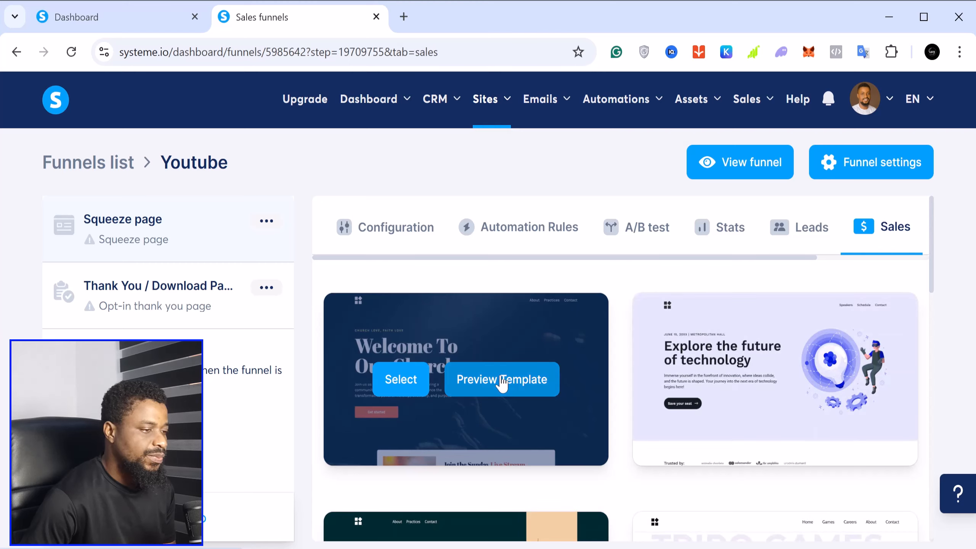
{"action": "scroll", "coordinate": [501, 382], "scroll_direction": "down", "scroll_amount": 9}
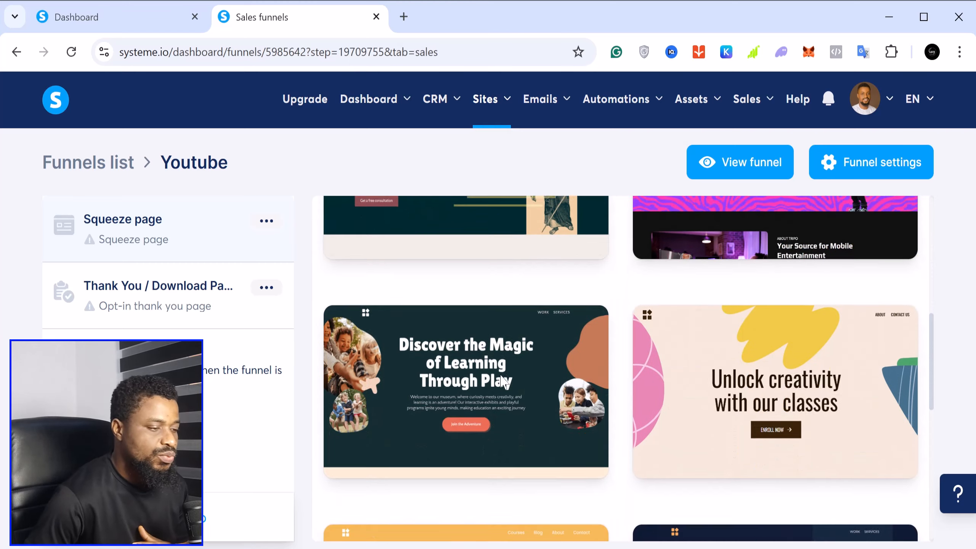
{"action": "scroll", "coordinate": [503, 381], "scroll_direction": "down", "scroll_amount": 2}
{"action": "mouse_move", "coordinate": [780, 414]}
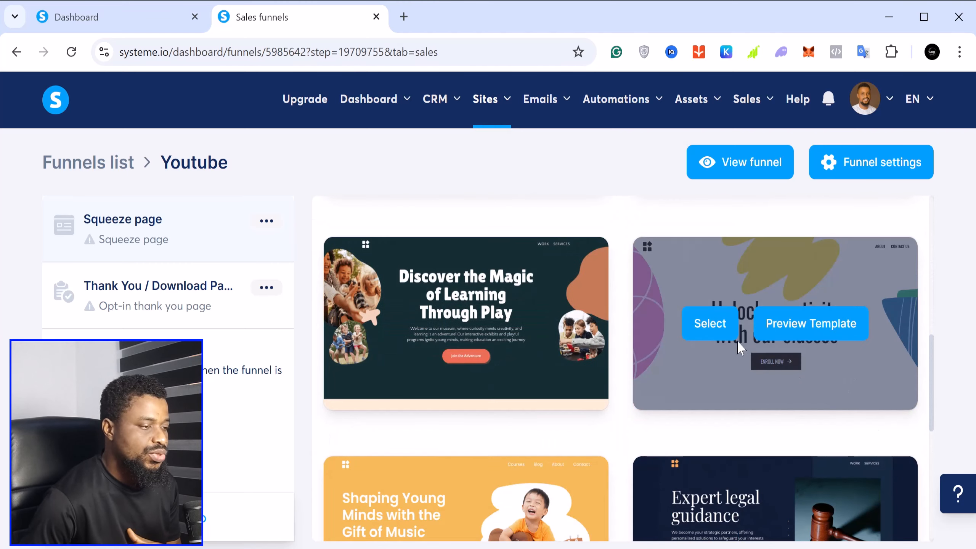
{"action": "left_click", "coordinate": [710, 330]}
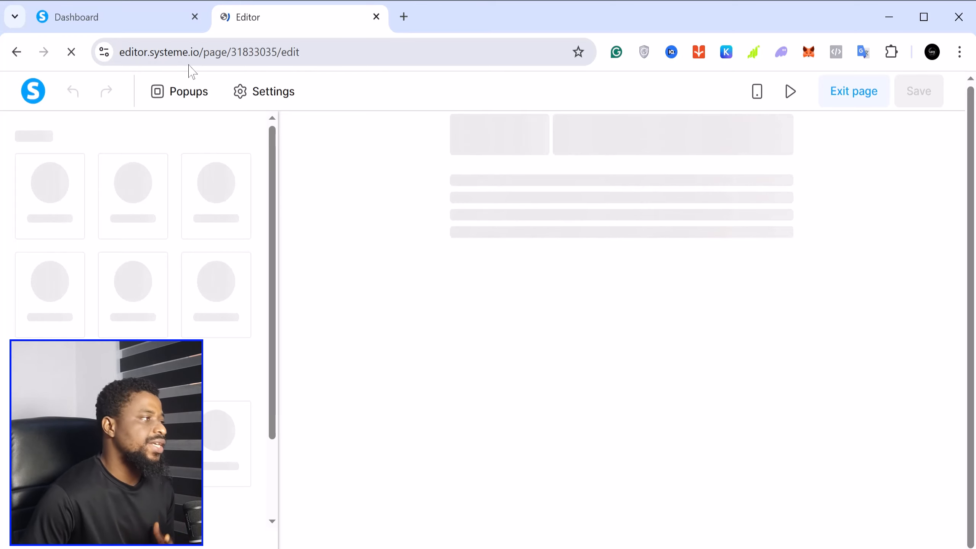
{"action": "scroll", "coordinate": [572, 411], "scroll_direction": "down", "scroll_amount": 8}
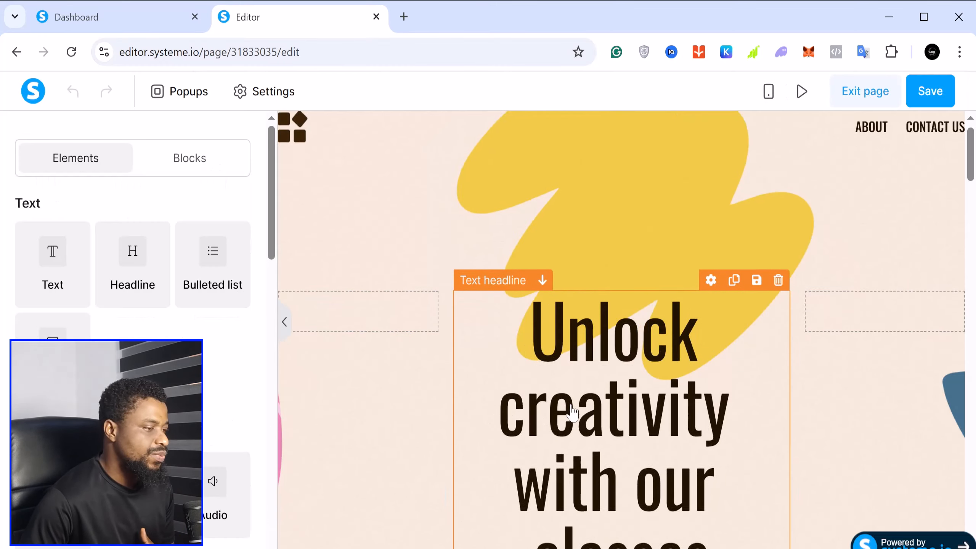
{"action": "scroll", "coordinate": [572, 411], "scroll_direction": "down", "scroll_amount": 5}
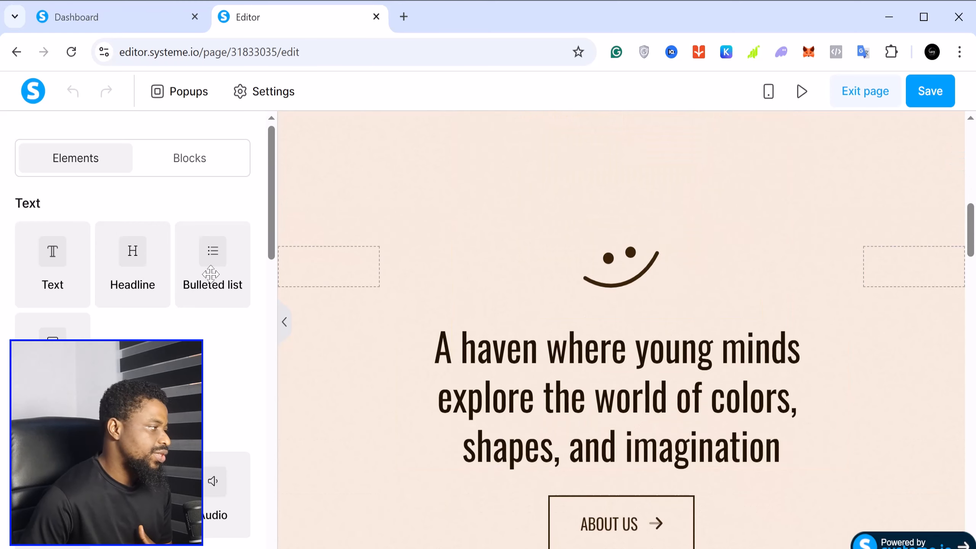
{"action": "scroll", "coordinate": [92, 334], "scroll_direction": "down", "scroll_amount": 4}
{"action": "scroll", "coordinate": [91, 334], "scroll_direction": "down", "scroll_amount": 10}
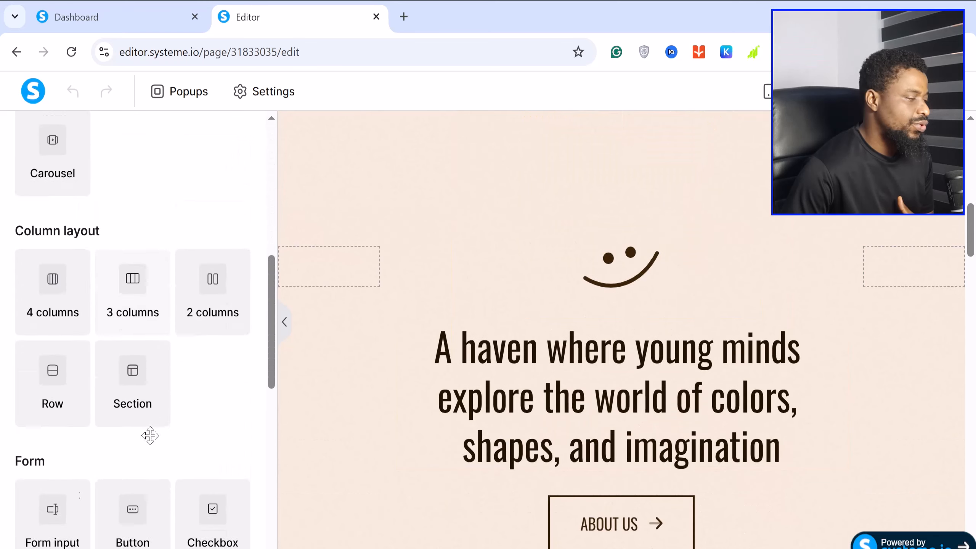
{"action": "scroll", "coordinate": [623, 392], "scroll_direction": "down", "scroll_amount": 1}
{"action": "scroll", "coordinate": [623, 393], "scroll_direction": "down", "scroll_amount": 7}
{"action": "scroll", "coordinate": [146, 484], "scroll_direction": "down", "scroll_amount": 6}
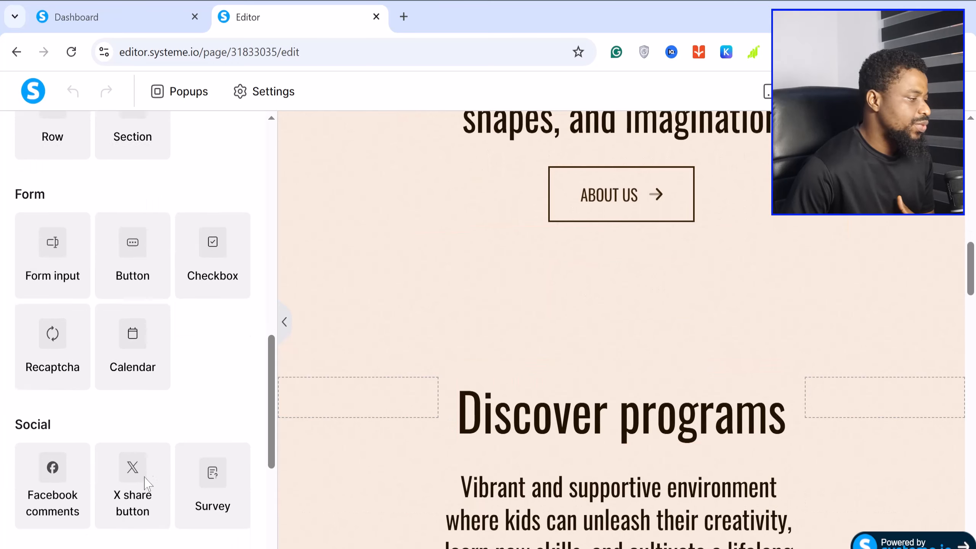
{"action": "scroll", "coordinate": [639, 473], "scroll_direction": "up", "scroll_amount": 15}
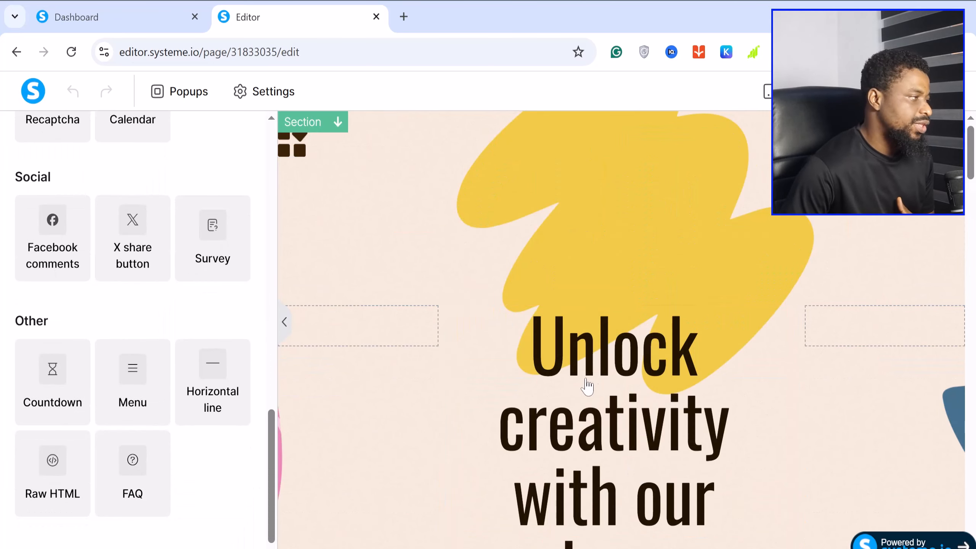
{"action": "scroll", "coordinate": [61, 333], "scroll_direction": "up", "scroll_amount": 1}
{"action": "scroll", "coordinate": [88, 329], "scroll_direction": "up", "scroll_amount": 12}
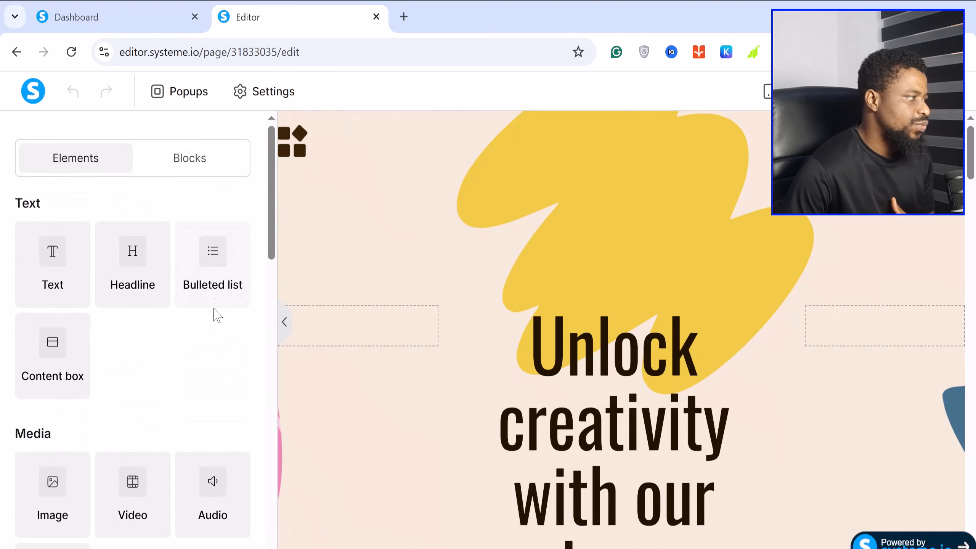
{"action": "scroll", "coordinate": [60, 358], "scroll_direction": "down", "scroll_amount": 4}
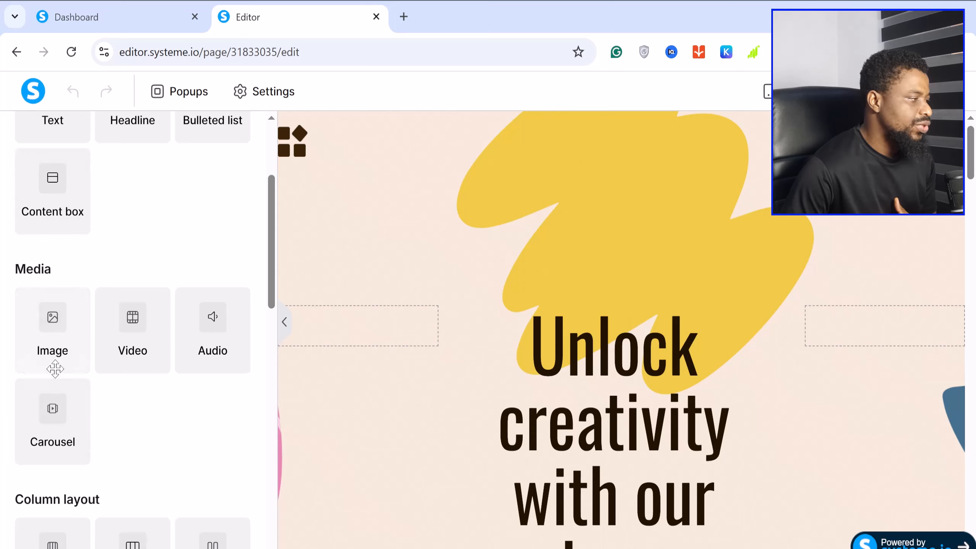
{"action": "scroll", "coordinate": [48, 279], "scroll_direction": "down", "scroll_amount": 4}
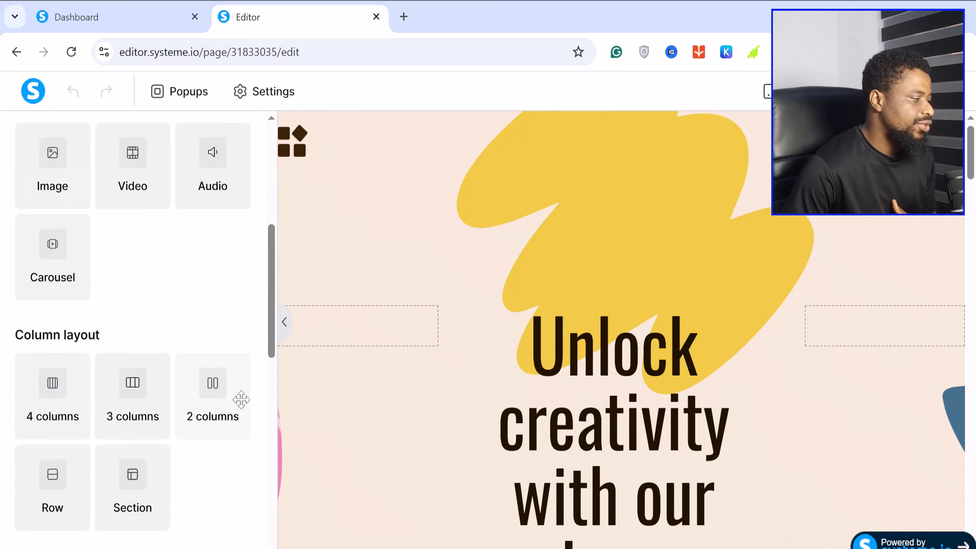
{"action": "scroll", "coordinate": [240, 396], "scroll_direction": "down", "scroll_amount": 2}
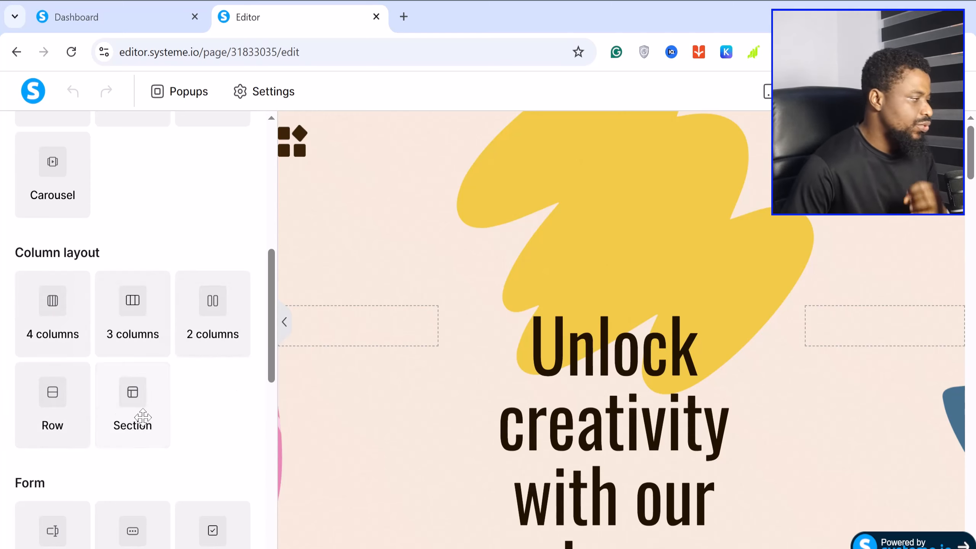
{"action": "scroll", "coordinate": [143, 416], "scroll_direction": "down", "scroll_amount": 4}
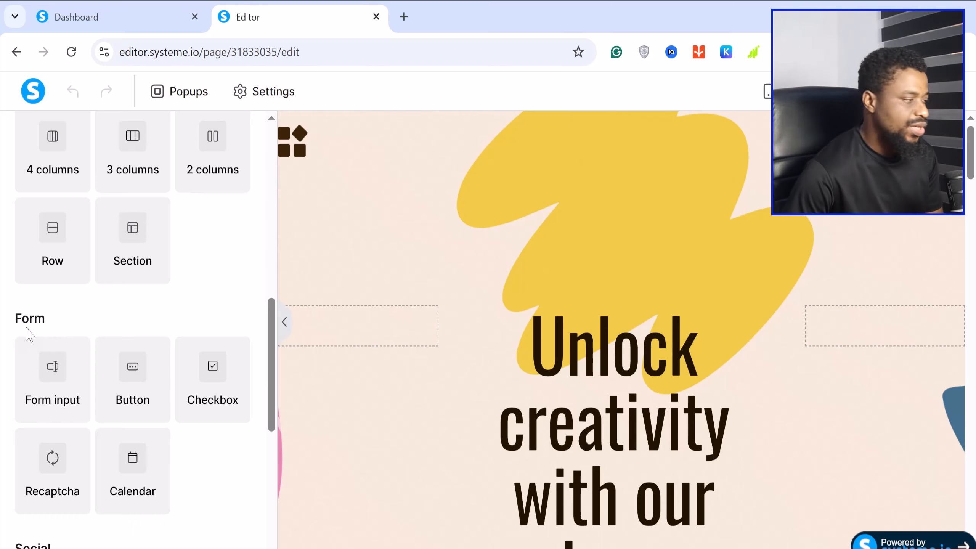
{"action": "scroll", "coordinate": [227, 400], "scroll_direction": "down", "scroll_amount": 2}
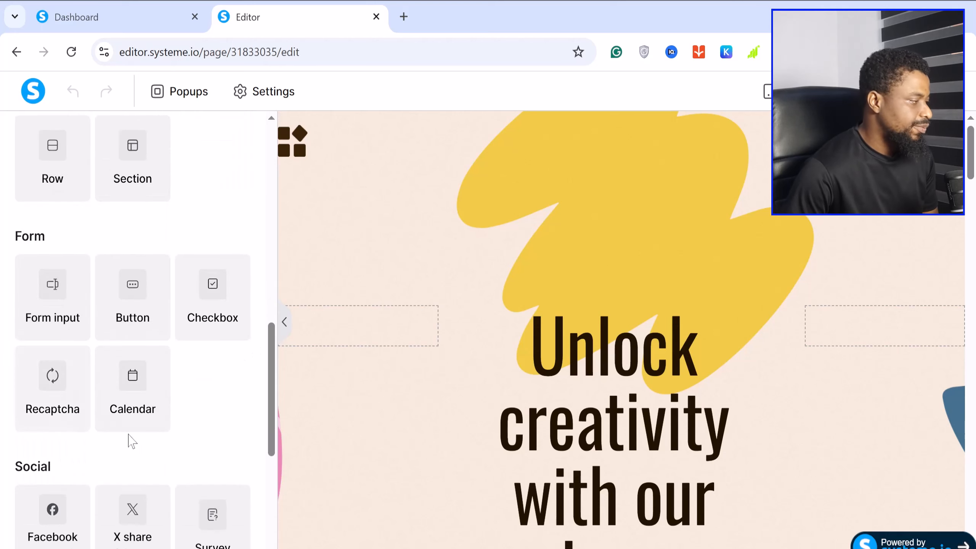
{"action": "scroll", "coordinate": [133, 408], "scroll_direction": "down", "scroll_amount": 2}
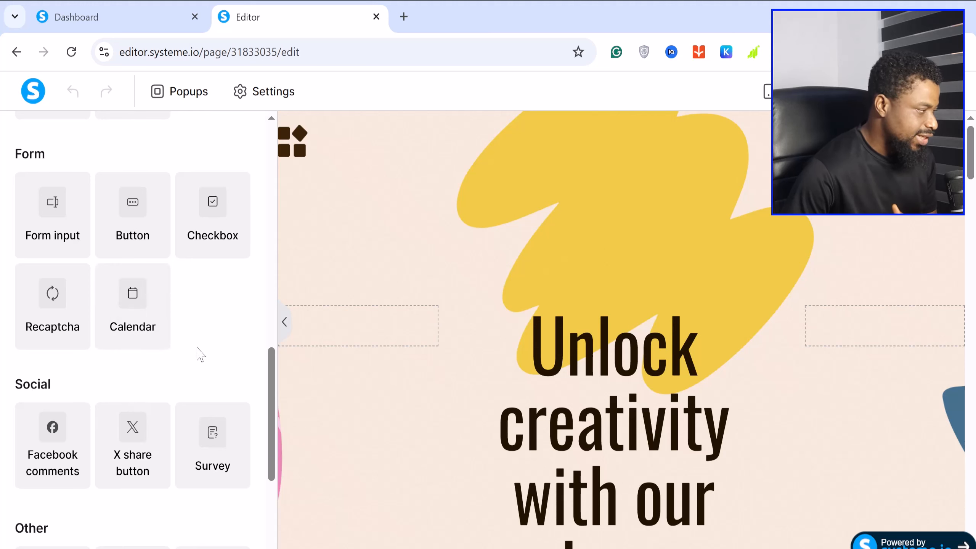
{"action": "scroll", "coordinate": [197, 354], "scroll_direction": "down", "scroll_amount": 2}
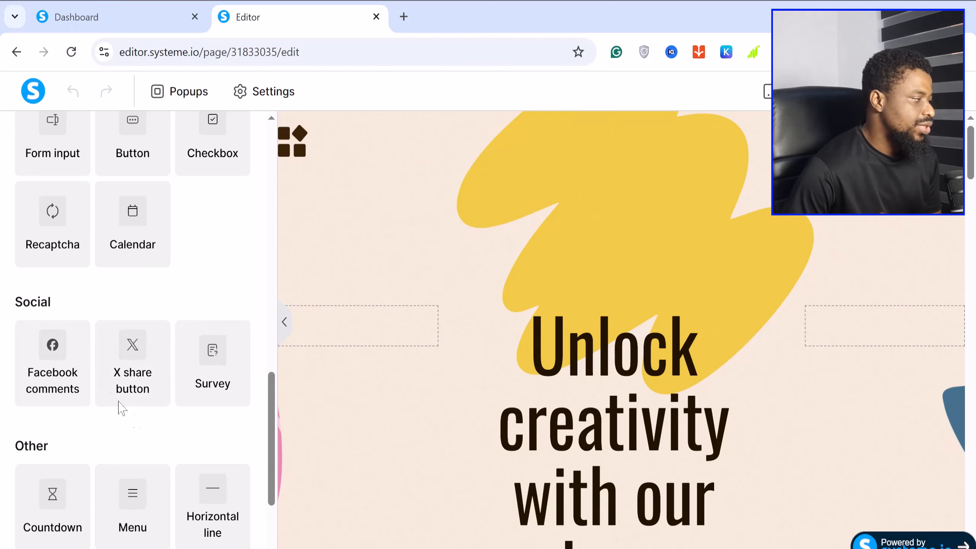
{"action": "scroll", "coordinate": [65, 384], "scroll_direction": "down", "scroll_amount": 3}
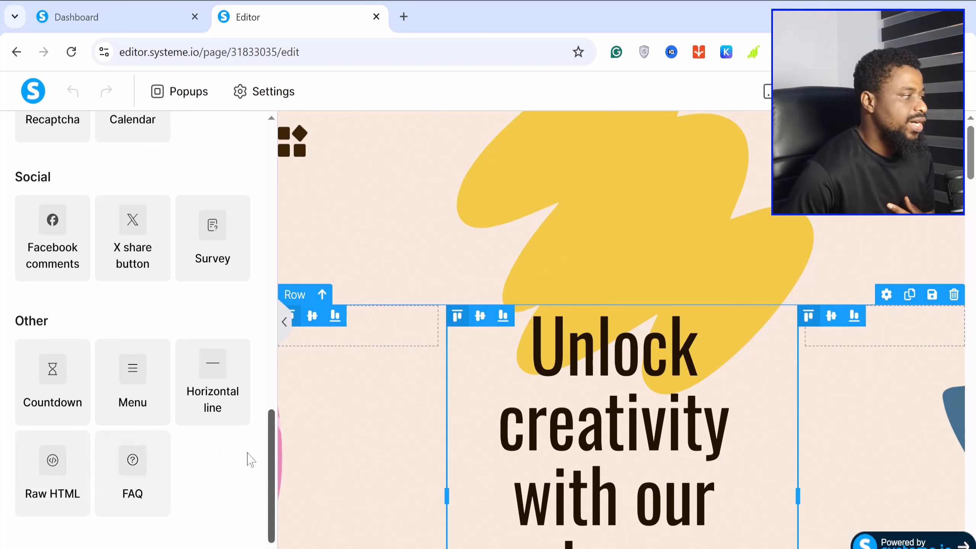
{"action": "scroll", "coordinate": [167, 438], "scroll_direction": "up", "scroll_amount": 10}
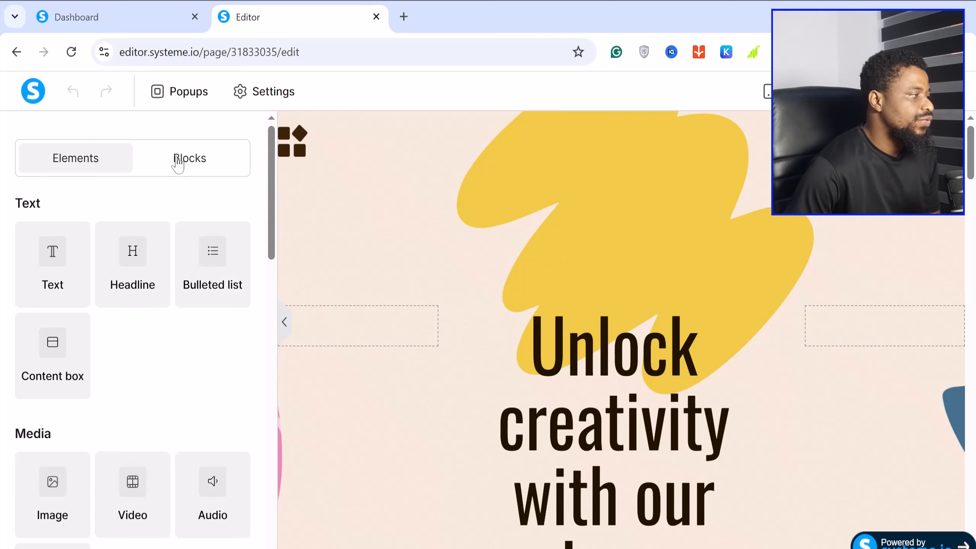
{"action": "left_click", "coordinate": [177, 162]}
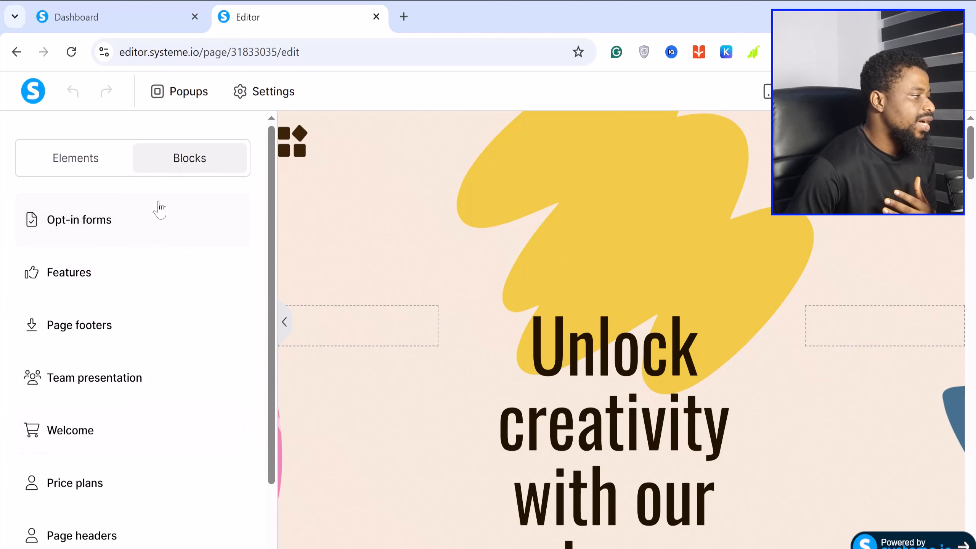
{"action": "scroll", "coordinate": [146, 277], "scroll_direction": "down", "scroll_amount": 2}
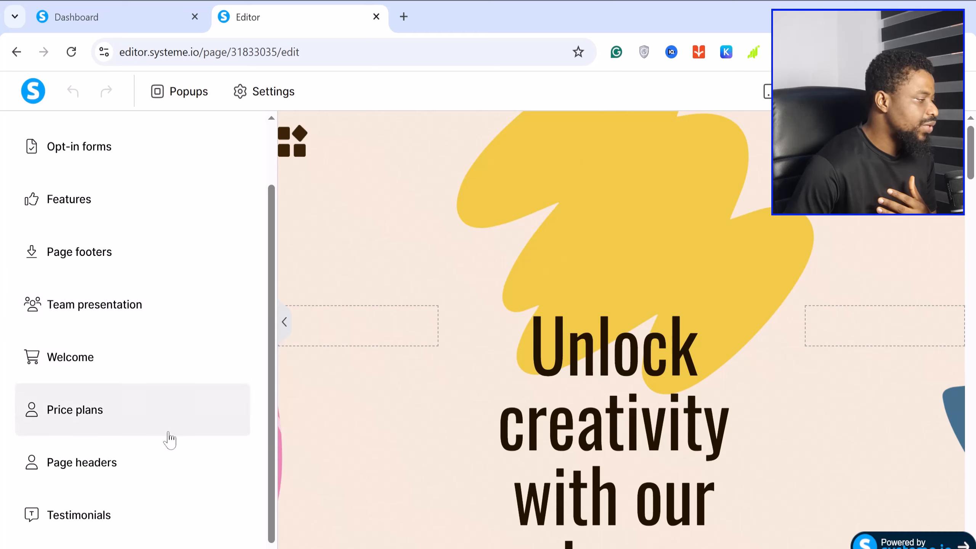
{"action": "scroll", "coordinate": [125, 519], "scroll_direction": "up", "scroll_amount": 2}
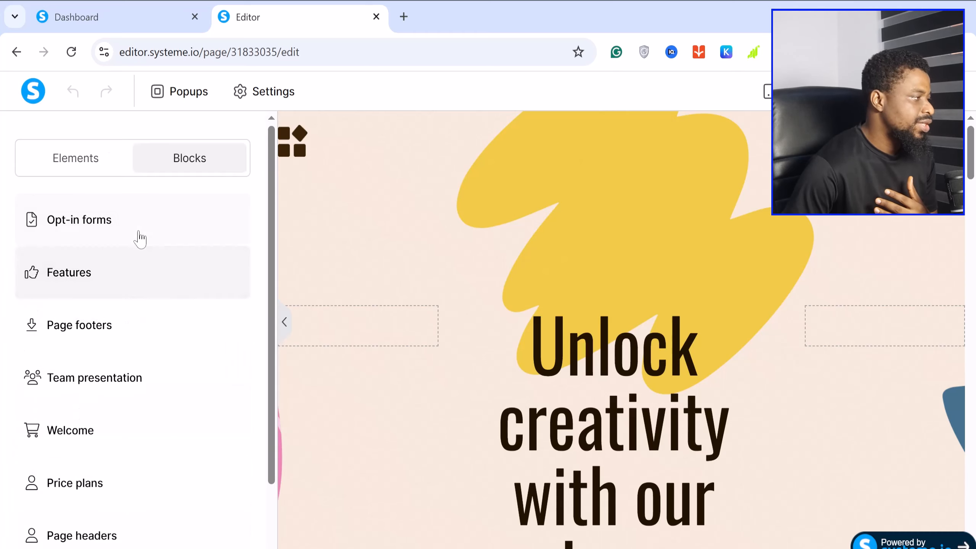
{"action": "left_click", "coordinate": [92, 159]}
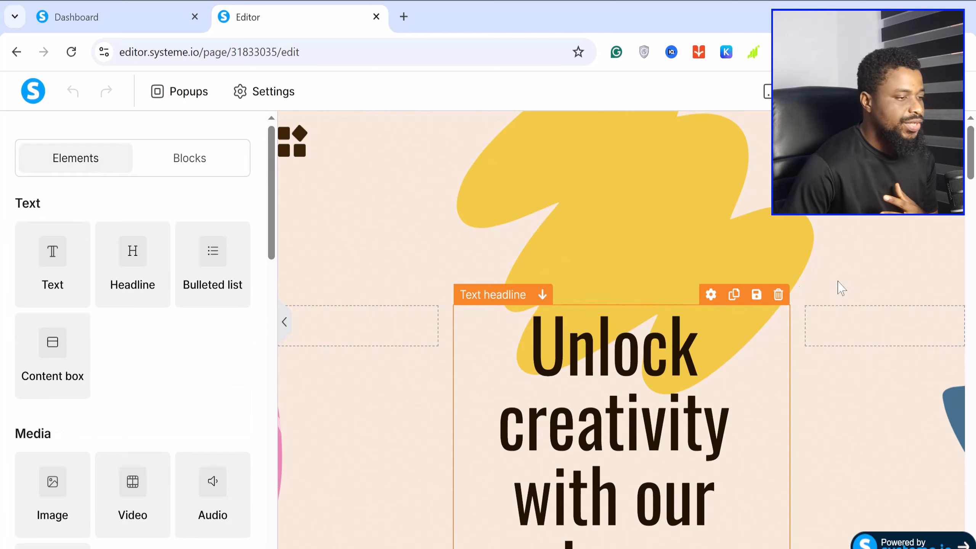
{"action": "scroll", "coordinate": [765, 309], "scroll_direction": "down", "scroll_amount": 5}
{"action": "scroll", "coordinate": [765, 310], "scroll_direction": "up", "scroll_amount": 5}
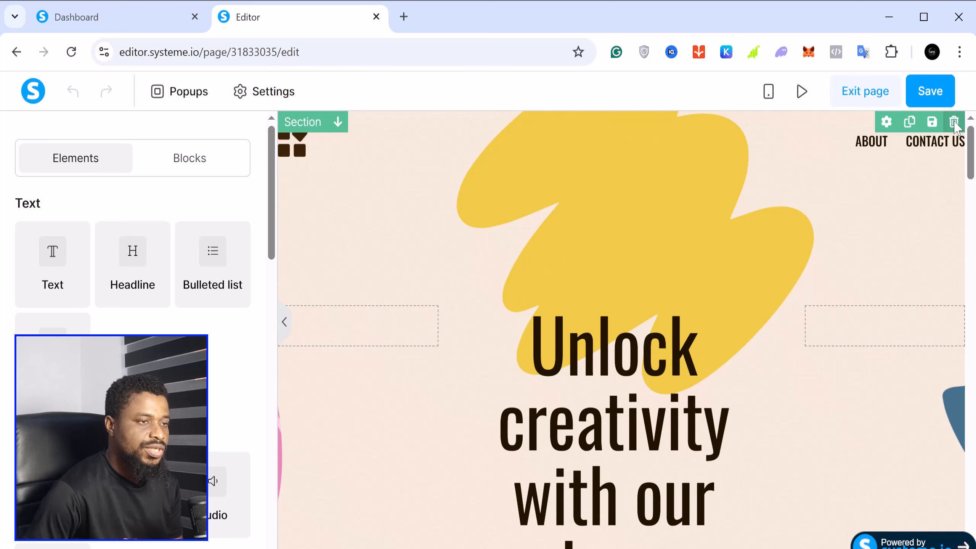
Step: Remove the header navigation menu and logo image, undoing an accidental hero section deletion
{"action": "left_click", "coordinate": [955, 124]}
{"action": "left_click", "coordinate": [558, 153]}
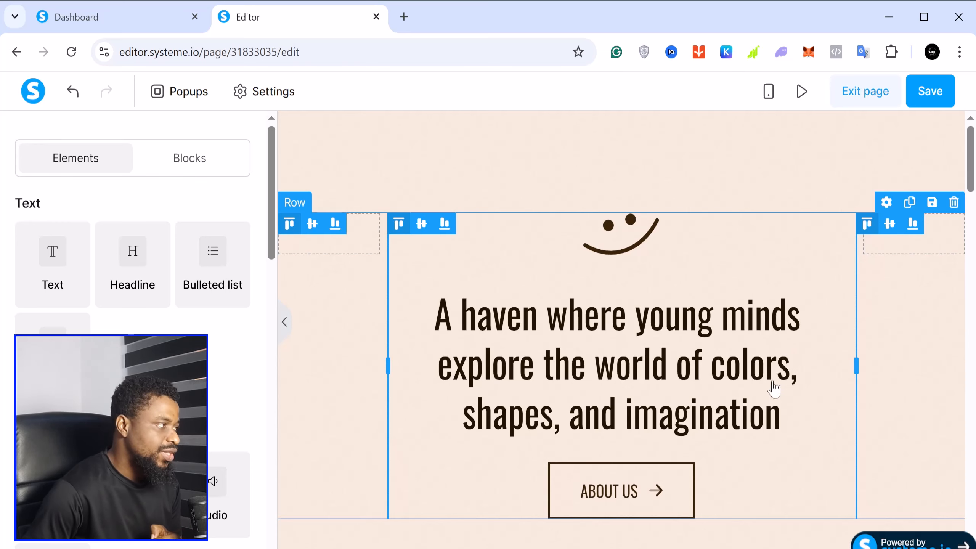
{"action": "left_click", "coordinate": [72, 96]}
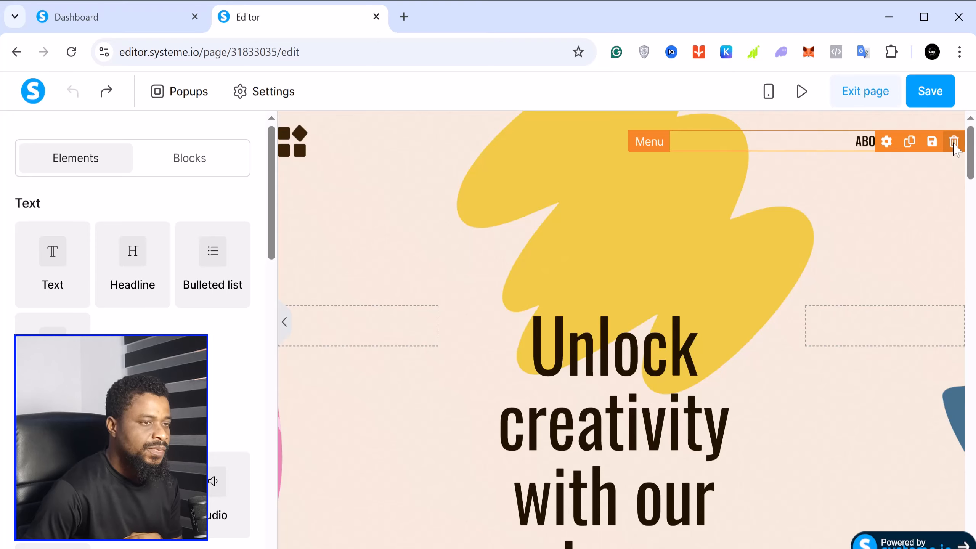
{"action": "left_click", "coordinate": [954, 142]}
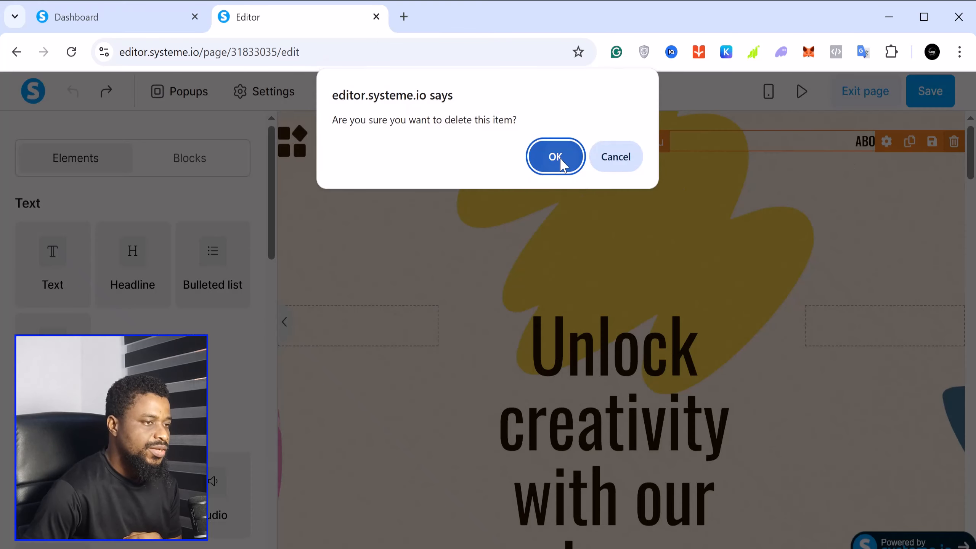
{"action": "left_click", "coordinate": [561, 158]}
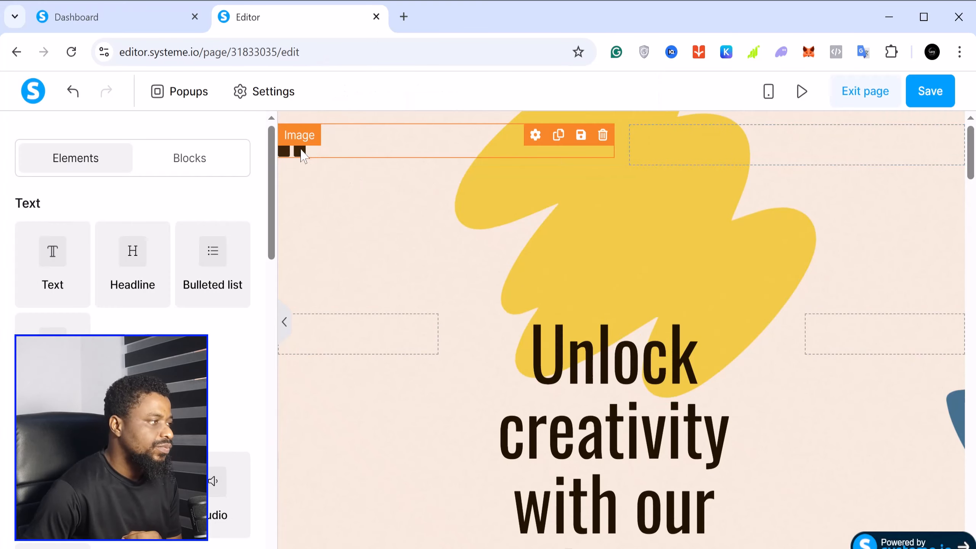
{"action": "left_click", "coordinate": [603, 139]}
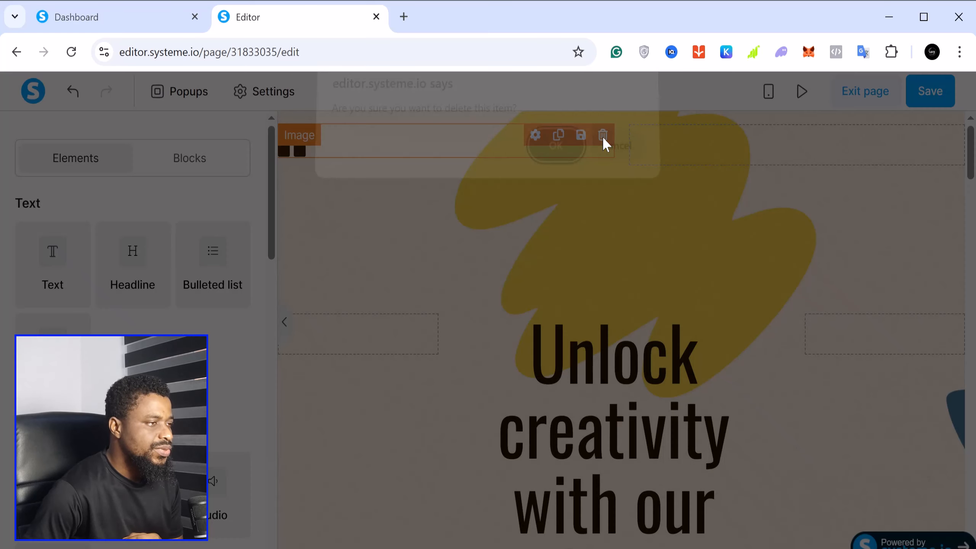
{"action": "left_click", "coordinate": [557, 157]}
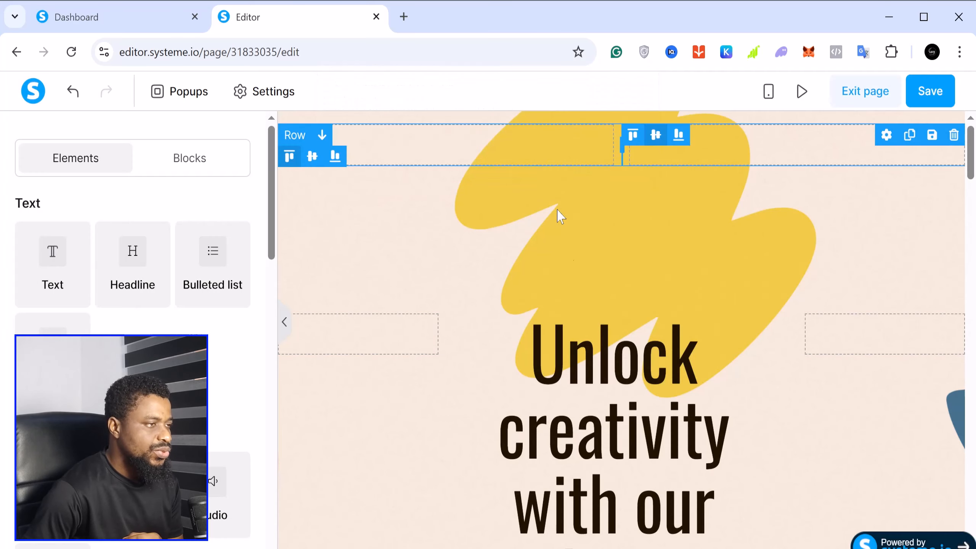
Step: Delete the What sets us apart section
{"action": "scroll", "coordinate": [494, 262], "scroll_direction": "down", "scroll_amount": 3}
{"action": "scroll", "coordinate": [496, 262], "scroll_direction": "down", "scroll_amount": 20}
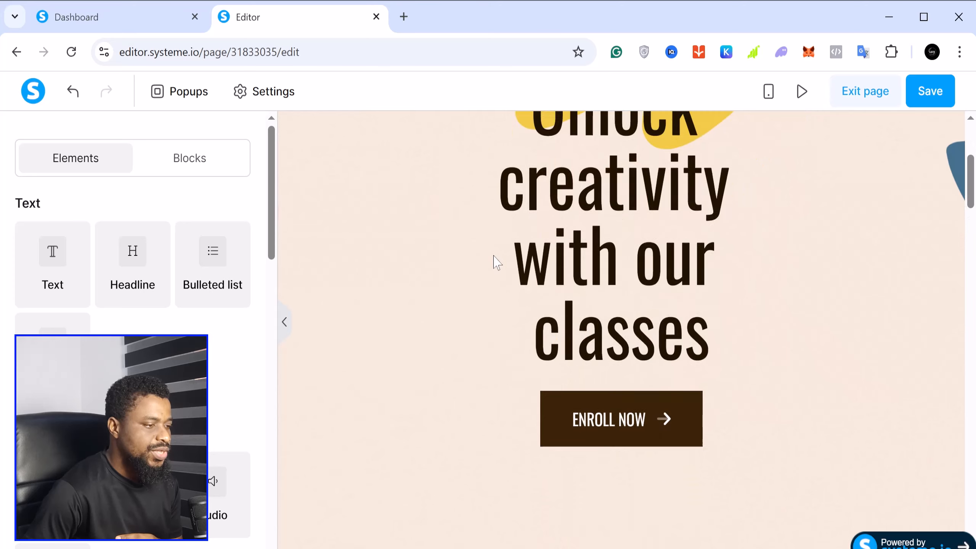
{"action": "scroll", "coordinate": [496, 262], "scroll_direction": "down", "scroll_amount": 20}
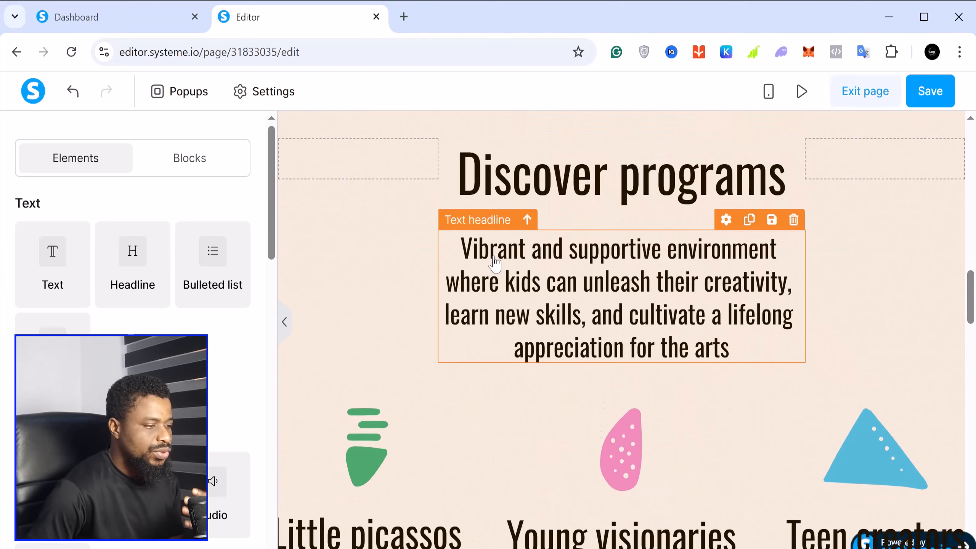
{"action": "scroll", "coordinate": [495, 262], "scroll_direction": "down", "scroll_amount": 15}
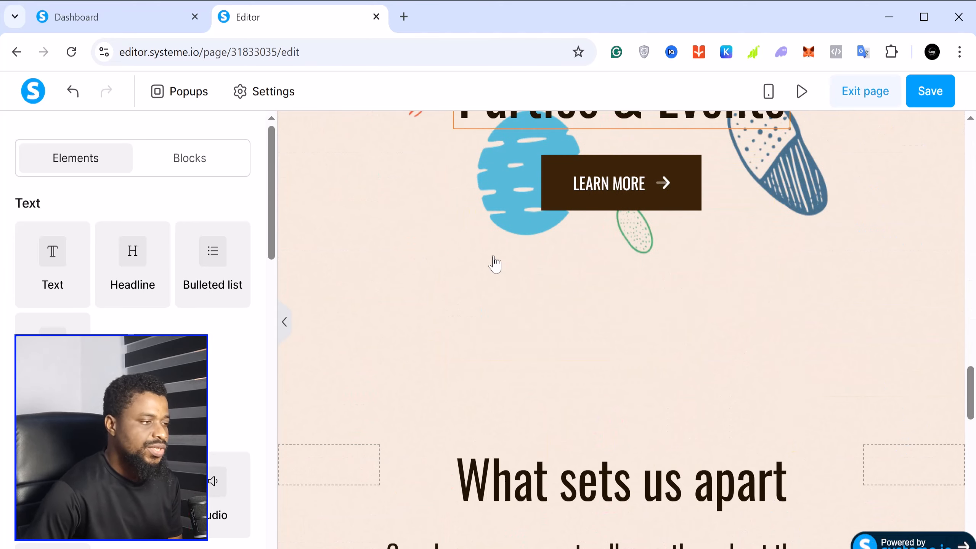
{"action": "scroll", "coordinate": [494, 256], "scroll_direction": "down", "scroll_amount": 8}
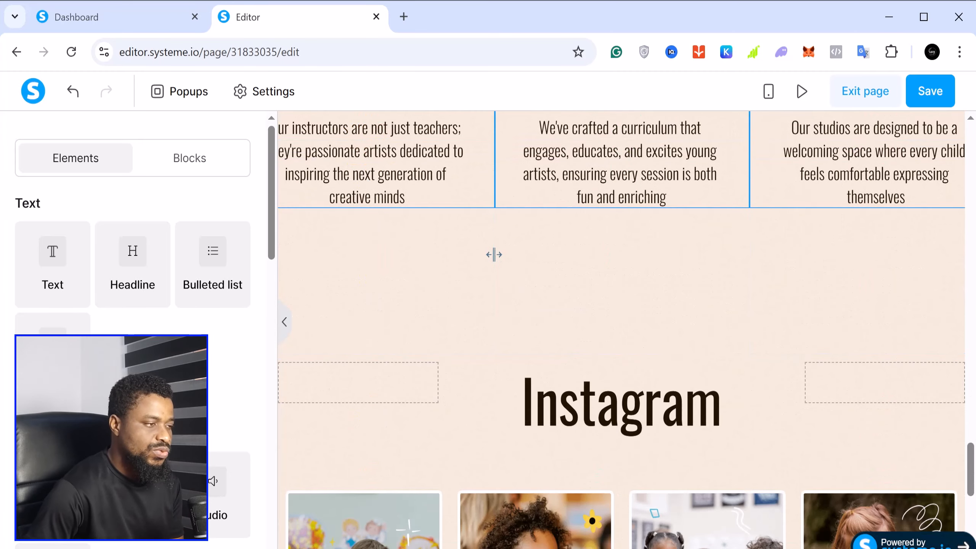
{"action": "scroll", "coordinate": [494, 261], "scroll_direction": "up", "scroll_amount": 3}
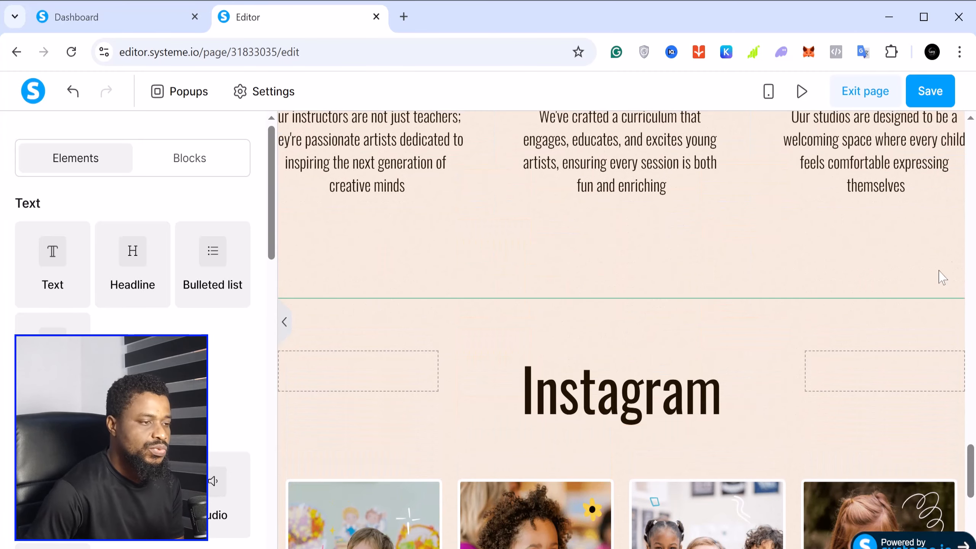
{"action": "scroll", "coordinate": [941, 257], "scroll_direction": "up", "scroll_amount": 5}
{"action": "scroll", "coordinate": [913, 210], "scroll_direction": "up", "scroll_amount": 5}
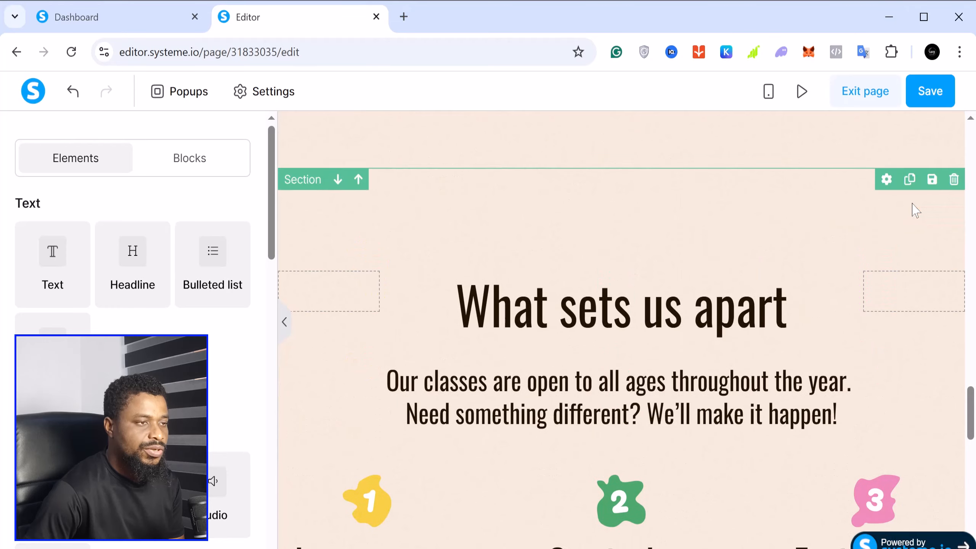
{"action": "left_click", "coordinate": [955, 180]}
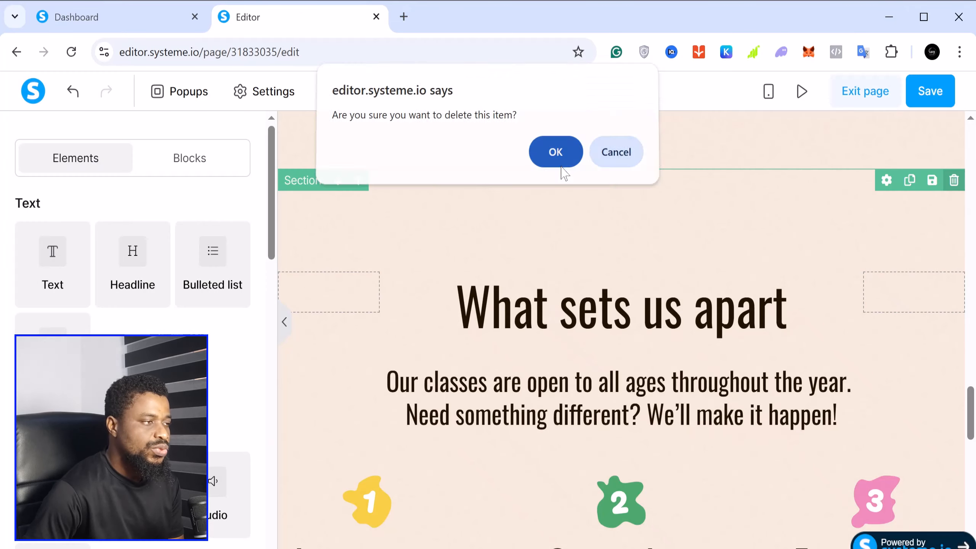
{"action": "left_click", "coordinate": [556, 156]}
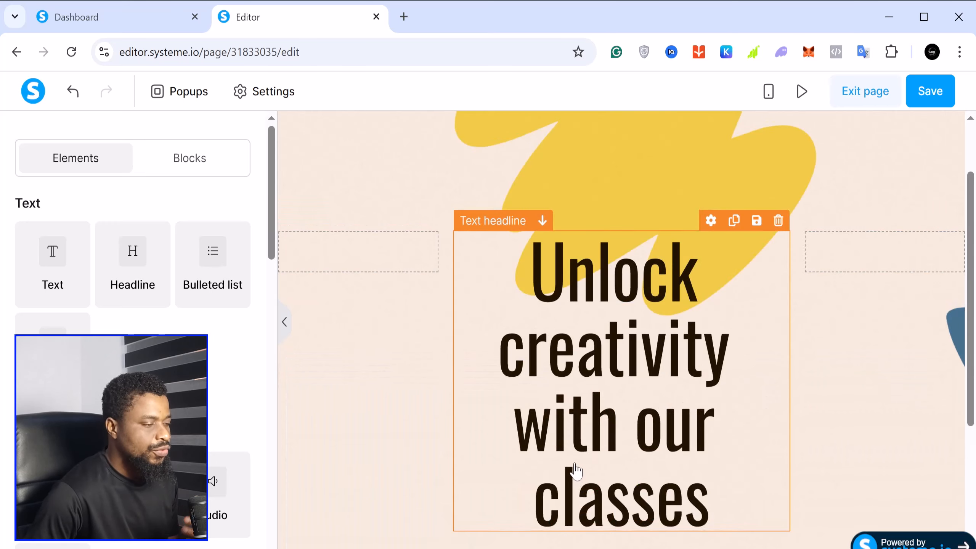
Step: Delete the footer section with the privacy policy, legal and terms links
{"action": "scroll", "coordinate": [575, 466], "scroll_direction": "down", "scroll_amount": 3}
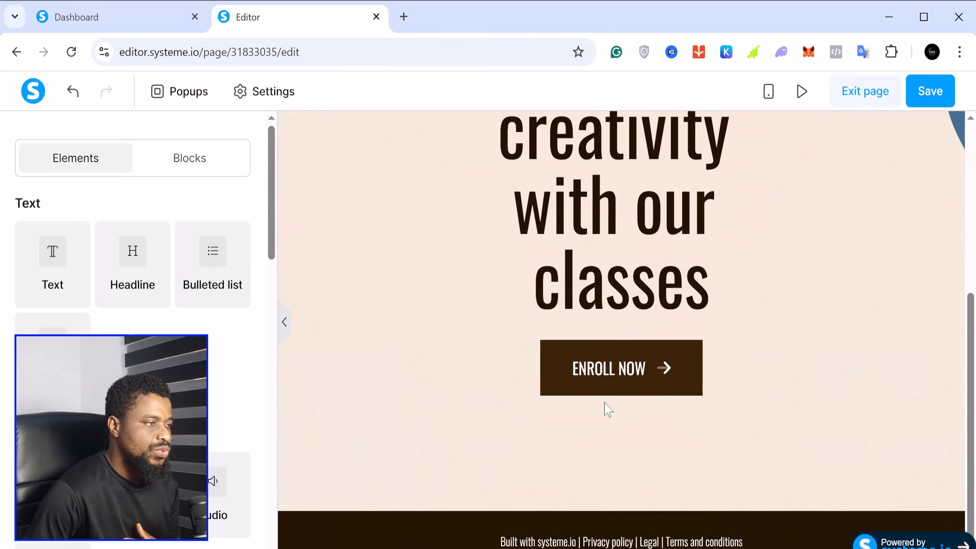
{"action": "scroll", "coordinate": [592, 407], "scroll_direction": "up", "scroll_amount": 5}
{"action": "scroll", "coordinate": [590, 404], "scroll_direction": "down", "scroll_amount": 5}
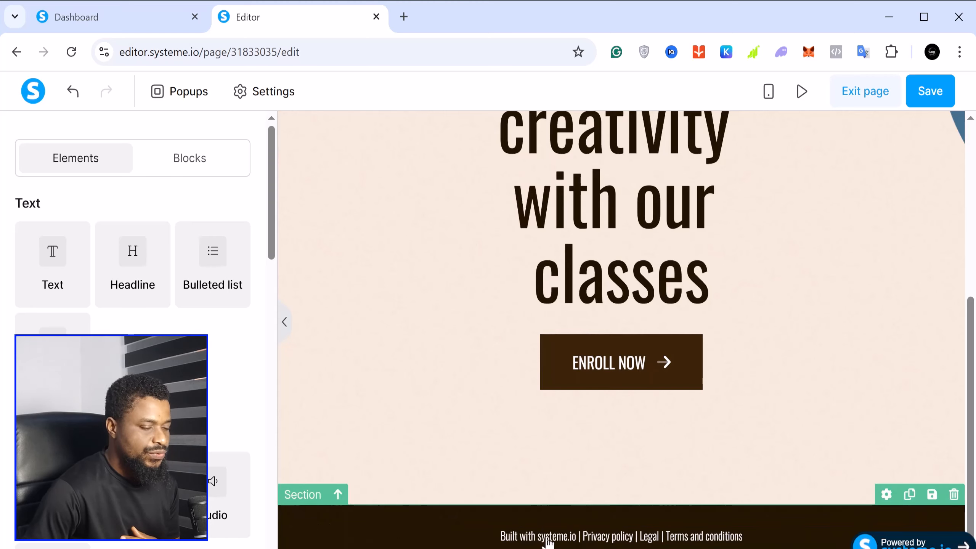
{"action": "left_click", "coordinate": [954, 495]}
{"action": "left_click", "coordinate": [555, 156]}
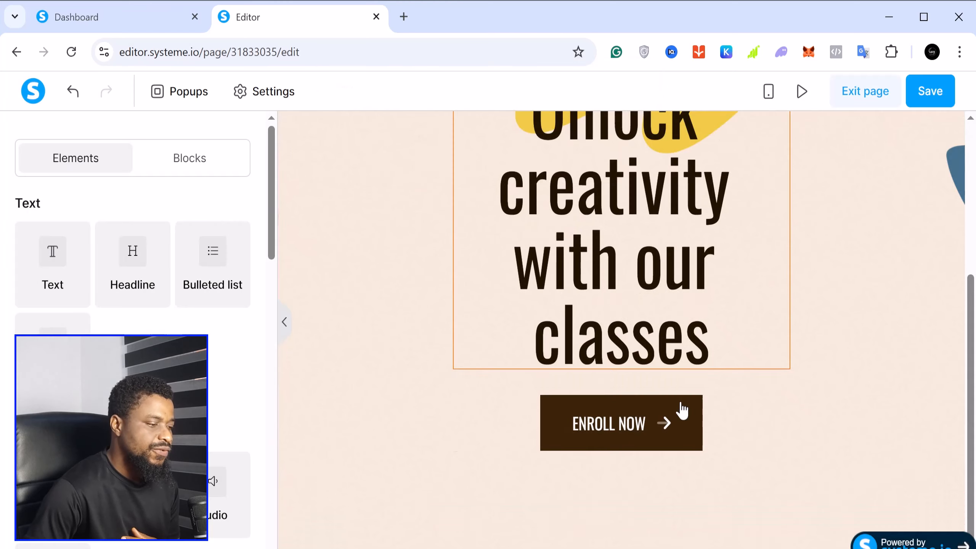
{"action": "scroll", "coordinate": [754, 425], "scroll_direction": "up", "scroll_amount": 1}
{"action": "scroll", "coordinate": [755, 425], "scroll_direction": "up", "scroll_amount": 2}
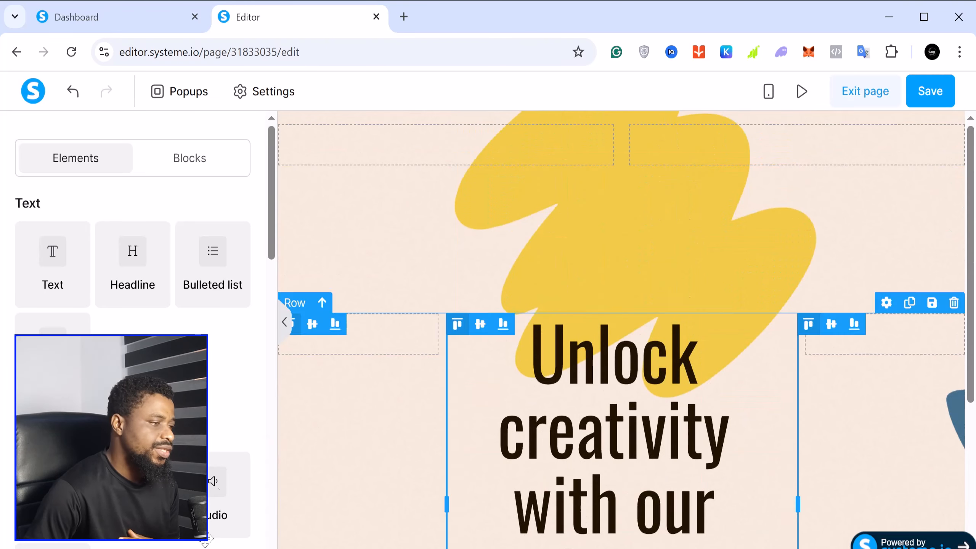
Step: Clear the hero-bg.png background image in the top section's Background settings
{"action": "scroll", "coordinate": [564, 436], "scroll_direction": "down", "scroll_amount": 3}
{"action": "scroll", "coordinate": [564, 437], "scroll_direction": "up", "scroll_amount": 2}
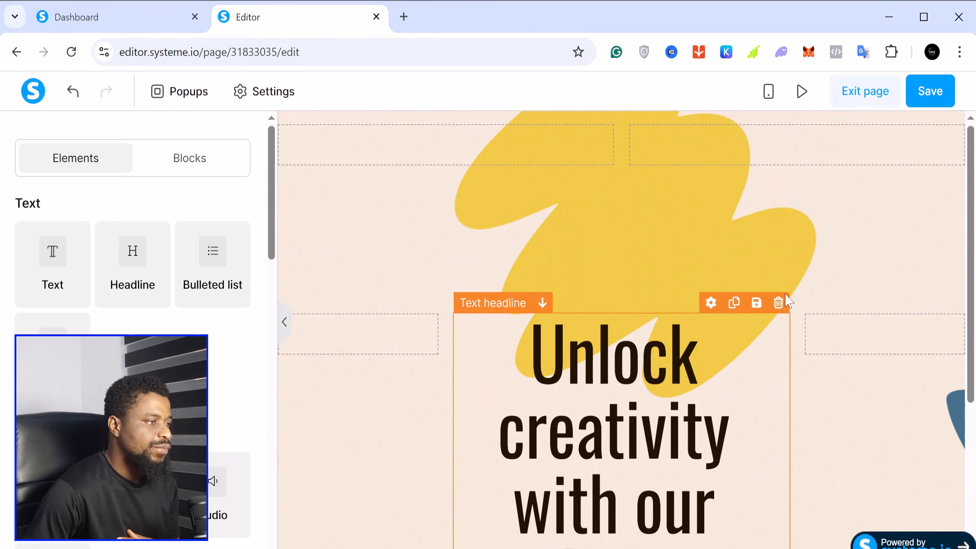
{"action": "left_click", "coordinate": [626, 202]}
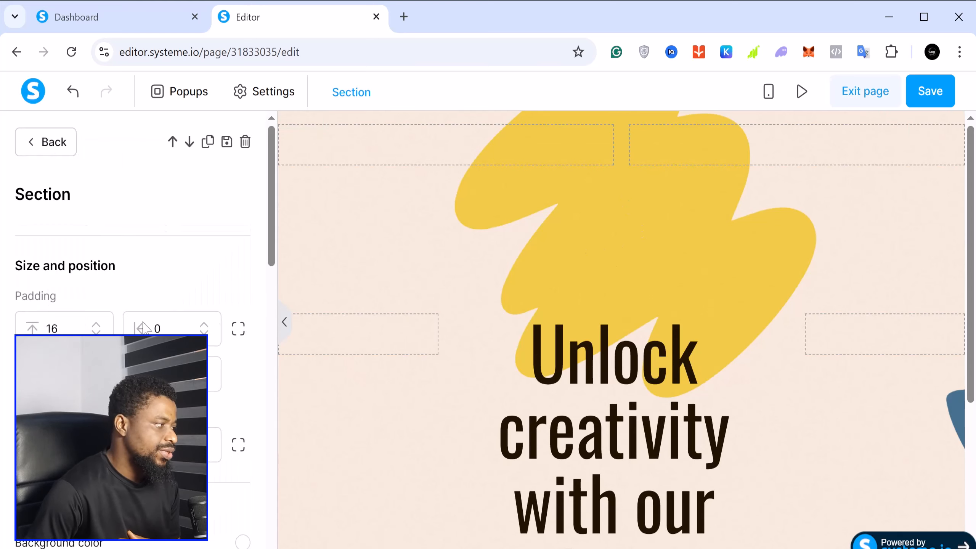
{"action": "scroll", "coordinate": [159, 316], "scroll_direction": "down", "scroll_amount": 10}
{"action": "scroll", "coordinate": [163, 312], "scroll_direction": "down", "scroll_amount": 8}
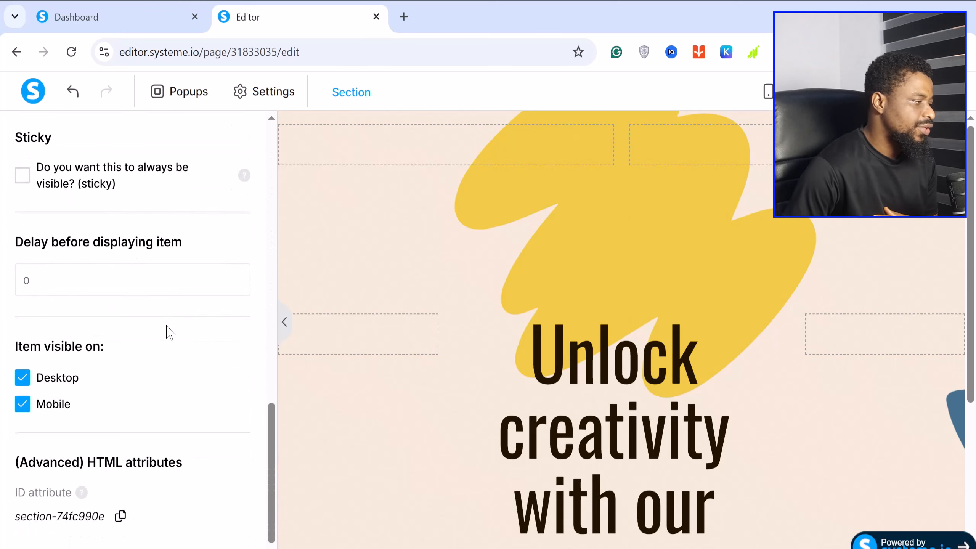
{"action": "scroll", "coordinate": [169, 331], "scroll_direction": "up", "scroll_amount": 8}
{"action": "scroll", "coordinate": [168, 331], "scroll_direction": "up", "scroll_amount": 2}
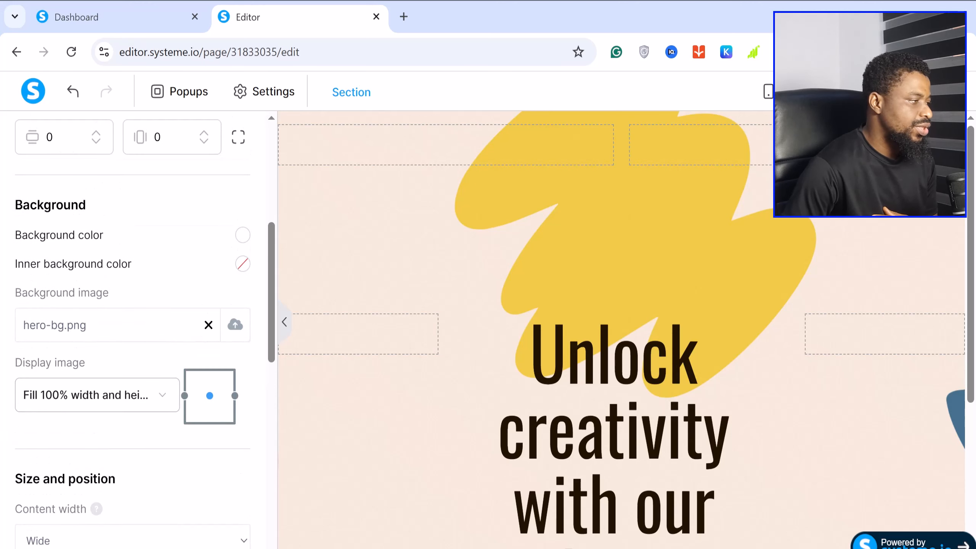
{"action": "left_click", "coordinate": [208, 325]}
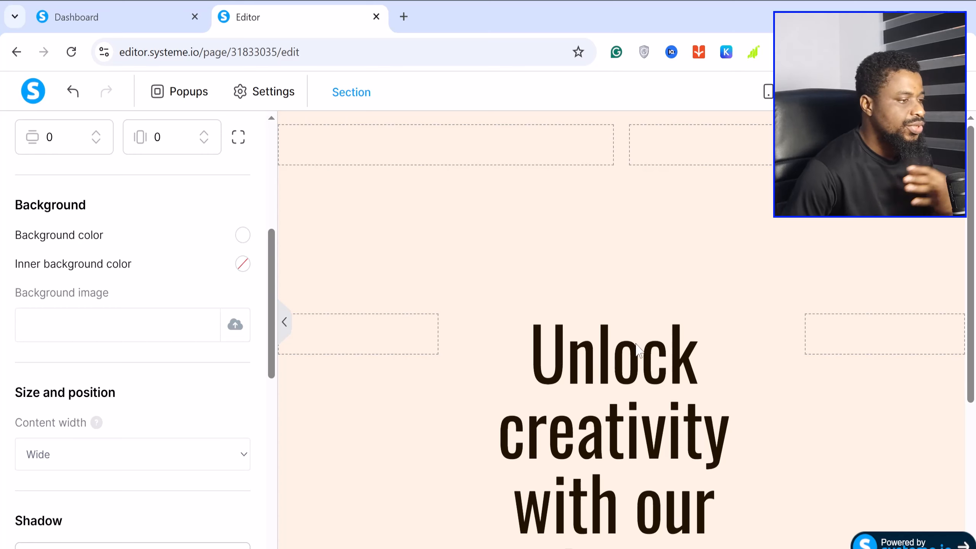
Step: Replace the Unlock creativity headline with 'GROW YOUR YOUTUBE CHANNEL FAST.'
{"action": "left_click", "coordinate": [656, 256]}
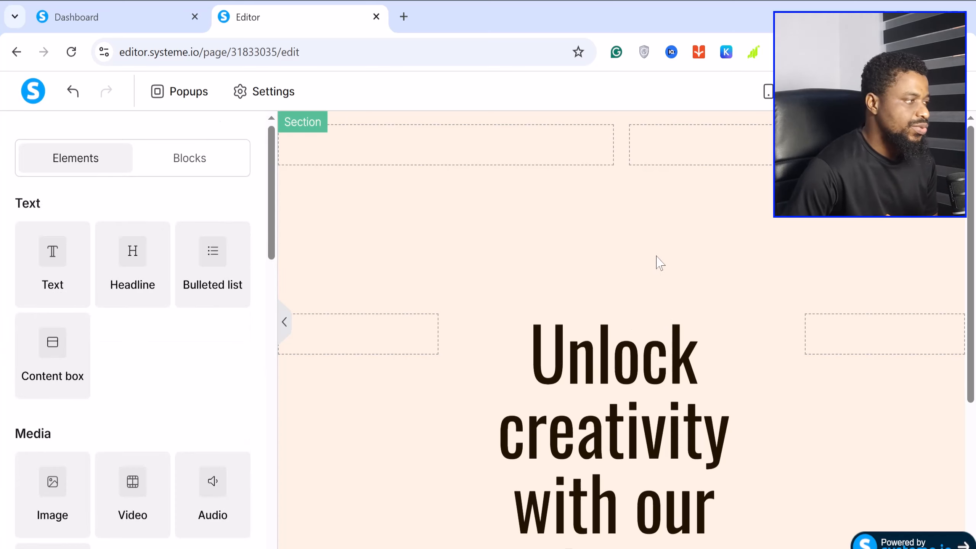
{"action": "scroll", "coordinate": [644, 361], "scroll_direction": "down", "scroll_amount": 2}
{"action": "scroll", "coordinate": [645, 366], "scroll_direction": "down", "scroll_amount": 2}
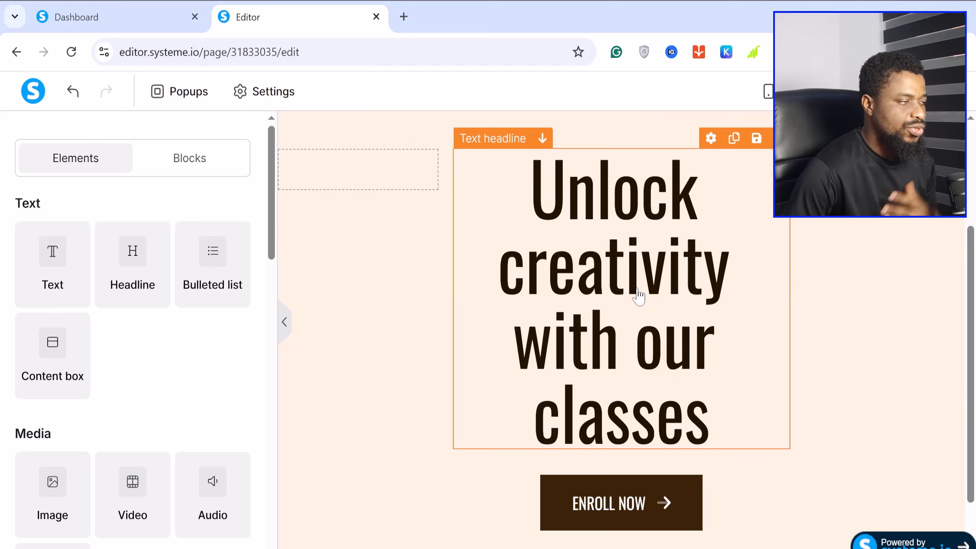
{"action": "double_click", "coordinate": [638, 294]}
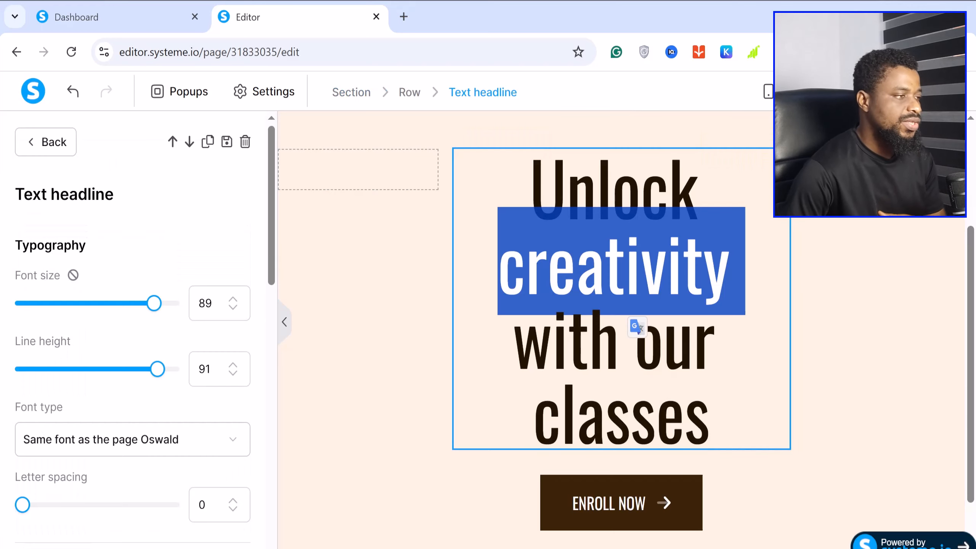
{"action": "left_click_drag", "start_coordinate": [532, 184], "coordinate": [709, 427]}
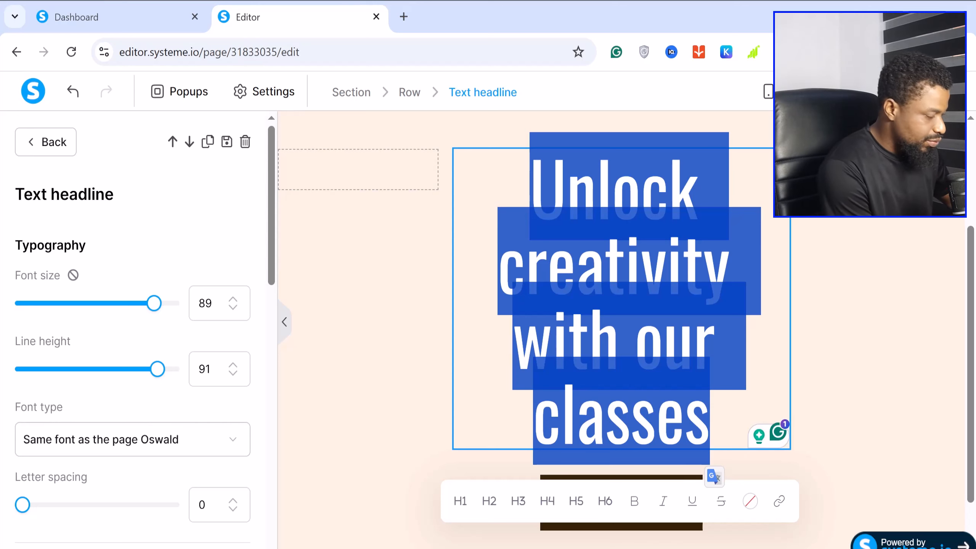
{"action": "type", "text": "F"}
{"action": "key", "text": "BackSpace"}
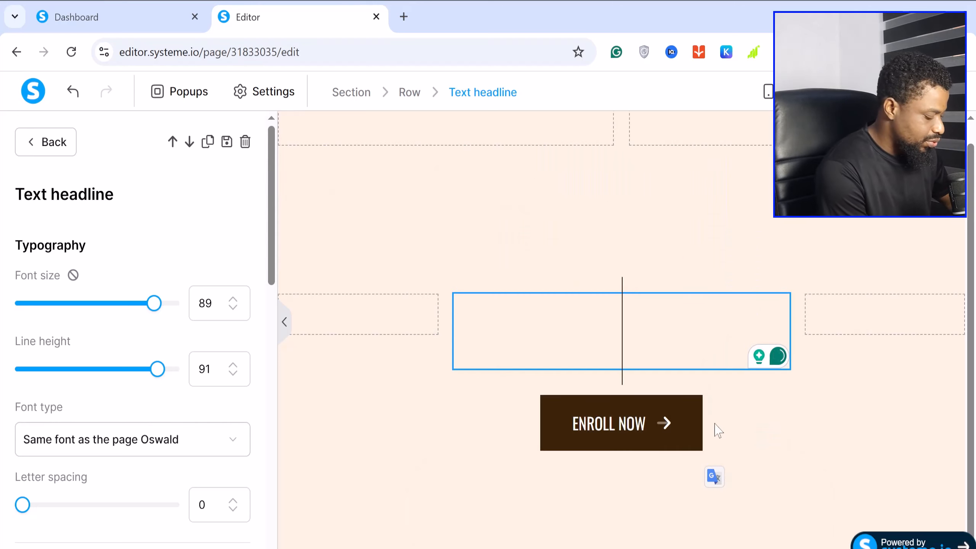
{"action": "type", "text": "g"}
{"action": "key", "text": "BackSpace"}
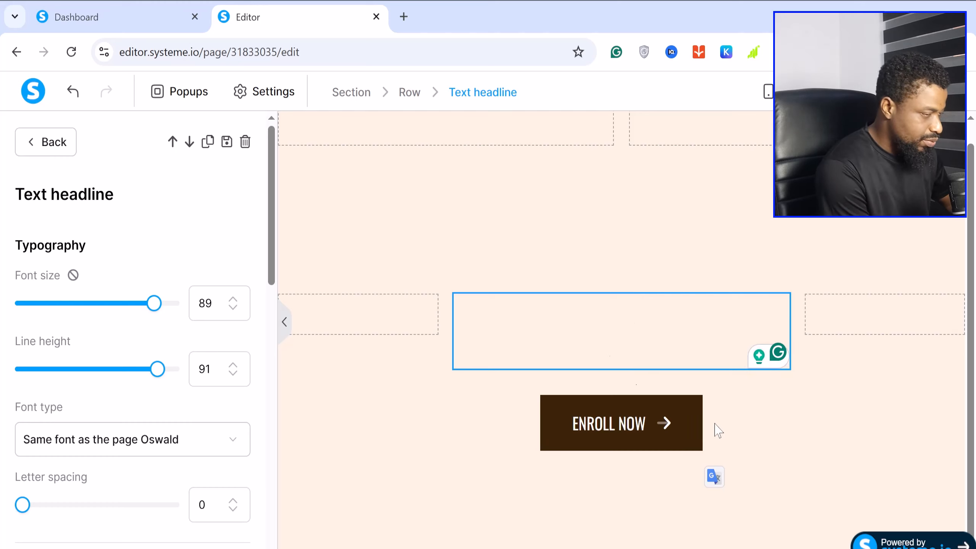
{"action": "type", "text": "g"}
{"action": "key", "text": "BackSpace"}
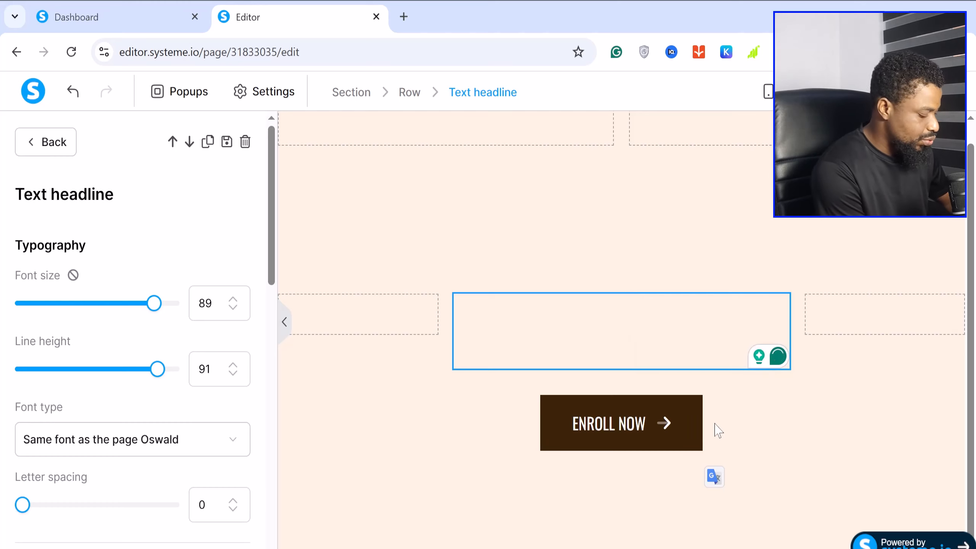
{"action": "type", "text": "G"}
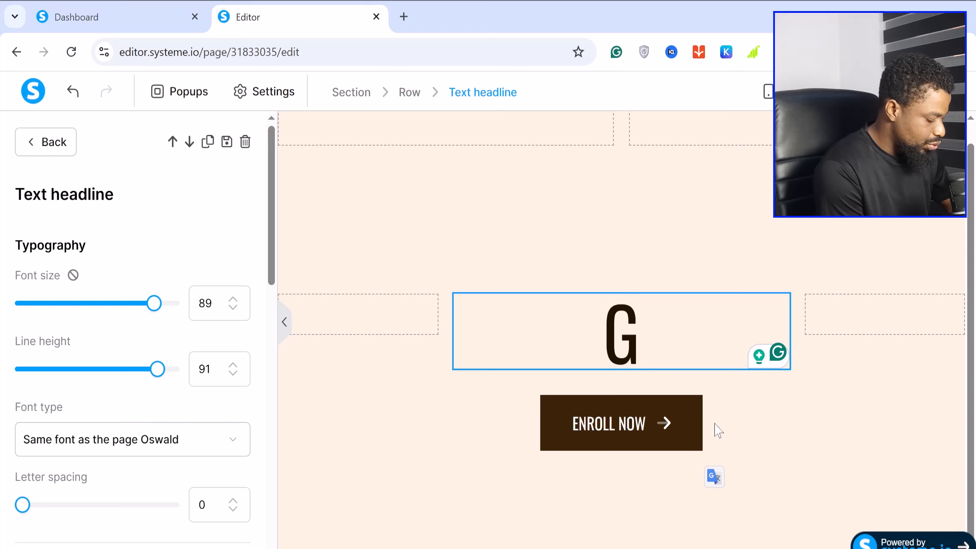
{"action": "type", "text": "ROW "}
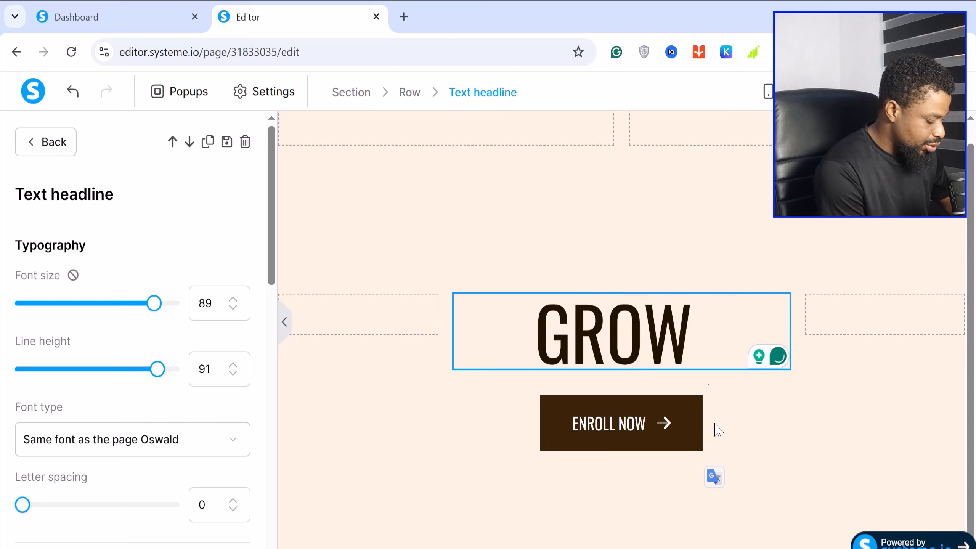
{"action": "type", "text": "YOUR"}
{"action": "type", "text": "YOUTUBE CHANNEL FAST."}
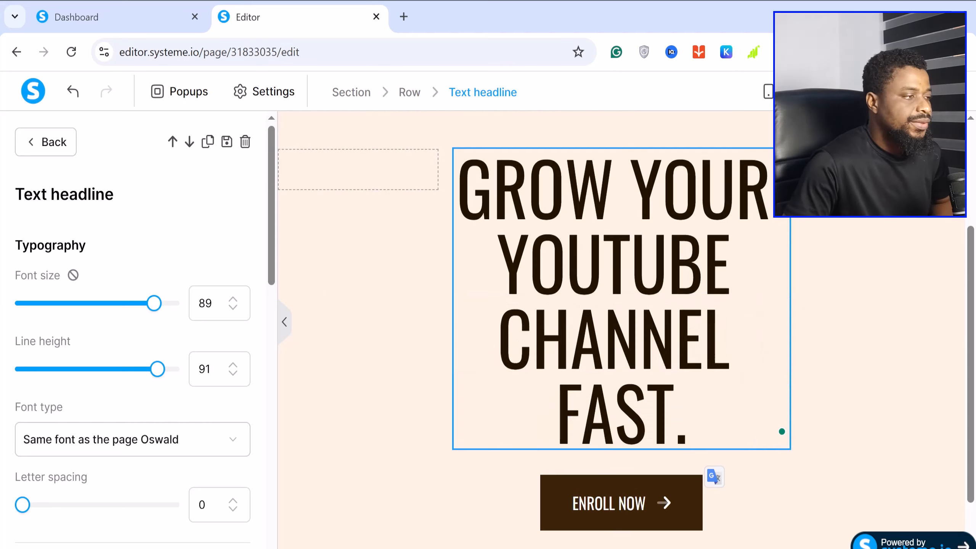
Step: Replace ENROLL with WATCH VIDEO in the hero button text so it reads WATCH VIDEO NOW
{"action": "left_click", "coordinate": [895, 306]}
{"action": "scroll", "coordinate": [749, 428], "scroll_direction": "down", "scroll_amount": 2}
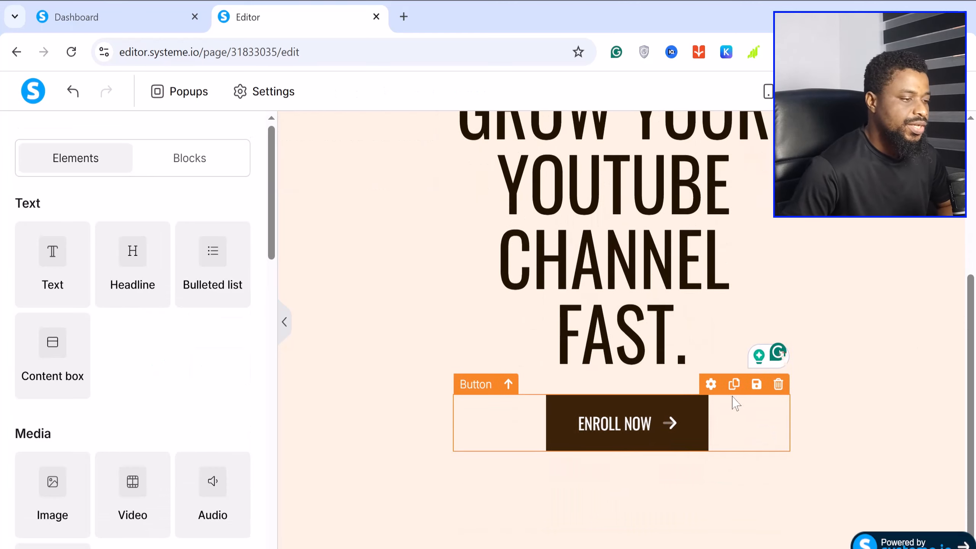
{"action": "left_click", "coordinate": [711, 384]}
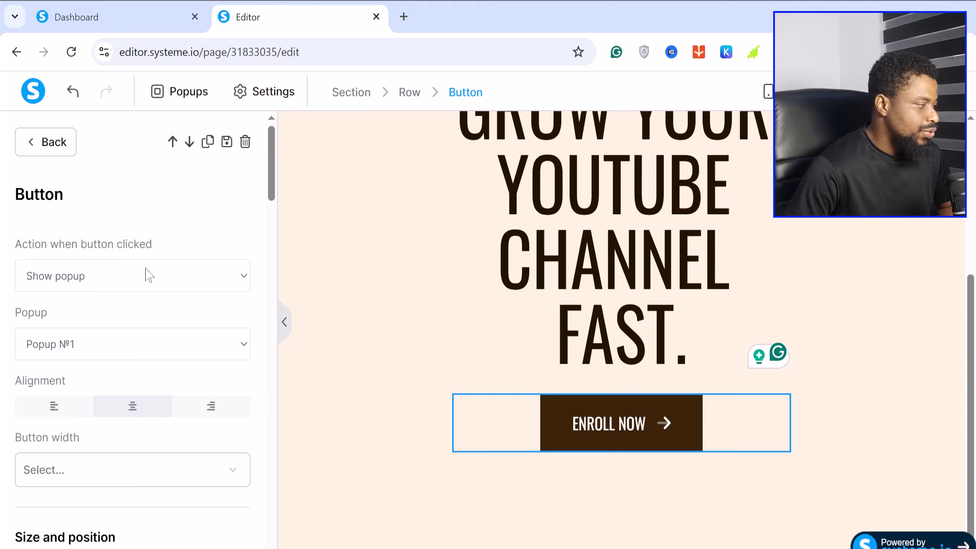
{"action": "scroll", "coordinate": [148, 275], "scroll_direction": "down", "scroll_amount": 4}
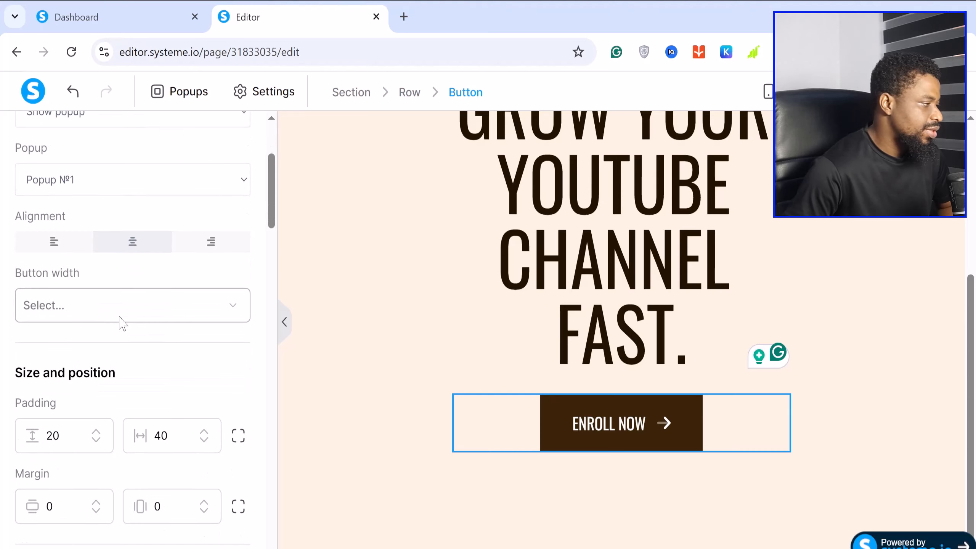
{"action": "scroll", "coordinate": [118, 317], "scroll_direction": "down", "scroll_amount": 4}
{"action": "scroll", "coordinate": [127, 400], "scroll_direction": "down", "scroll_amount": 4}
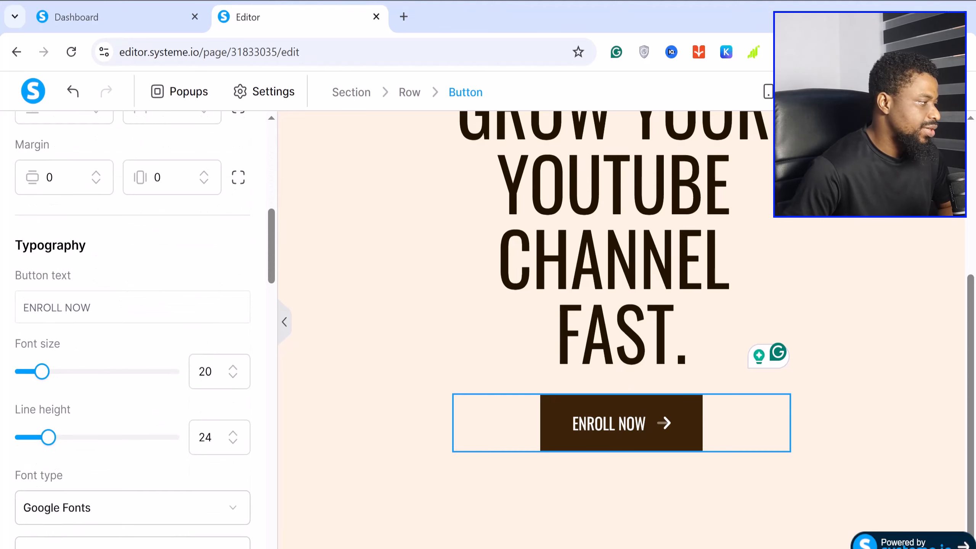
{"action": "left_click_drag", "start_coordinate": [62, 308], "coordinate": [10, 308]}
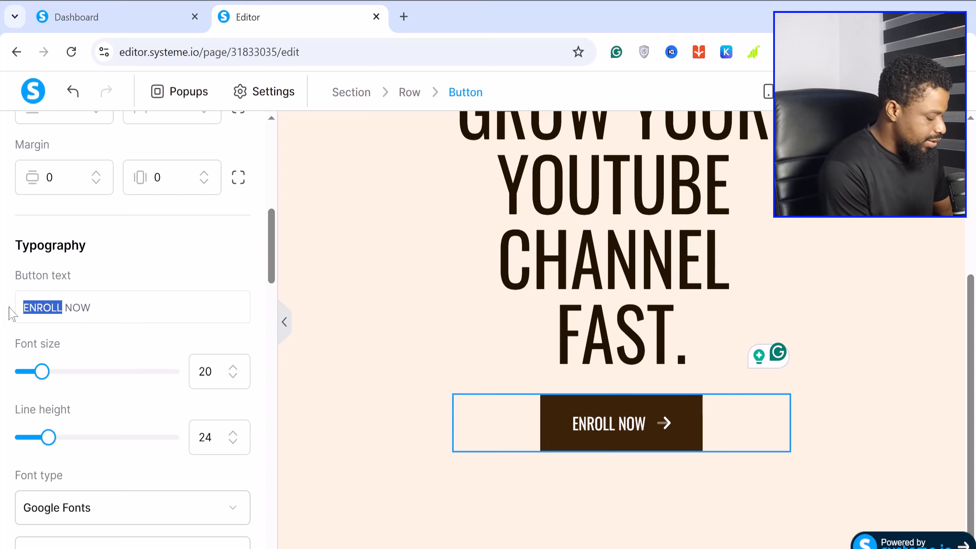
{"action": "type", "text": "w"}
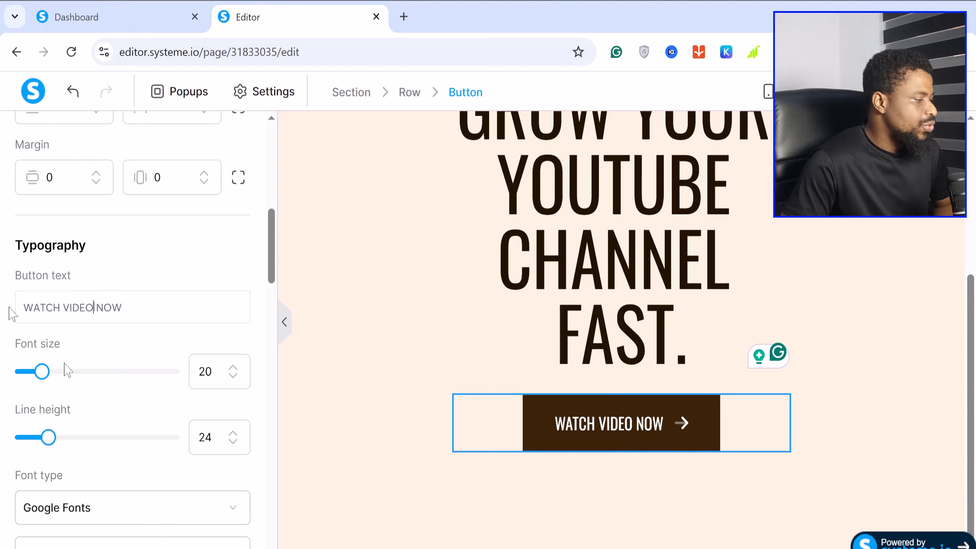
{"action": "scroll", "coordinate": [91, 428], "scroll_direction": "down", "scroll_amount": 2}
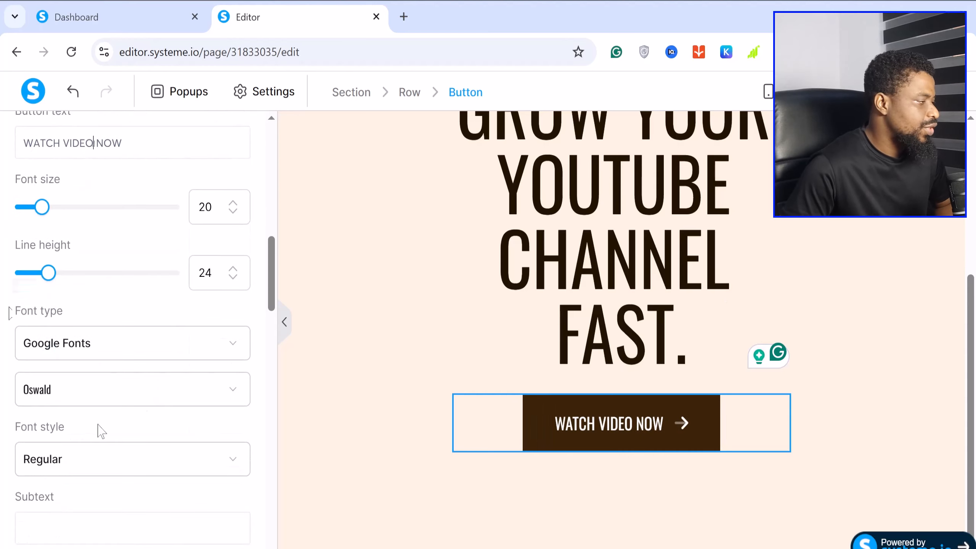
{"action": "scroll", "coordinate": [109, 396], "scroll_direction": "down", "scroll_amount": 5}
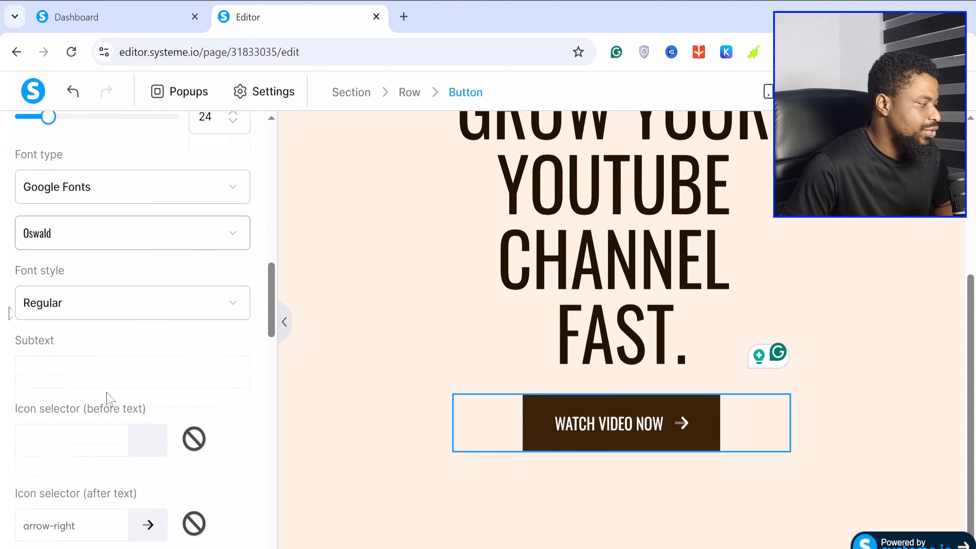
{"action": "scroll", "coordinate": [109, 400], "scroll_direction": "down", "scroll_amount": 4}
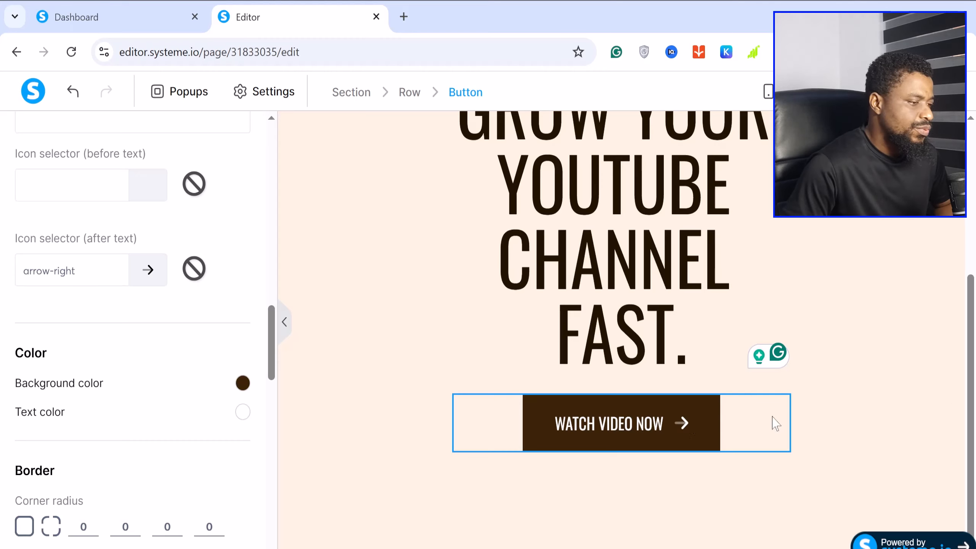
Step: Add a form input field near the button and set its input type to First name
{"action": "left_click", "coordinate": [71, 94]}
{"action": "scroll", "coordinate": [111, 242], "scroll_direction": "down", "scroll_amount": 12}
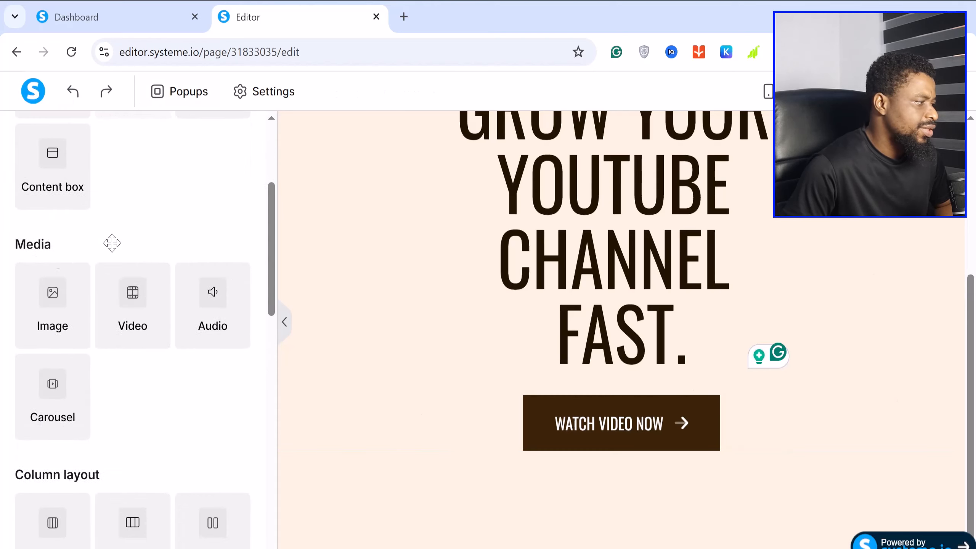
{"action": "scroll", "coordinate": [105, 274], "scroll_direction": "down", "scroll_amount": 5}
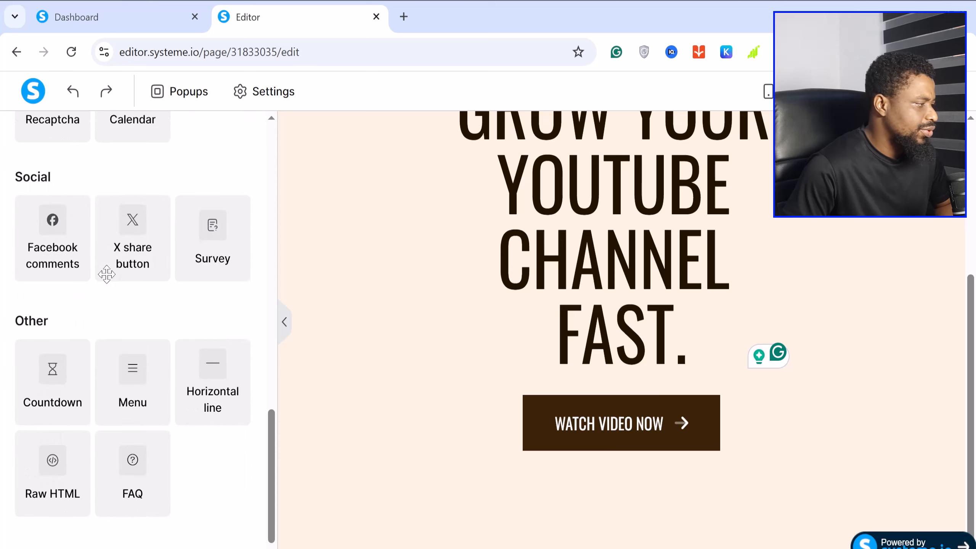
{"action": "scroll", "coordinate": [107, 294], "scroll_direction": "up", "scroll_amount": 4}
{"action": "scroll", "coordinate": [104, 292], "scroll_direction": "up", "scroll_amount": 2}
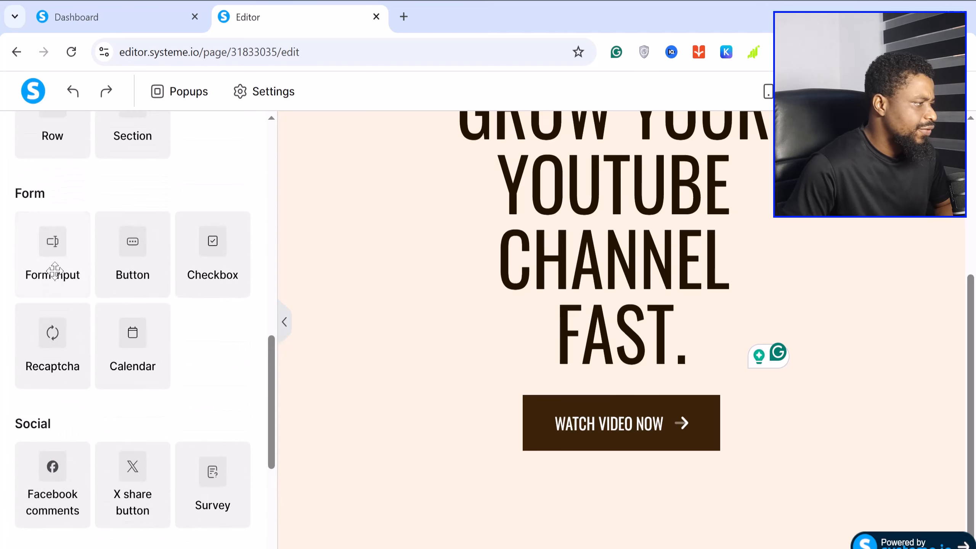
{"action": "left_click_drag", "start_coordinate": [48, 257], "coordinate": [626, 361]}
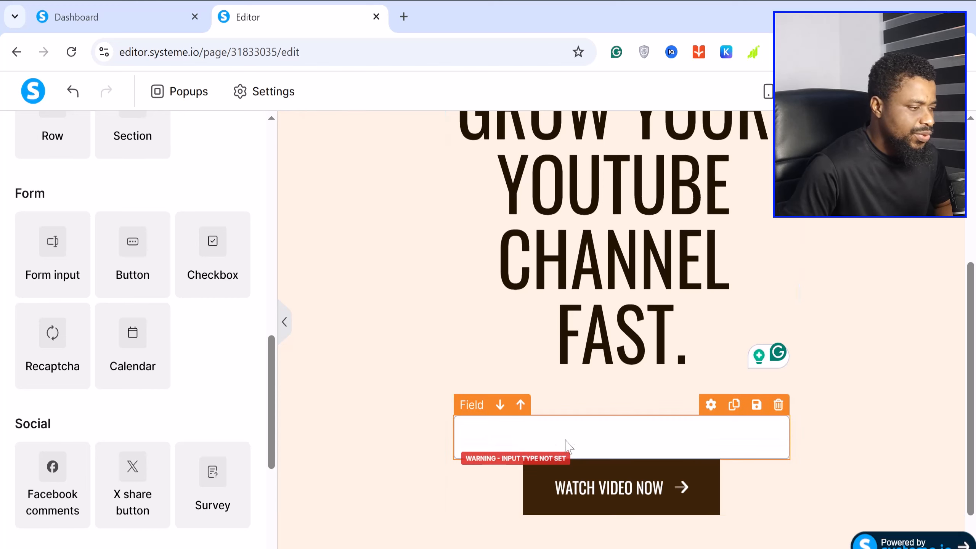
{"action": "left_click", "coordinate": [530, 441]}
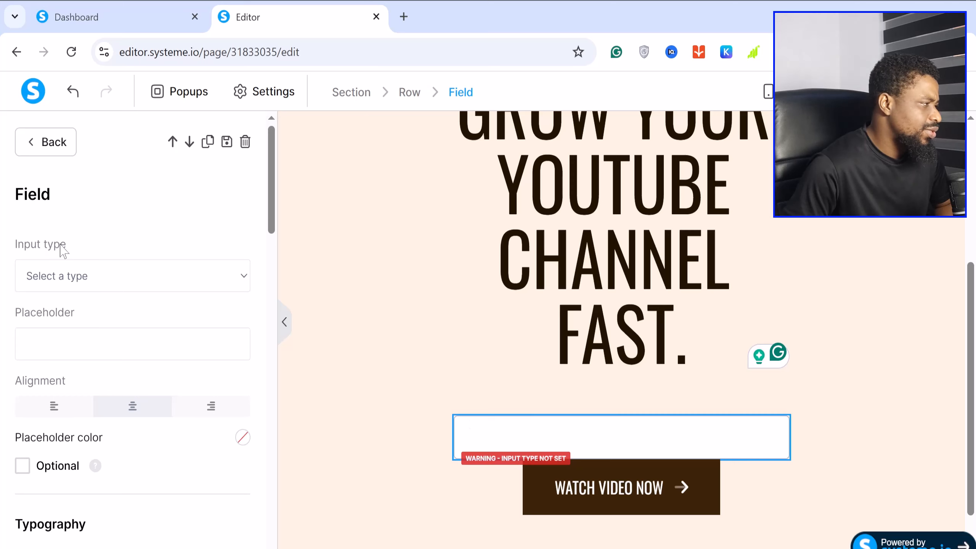
{"action": "left_click", "coordinate": [173, 283]}
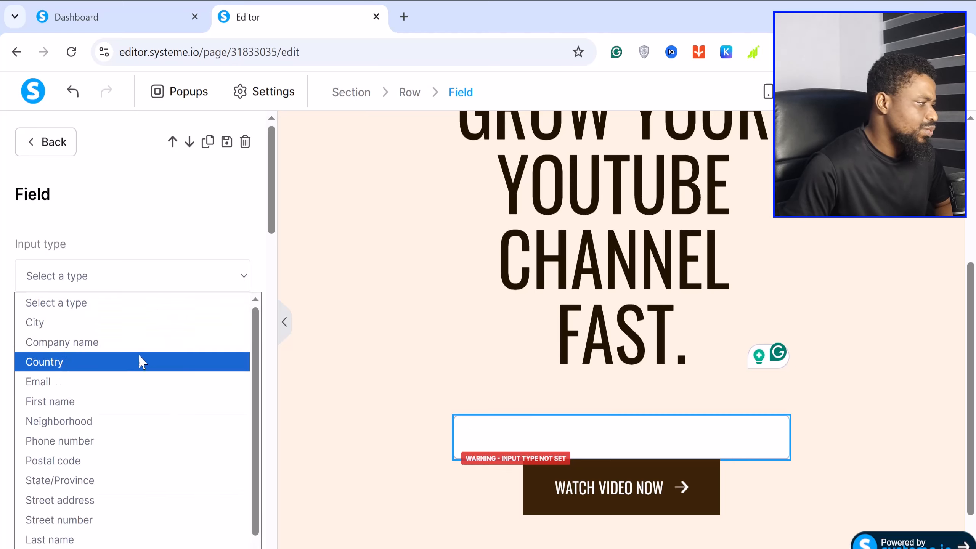
{"action": "left_click", "coordinate": [127, 400]}
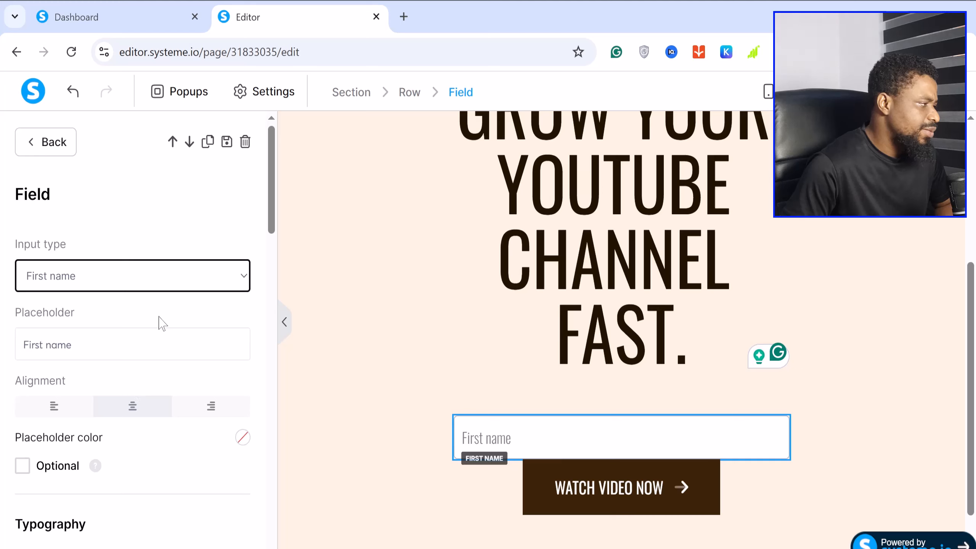
{"action": "scroll", "coordinate": [132, 308], "scroll_direction": "down", "scroll_amount": 2}
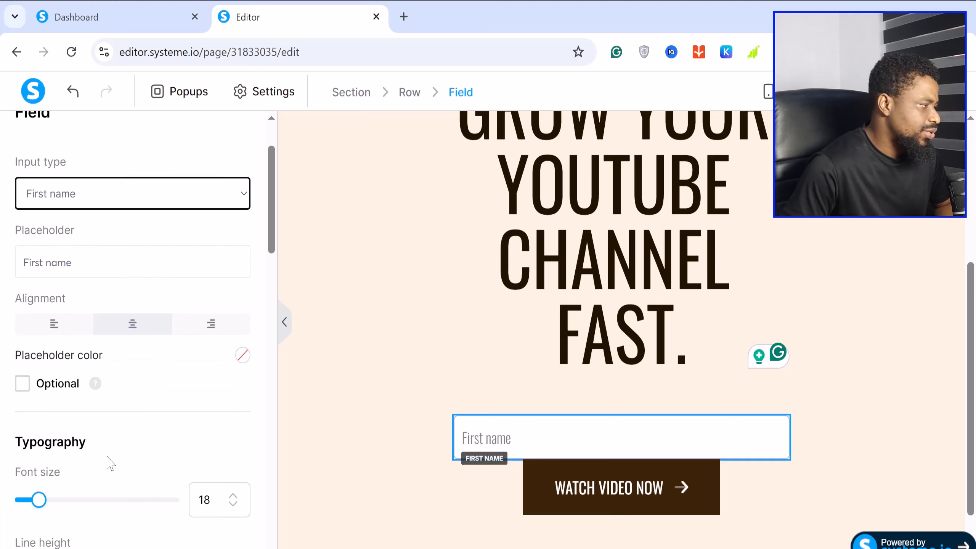
{"action": "scroll", "coordinate": [149, 379], "scroll_direction": "down", "scroll_amount": 9}
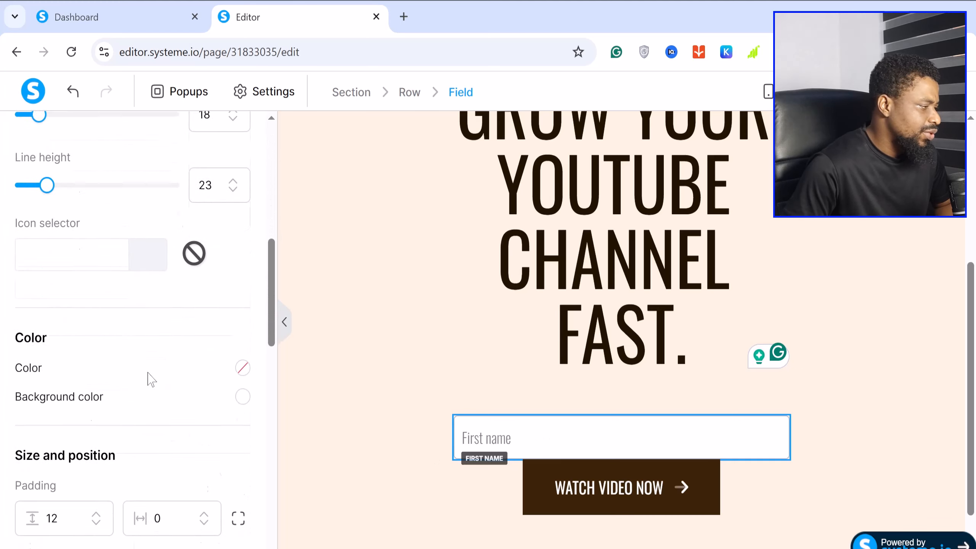
{"action": "scroll", "coordinate": [150, 379], "scroll_direction": "down", "scroll_amount": 3}
{"action": "scroll", "coordinate": [109, 171], "scroll_direction": "up", "scroll_amount": 8}
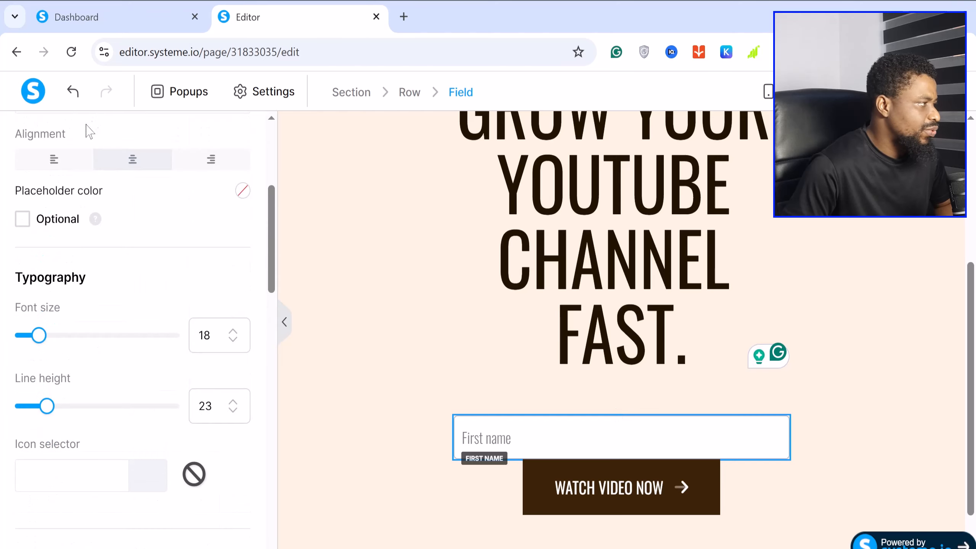
Step: Undo the First name choice, add a second form input and set it to Email
{"action": "left_click", "coordinate": [72, 99]}
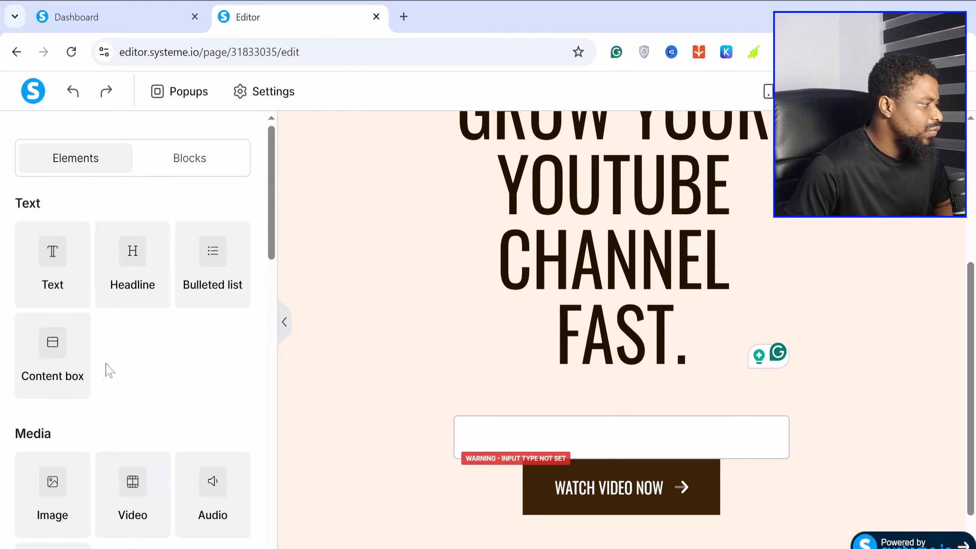
{"action": "scroll", "coordinate": [104, 371], "scroll_direction": "down", "scroll_amount": 8}
{"action": "scroll", "coordinate": [88, 359], "scroll_direction": "down", "scroll_amount": 8}
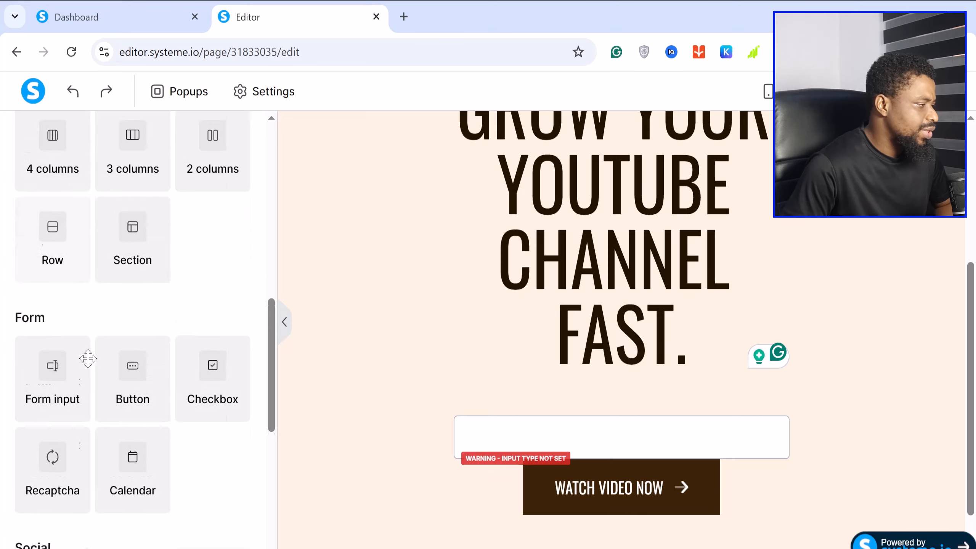
{"action": "left_click_drag", "start_coordinate": [35, 312], "coordinate": [467, 466]}
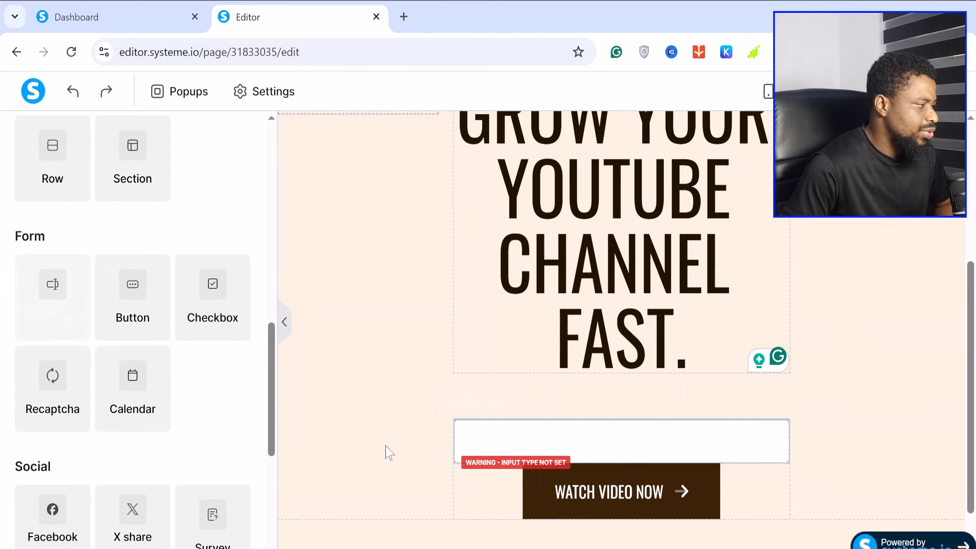
{"action": "left_click", "coordinate": [535, 503]}
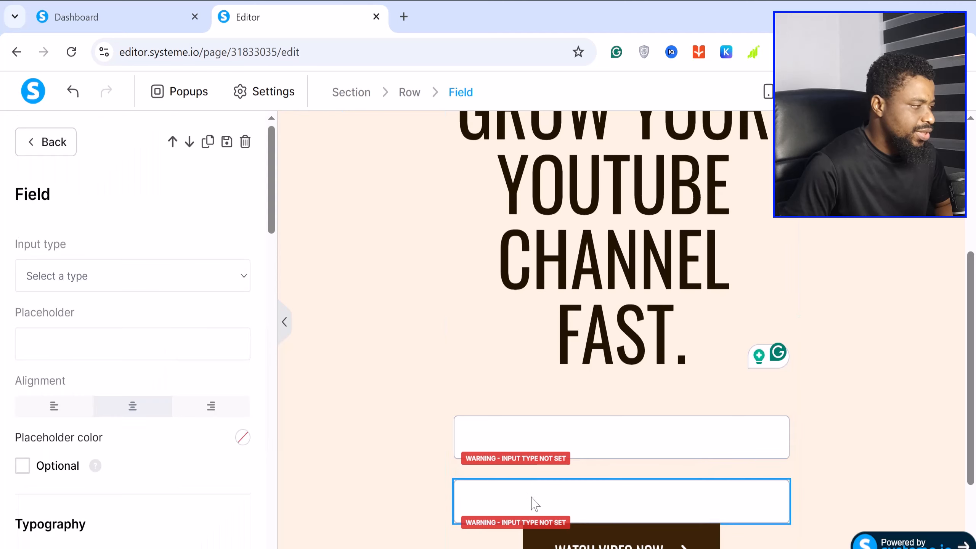
{"action": "left_click", "coordinate": [124, 286]}
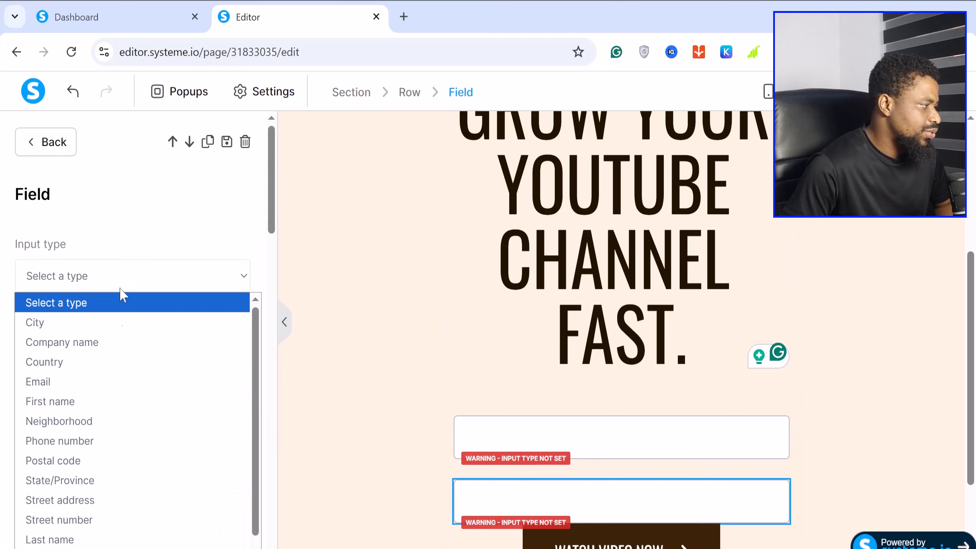
{"action": "left_click", "coordinate": [115, 383]}
{"action": "scroll", "coordinate": [155, 372], "scroll_direction": "down", "scroll_amount": 15}
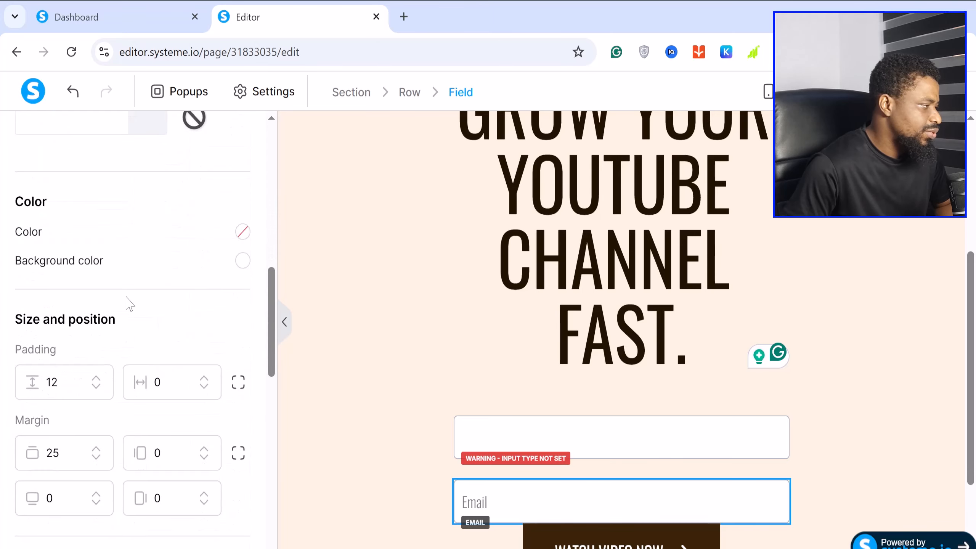
{"action": "scroll", "coordinate": [127, 304], "scroll_direction": "down", "scroll_amount": 10}
{"action": "scroll", "coordinate": [144, 369], "scroll_direction": "down", "scroll_amount": 5}
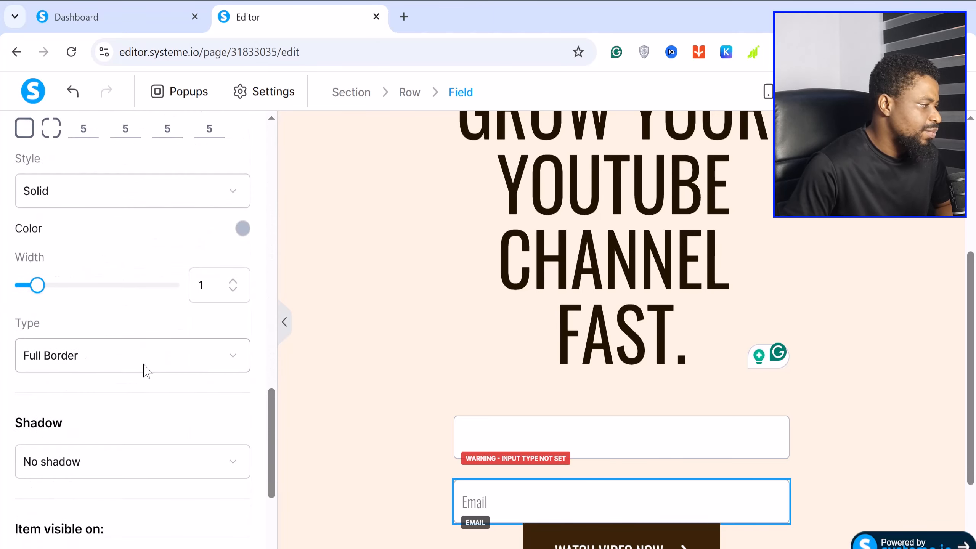
{"action": "scroll", "coordinate": [146, 365], "scroll_direction": "up", "scroll_amount": 15}
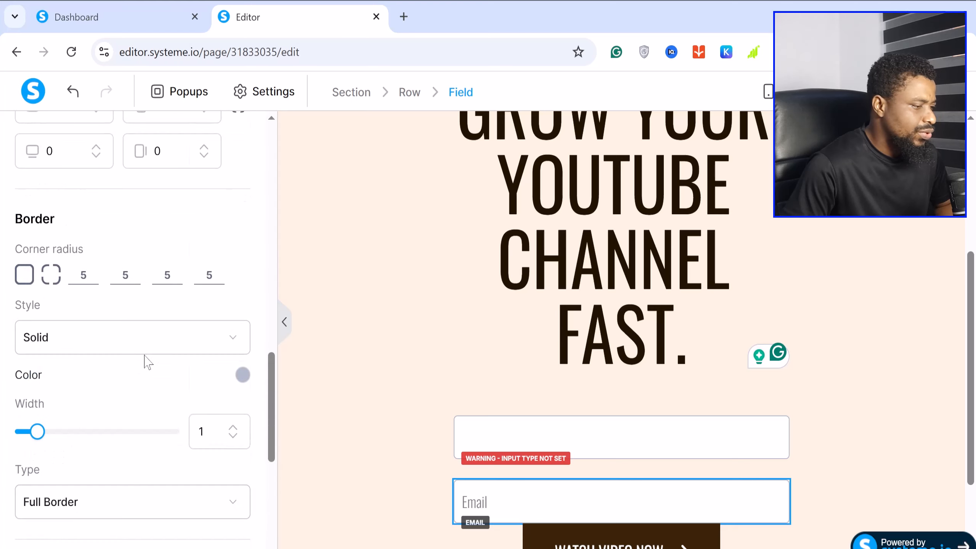
{"action": "scroll", "coordinate": [147, 352], "scroll_direction": "up", "scroll_amount": 5}
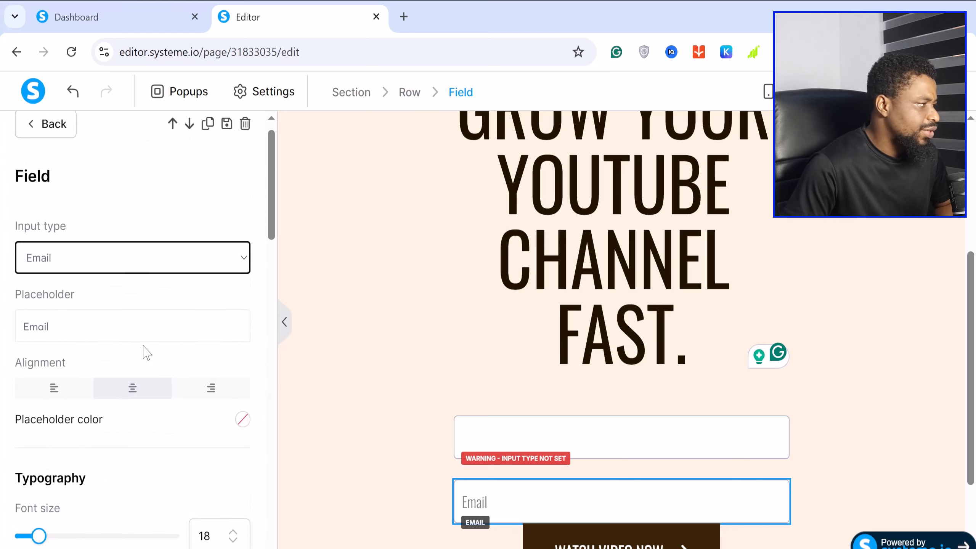
Step: Set the upper, still unset field to First name and save the page
{"action": "left_click", "coordinate": [869, 91]}
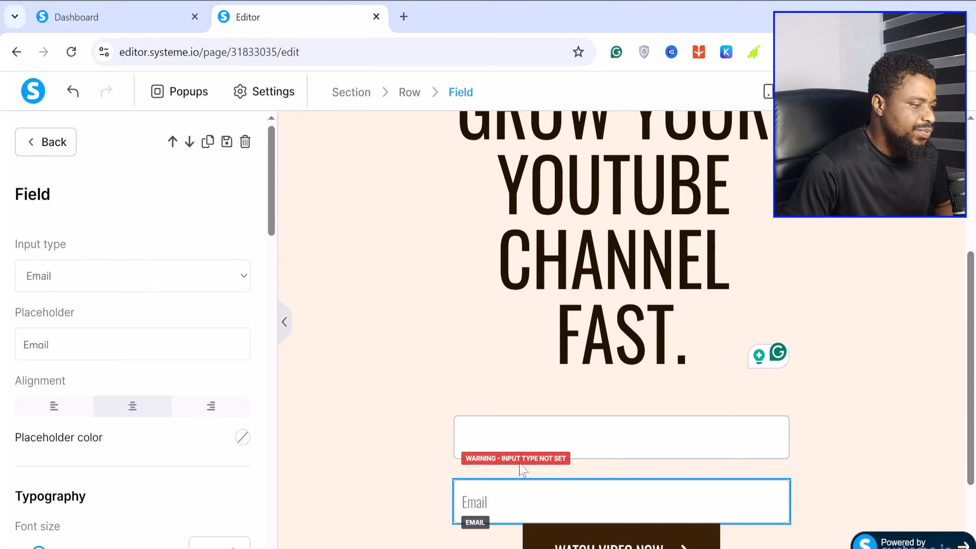
{"action": "left_click", "coordinate": [510, 456]}
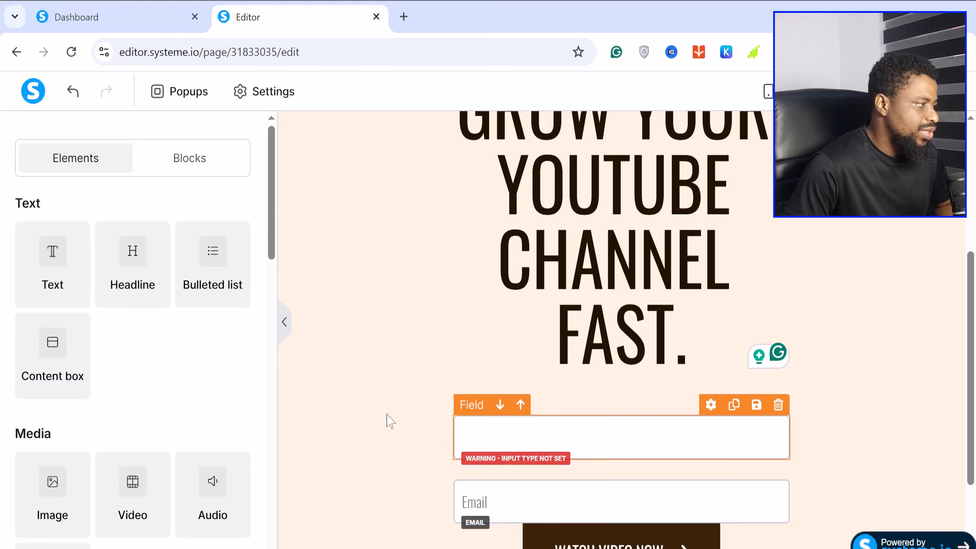
{"action": "left_click", "coordinate": [566, 440]}
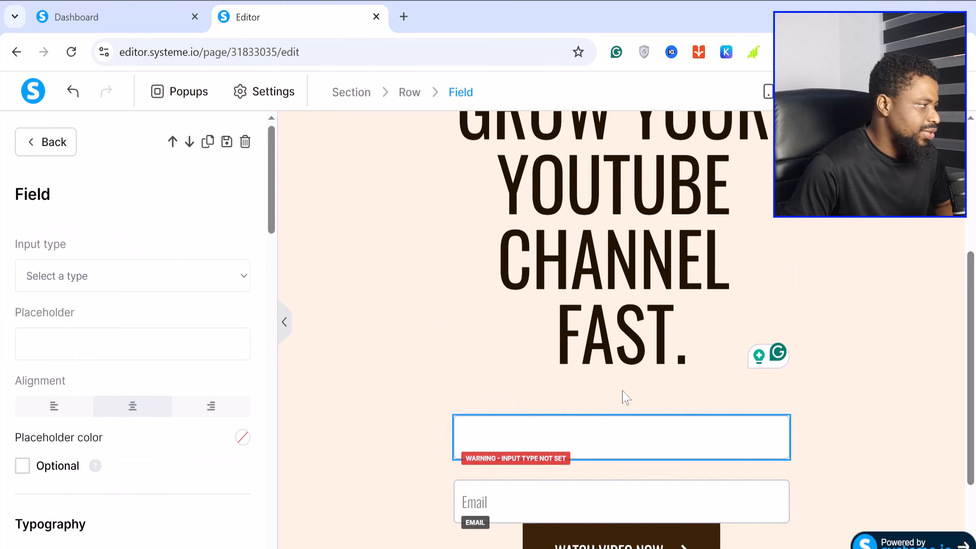
{"action": "left_click", "coordinate": [115, 282]}
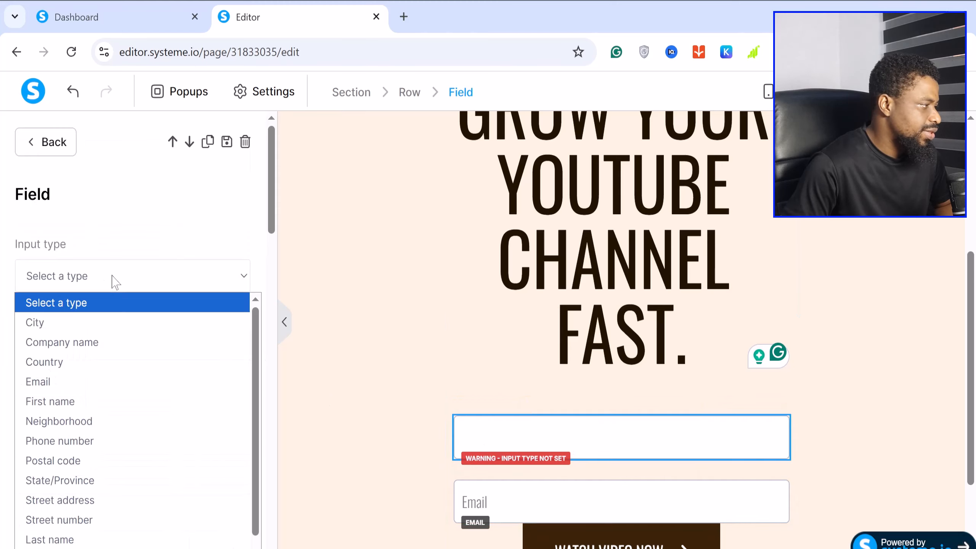
{"action": "left_click", "coordinate": [95, 404]}
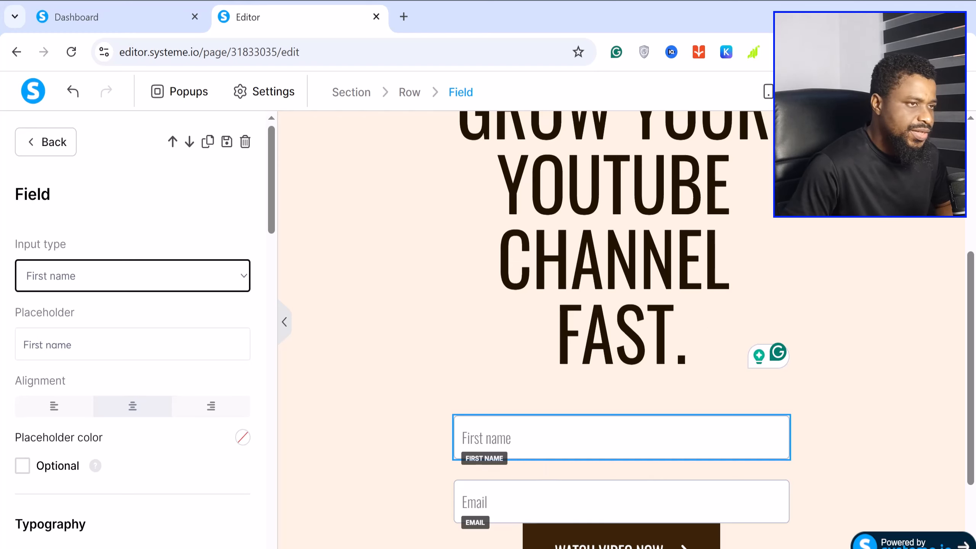
{"action": "left_click", "coordinate": [872, 91]}
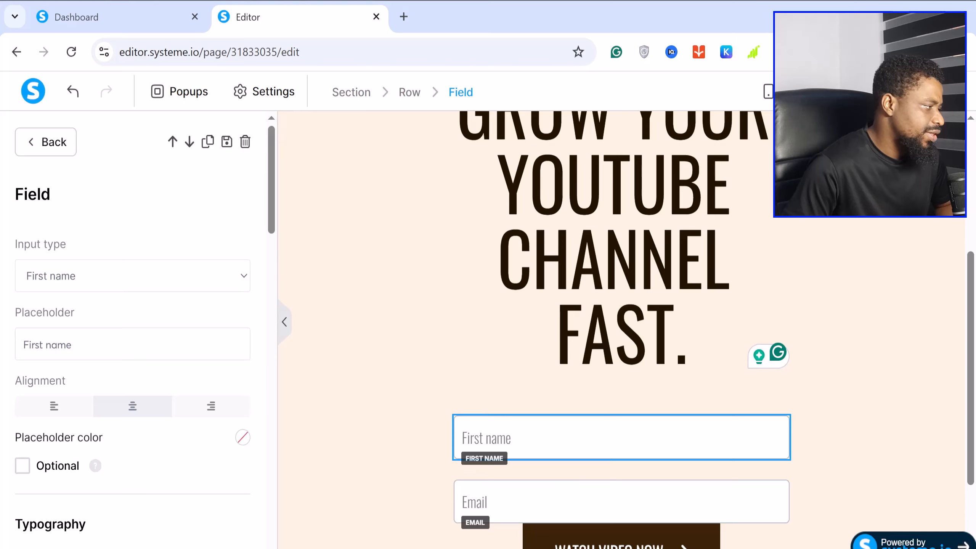
{"action": "scroll", "coordinate": [242, 359], "scroll_direction": "down", "scroll_amount": 7}
Step: Delete the duplicate lower Click here button from the opt-in form
{"action": "scroll", "coordinate": [231, 351], "scroll_direction": "down", "scroll_amount": 5}
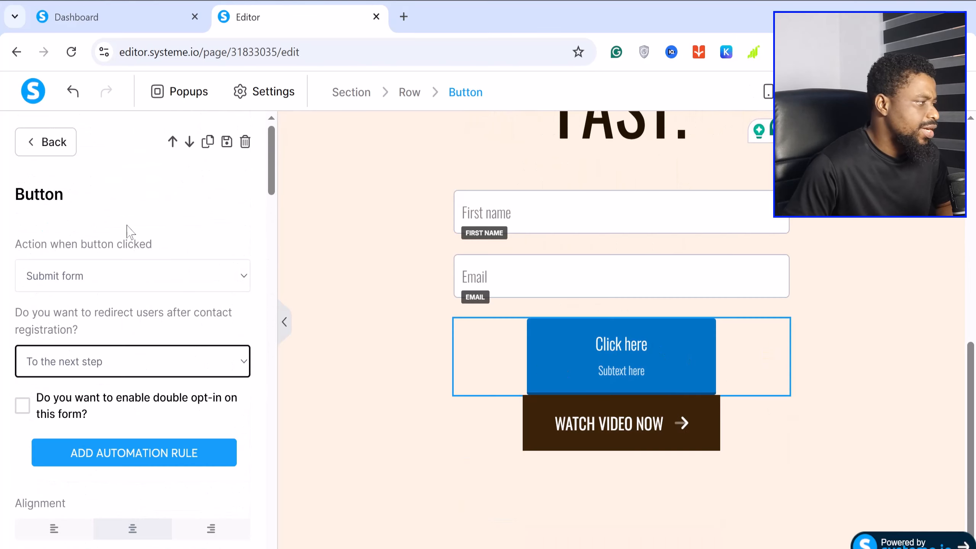
{"action": "left_click", "coordinate": [36, 142]}
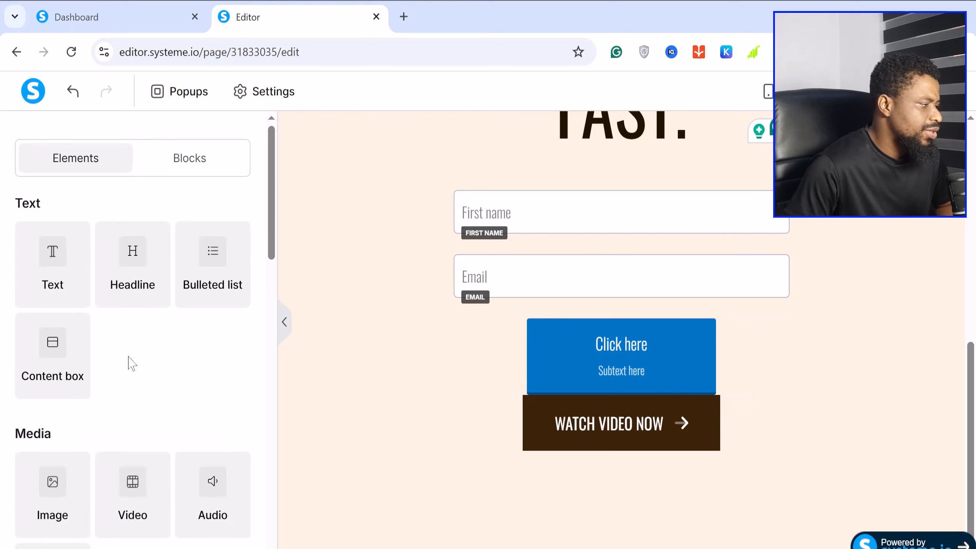
{"action": "scroll", "coordinate": [133, 385], "scroll_direction": "down", "scroll_amount": 6}
{"action": "scroll", "coordinate": [136, 384], "scroll_direction": "down", "scroll_amount": 5}
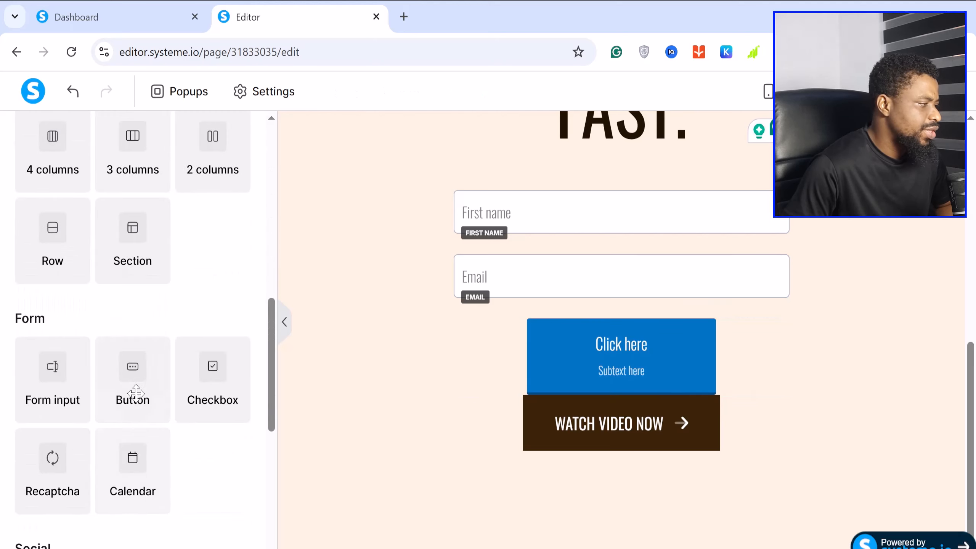
{"action": "left_click_drag", "start_coordinate": [134, 393], "coordinate": [571, 286]}
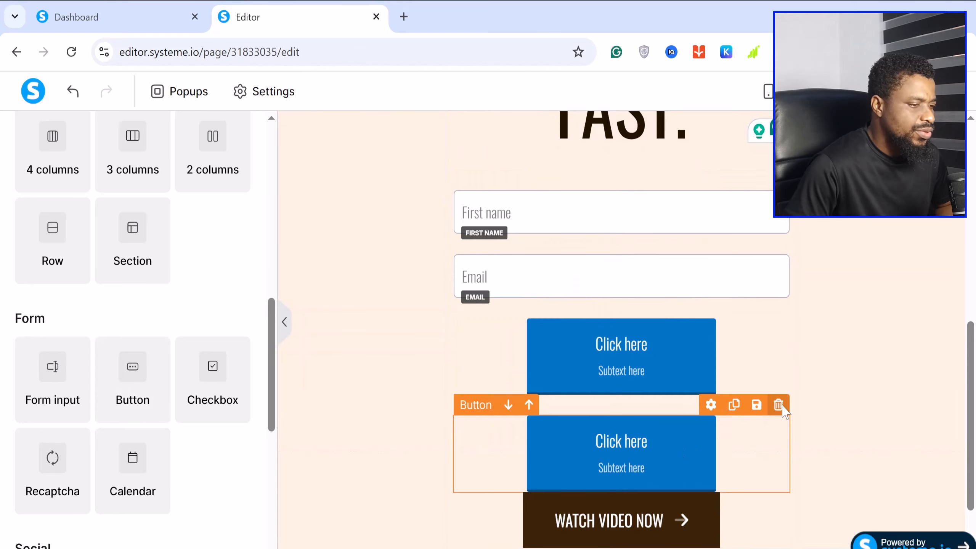
{"action": "left_click", "coordinate": [779, 406]}
{"action": "left_click", "coordinate": [554, 158]}
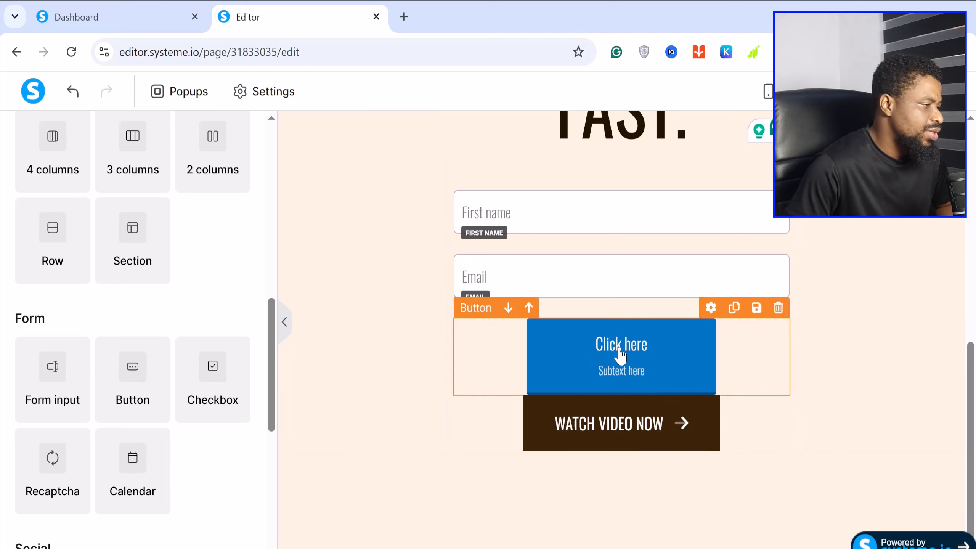
Step: Make the Click here button redirect sign-ups to the next step, with Fluid button width
{"action": "left_click", "coordinate": [651, 360]}
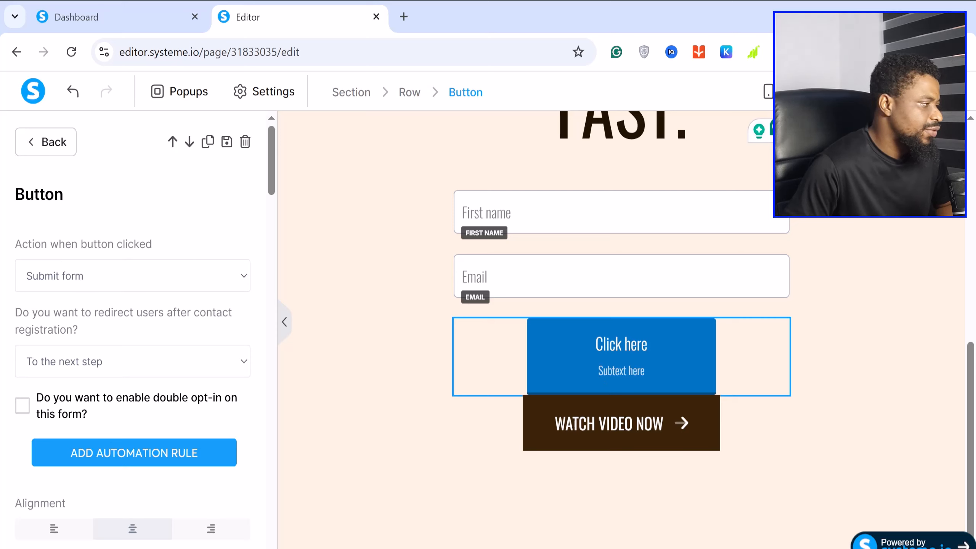
{"action": "scroll", "coordinate": [58, 275], "scroll_direction": "down", "scroll_amount": 2}
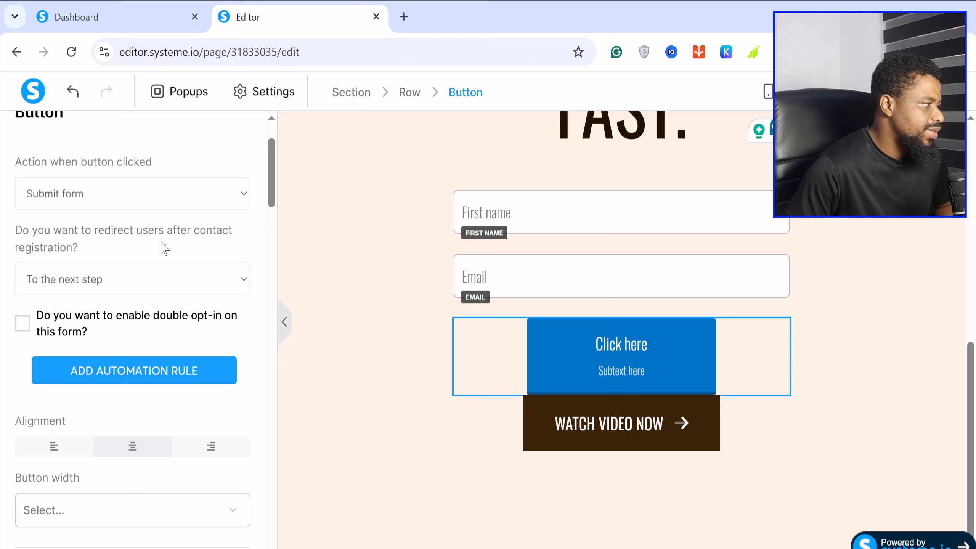
{"action": "left_click", "coordinate": [239, 285]}
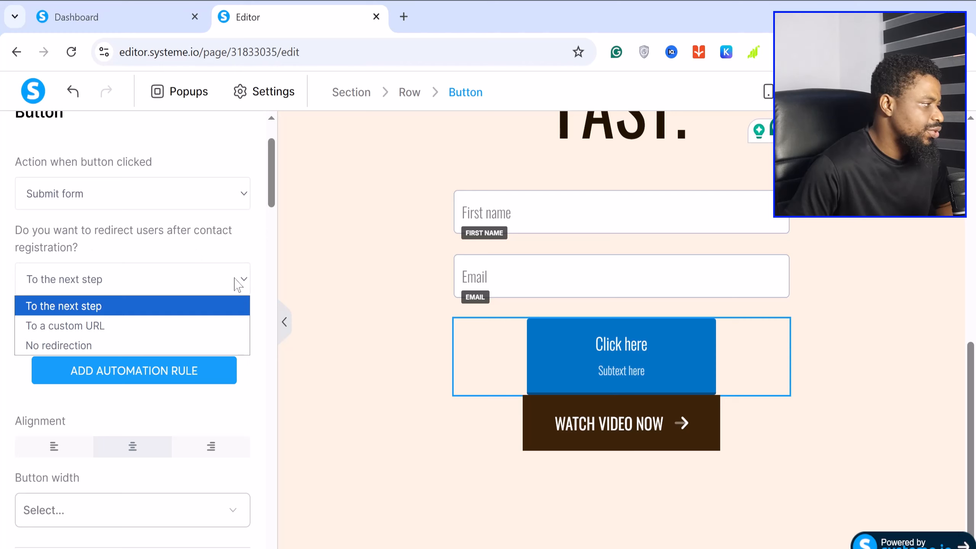
{"action": "left_click", "coordinate": [207, 325]}
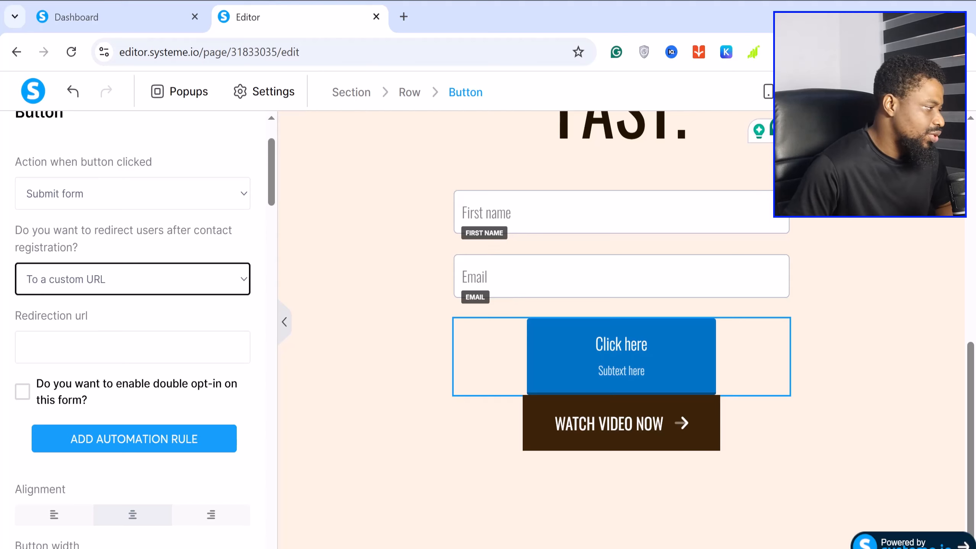
{"action": "left_click", "coordinate": [197, 282]}
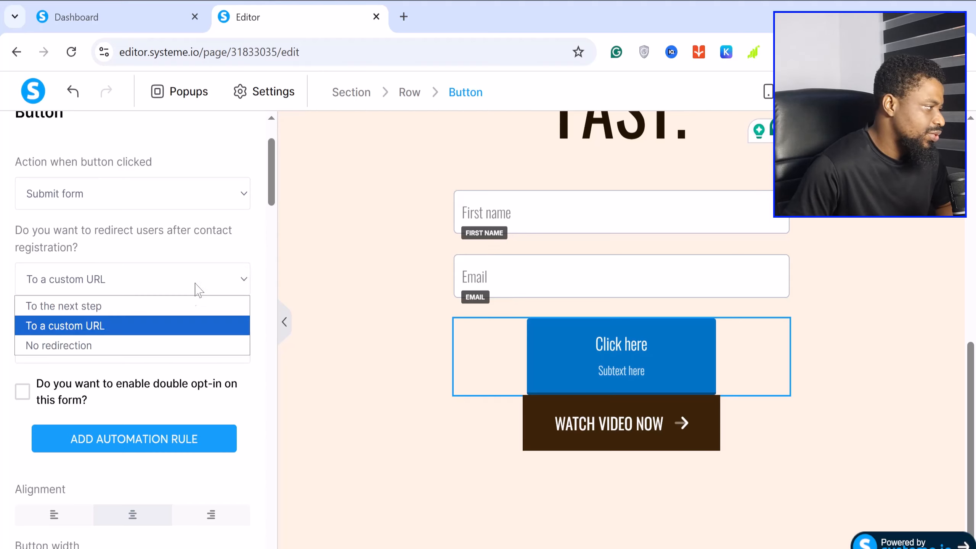
{"action": "left_click", "coordinate": [166, 311]}
{"action": "scroll", "coordinate": [165, 325], "scroll_direction": "down", "scroll_amount": 3}
{"action": "scroll", "coordinate": [165, 330], "scroll_direction": "down", "scroll_amount": 3}
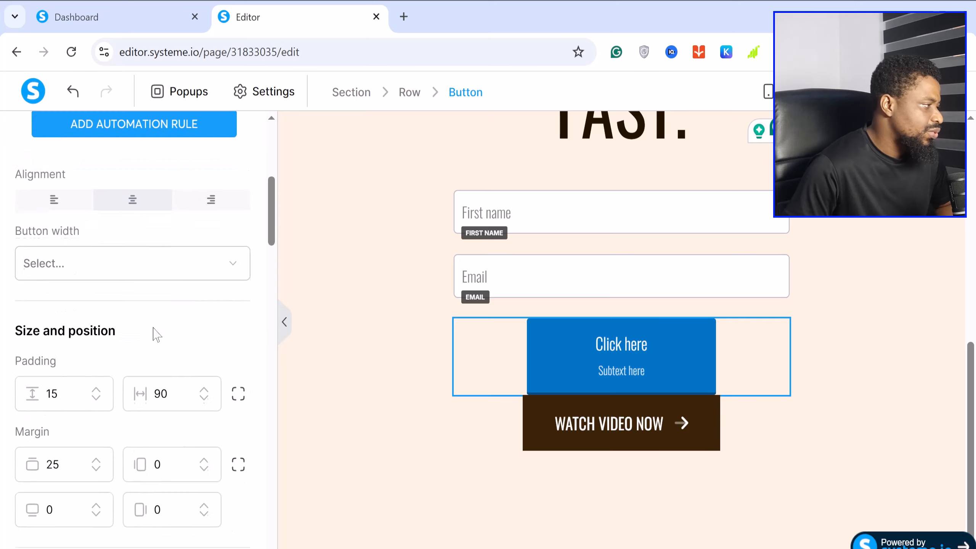
{"action": "left_click", "coordinate": [85, 275]}
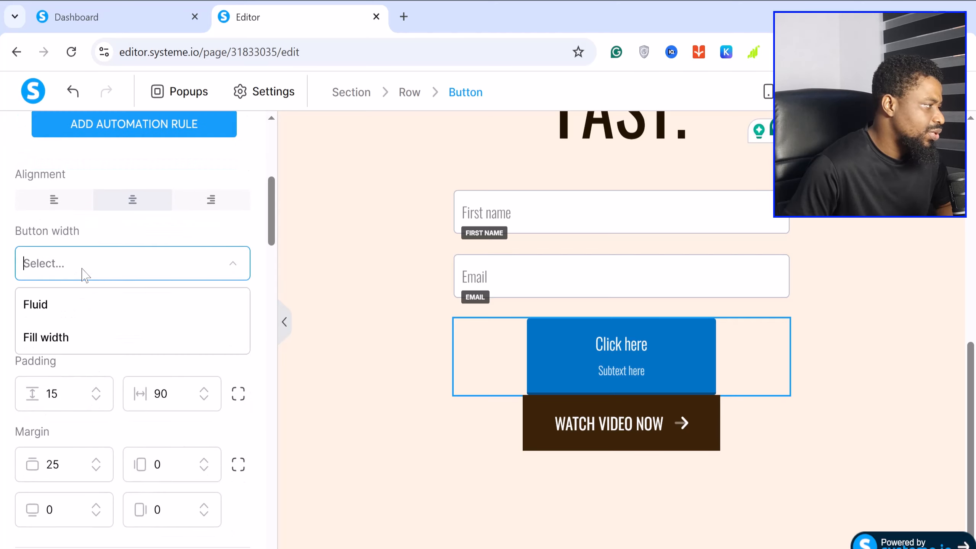
{"action": "left_click", "coordinate": [65, 307]}
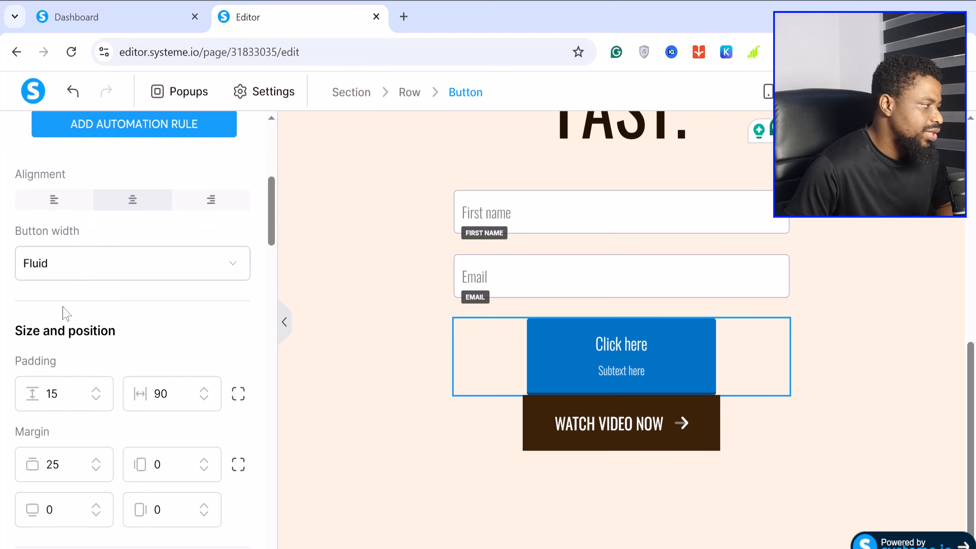
Step: Replace the button text Click here with 'Get it Now' and delete the subtext words
{"action": "scroll", "coordinate": [99, 400], "scroll_direction": "down", "scroll_amount": 2}
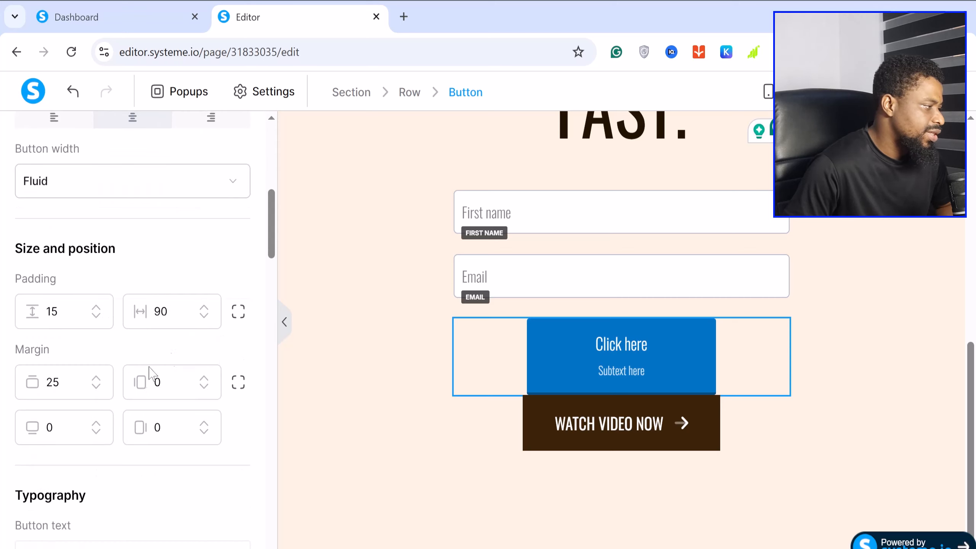
{"action": "scroll", "coordinate": [131, 384], "scroll_direction": "down", "scroll_amount": 6}
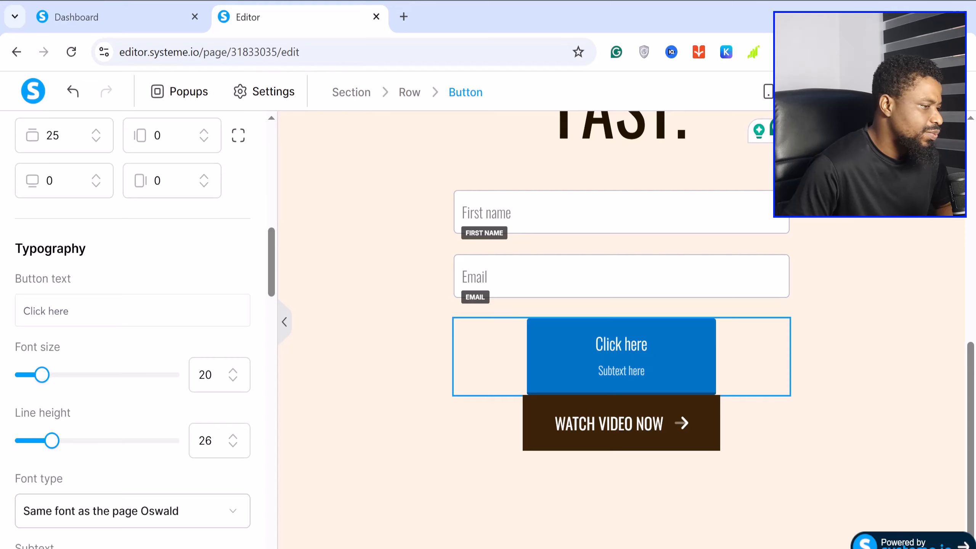
{"action": "left_click_drag", "start_coordinate": [70, 310], "coordinate": [22, 311]}
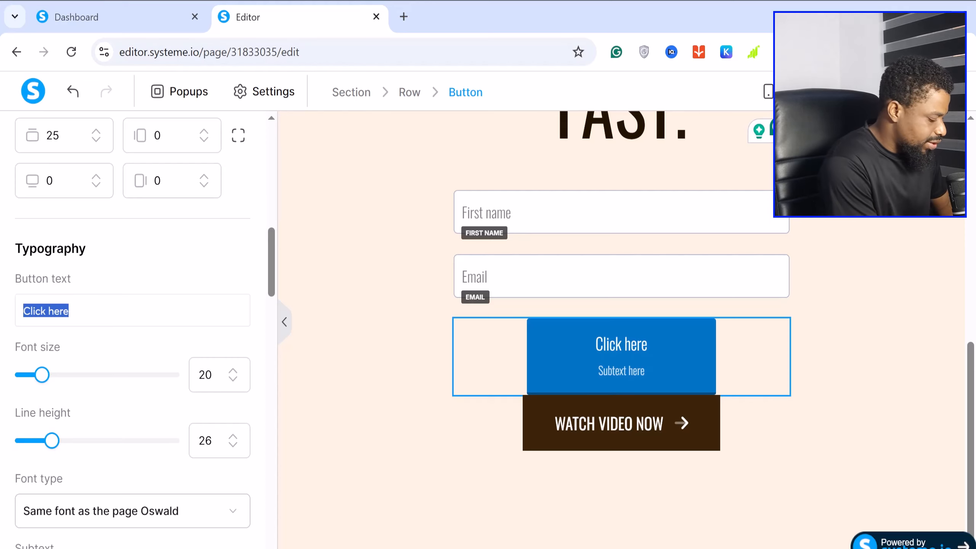
{"action": "type", "text": "Get it Now"}
{"action": "scroll", "coordinate": [123, 359], "scroll_direction": "down", "scroll_amount": 5}
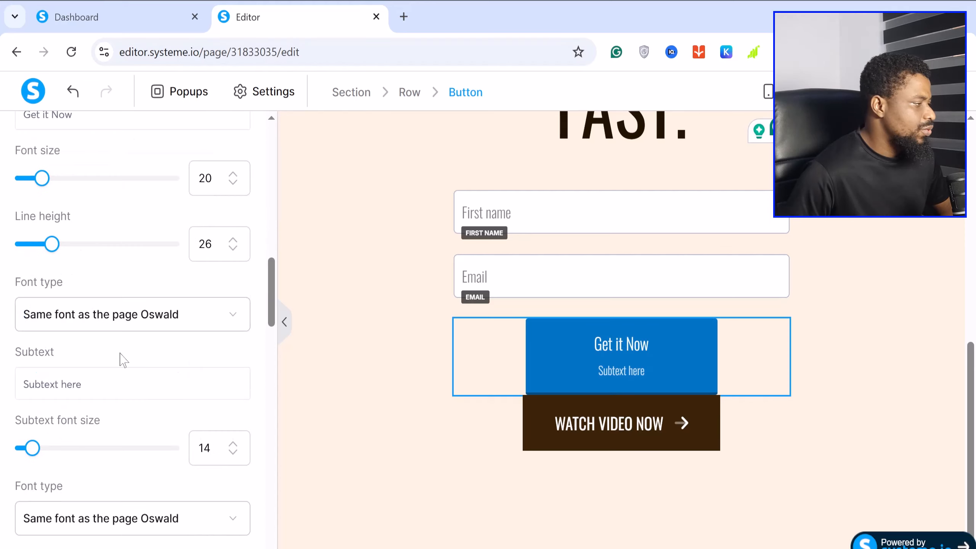
{"action": "key", "text": "ctrl+shift+Left"}
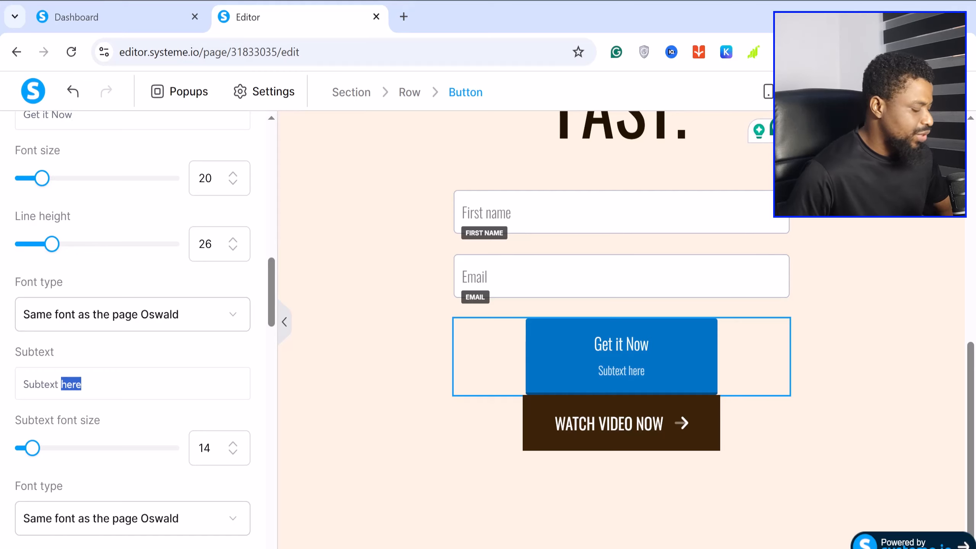
{"action": "key", "text": "BackSpace"}
{"action": "key", "text": "BackSpace"}
{"action": "key", "text": "BackSpace"}
{"action": "key", "text": "BackSpace"}
{"action": "key", "text": "BackSpace"}
{"action": "key", "text": "BackSpace"}
{"action": "key", "text": "BackSpace"}
{"action": "key", "text": "BackSpace"}
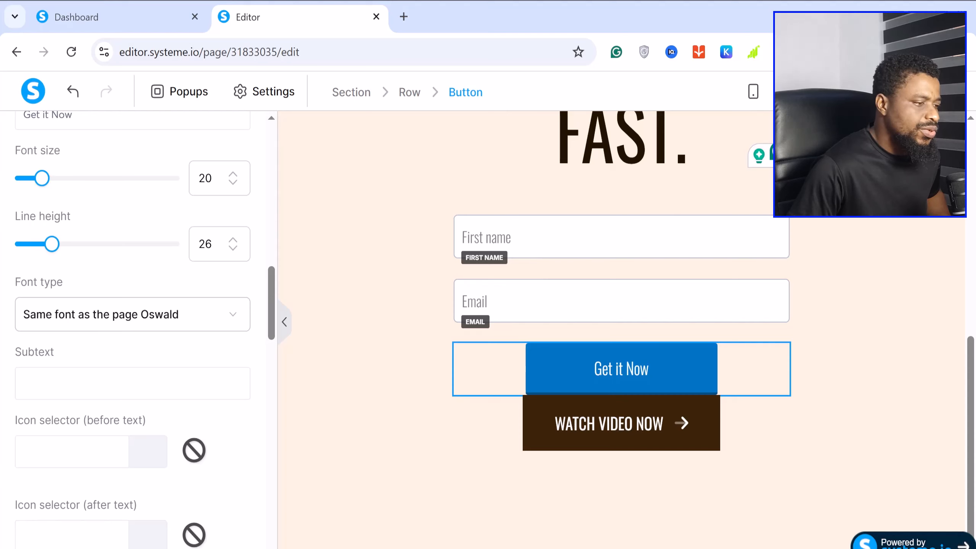
Step: Delete the WATCH VIDEO NOW button, leaving Get it Now as the form's only button
{"action": "left_click", "coordinate": [660, 429]}
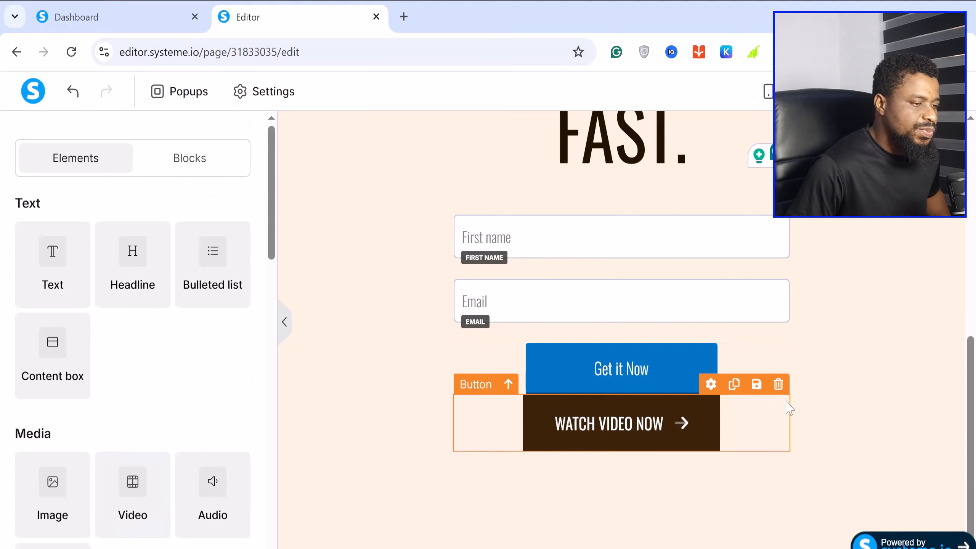
{"action": "left_click", "coordinate": [779, 384]}
{"action": "left_click", "coordinate": [559, 158]}
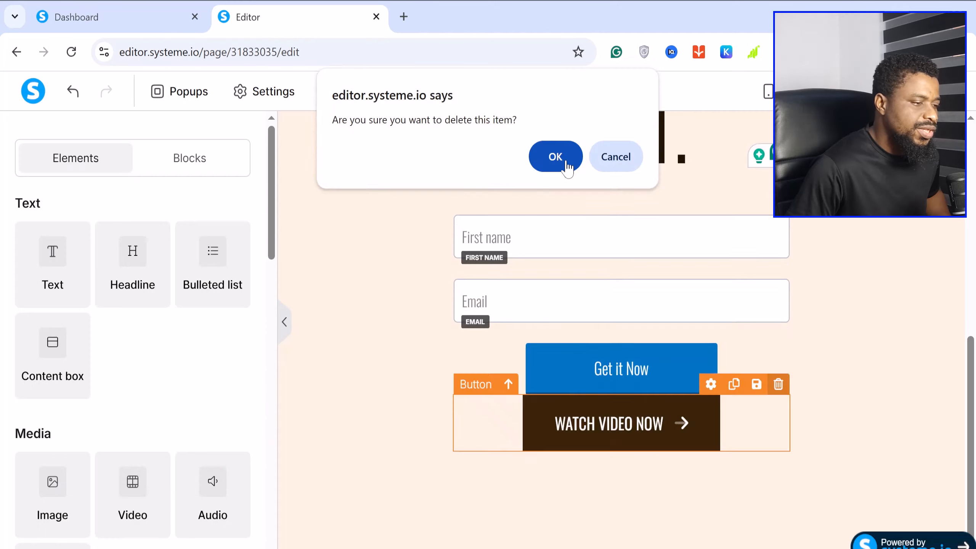
{"action": "scroll", "coordinate": [717, 423], "scroll_direction": "up", "scroll_amount": 7}
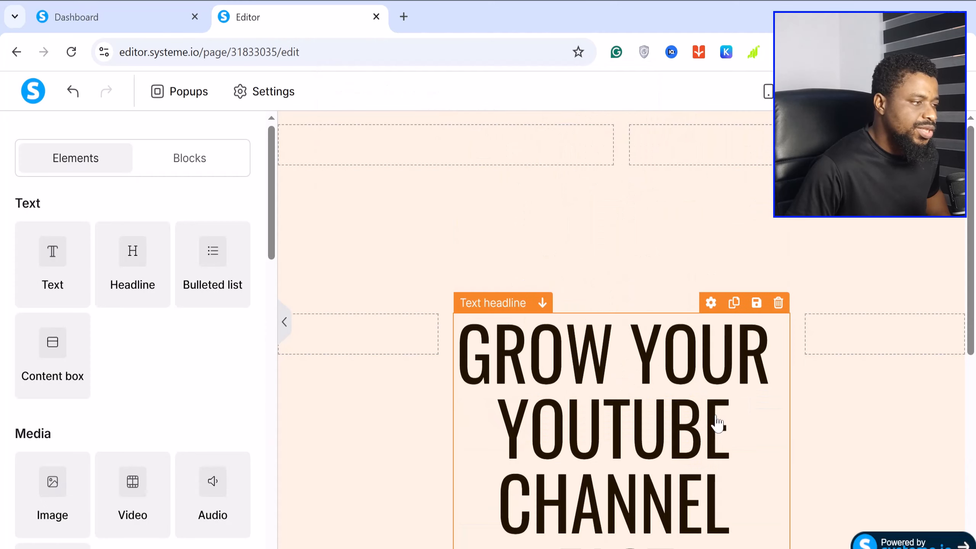
{"action": "scroll", "coordinate": [719, 425], "scroll_direction": "down", "scroll_amount": 6}
{"action": "scroll", "coordinate": [653, 431], "scroll_direction": "down", "scroll_amount": 1}
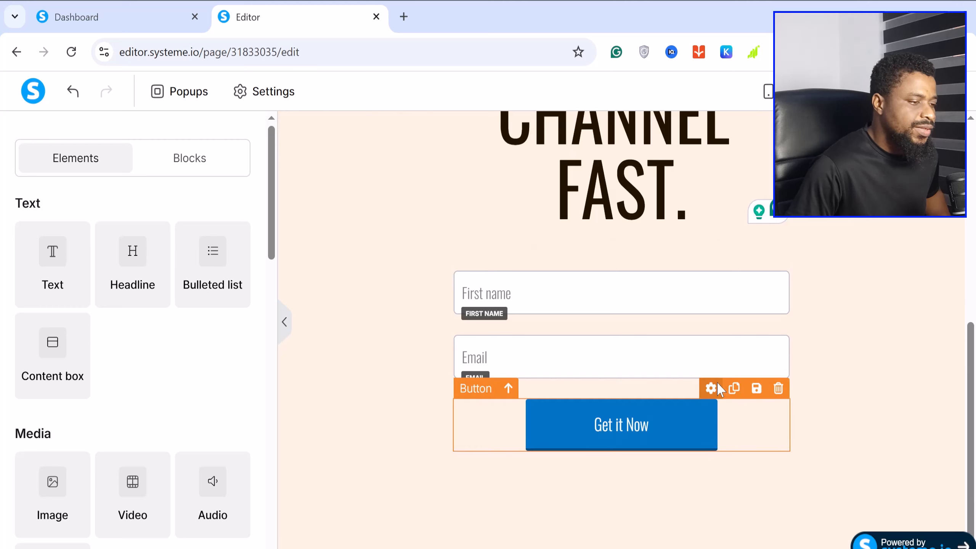
{"action": "left_click", "coordinate": [711, 389]}
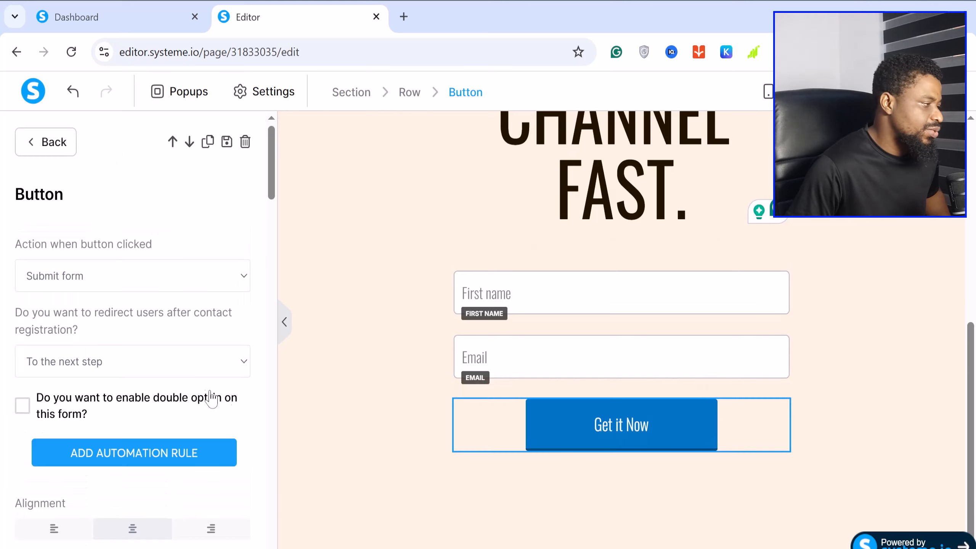
{"action": "scroll", "coordinate": [181, 375], "scroll_direction": "down", "scroll_amount": 4}
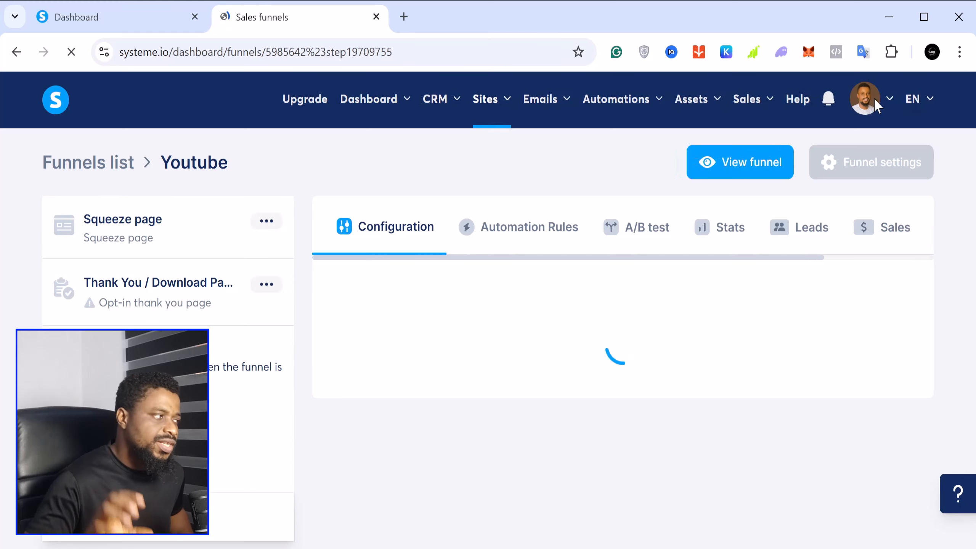
Step: Open the Youtube funnel's Thank You / Download Page step to view its template choices
{"action": "mouse_move", "coordinate": [874, 97]}
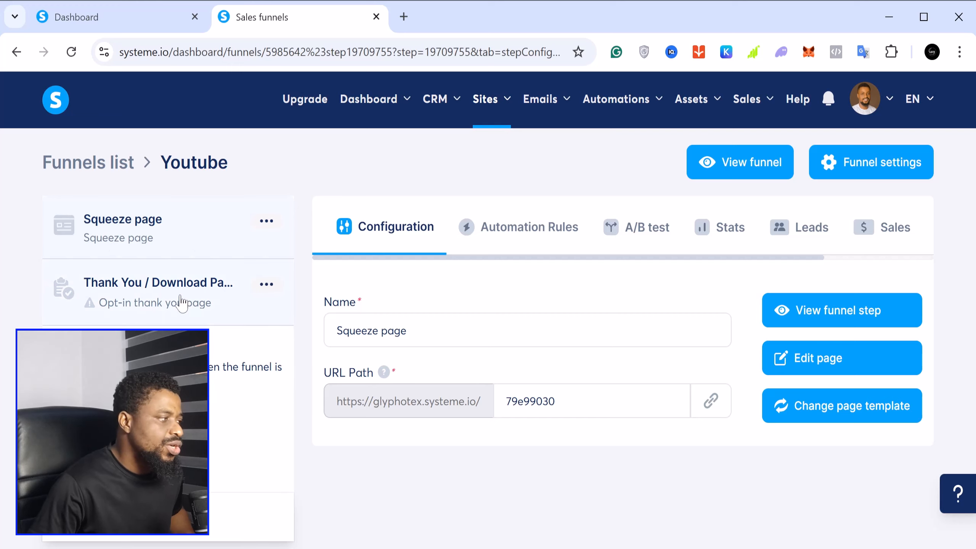
{"action": "left_click", "coordinate": [159, 304]}
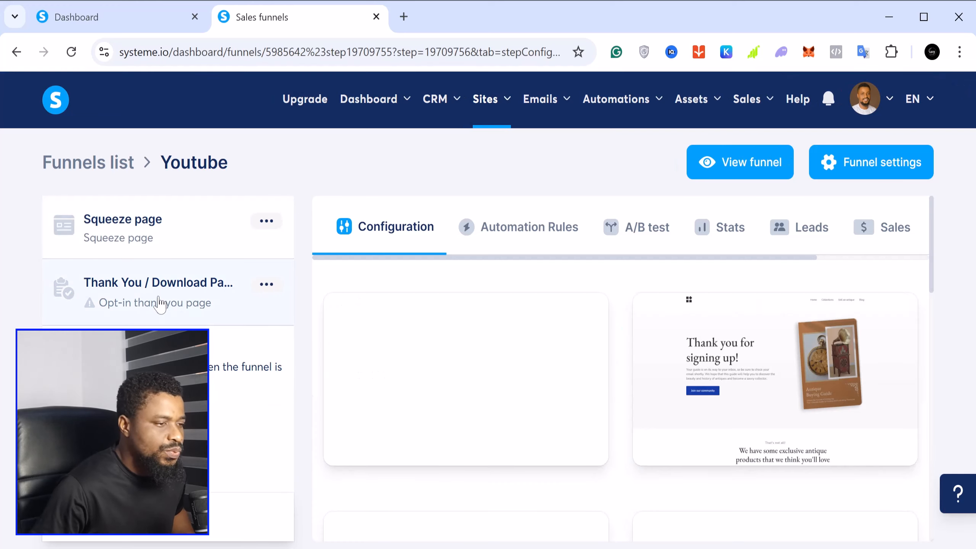
Step: Pick the 'Thank you for signing up!' template from the template grid
{"action": "scroll", "coordinate": [738, 415], "scroll_direction": "down", "scroll_amount": 6}
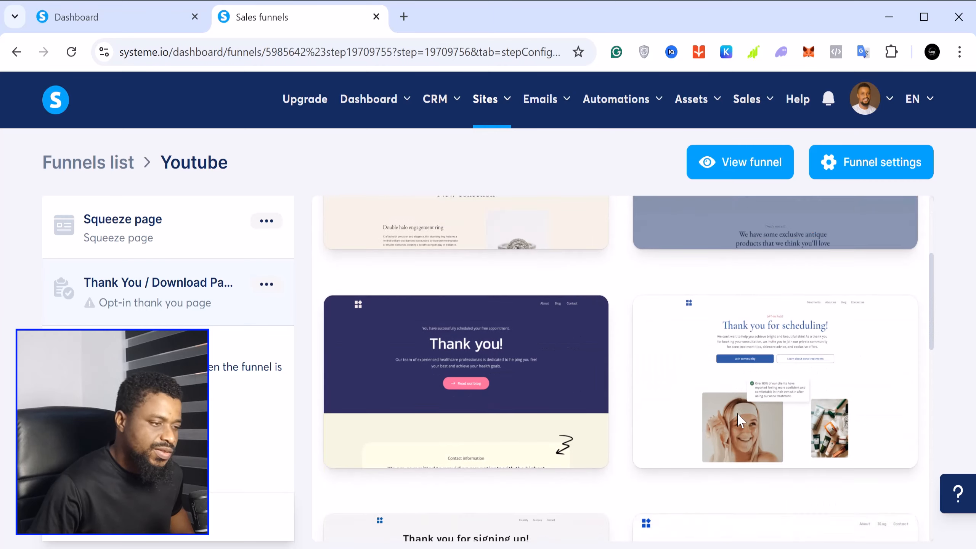
{"action": "scroll", "coordinate": [737, 414], "scroll_direction": "down", "scroll_amount": 10}
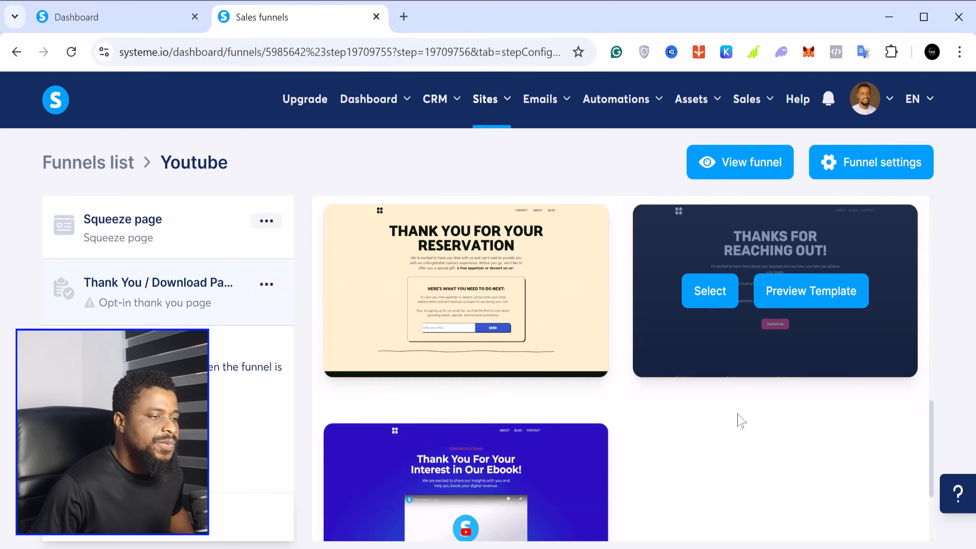
{"action": "scroll", "coordinate": [738, 414], "scroll_direction": "up", "scroll_amount": 15}
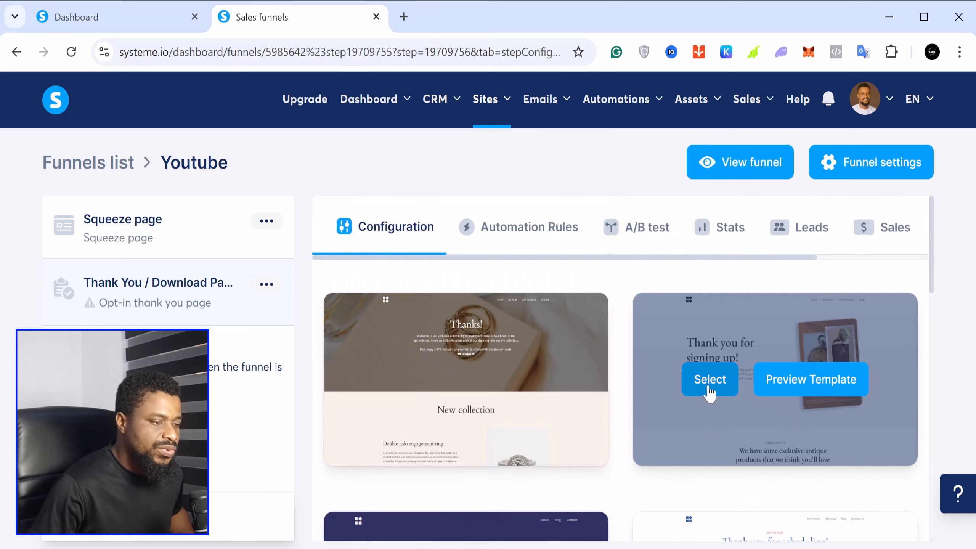
{"action": "left_click", "coordinate": [710, 381]}
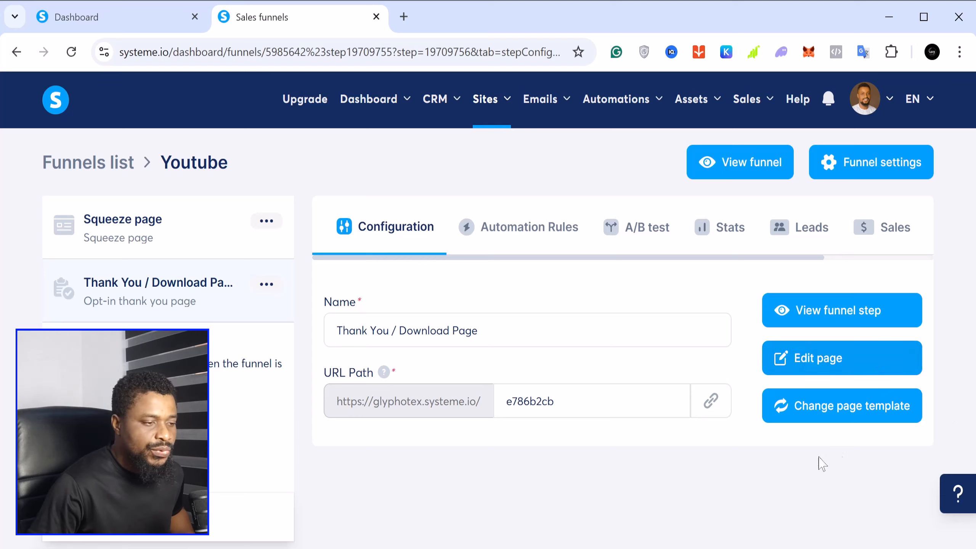
Step: Open the thank-you page in the editor and delete its top navigation section
{"action": "left_click", "coordinate": [820, 371]}
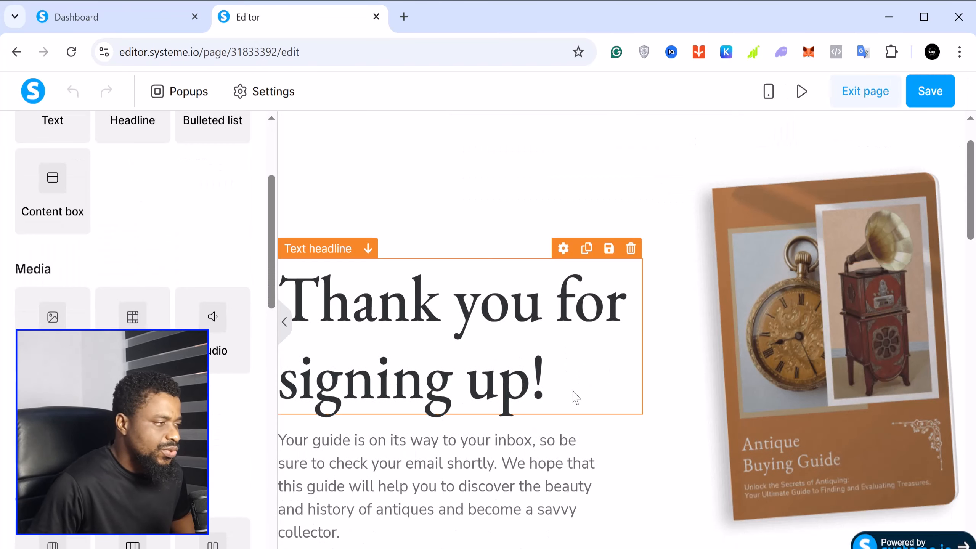
{"action": "scroll", "coordinate": [575, 396], "scroll_direction": "down", "scroll_amount": 5}
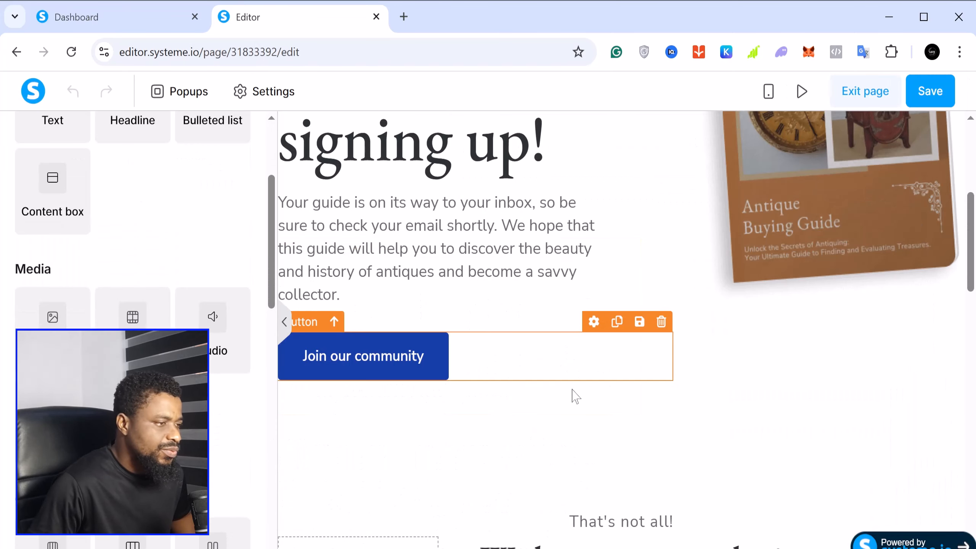
{"action": "scroll", "coordinate": [940, 265], "scroll_direction": "up", "scroll_amount": 3}
{"action": "scroll", "coordinate": [941, 265], "scroll_direction": "up", "scroll_amount": 4}
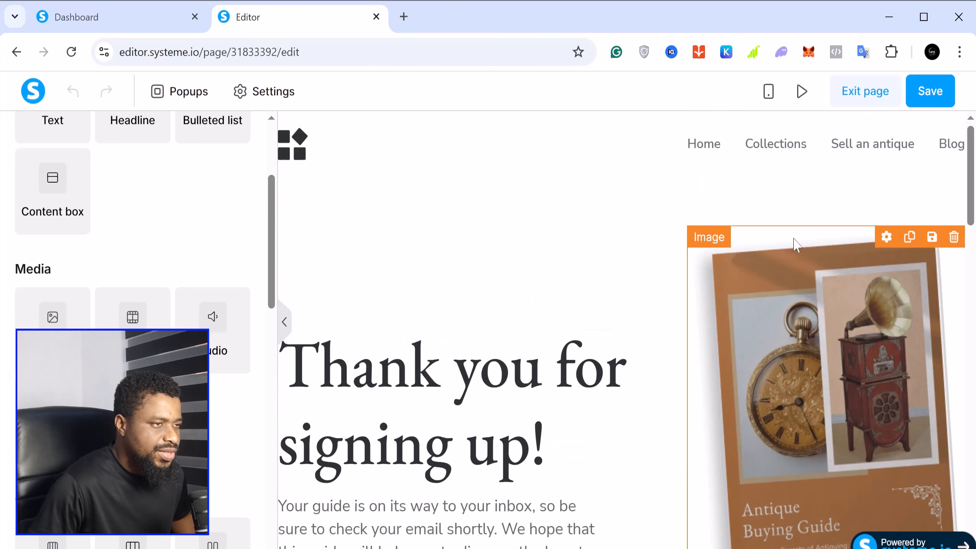
{"action": "left_click", "coordinate": [954, 122]}
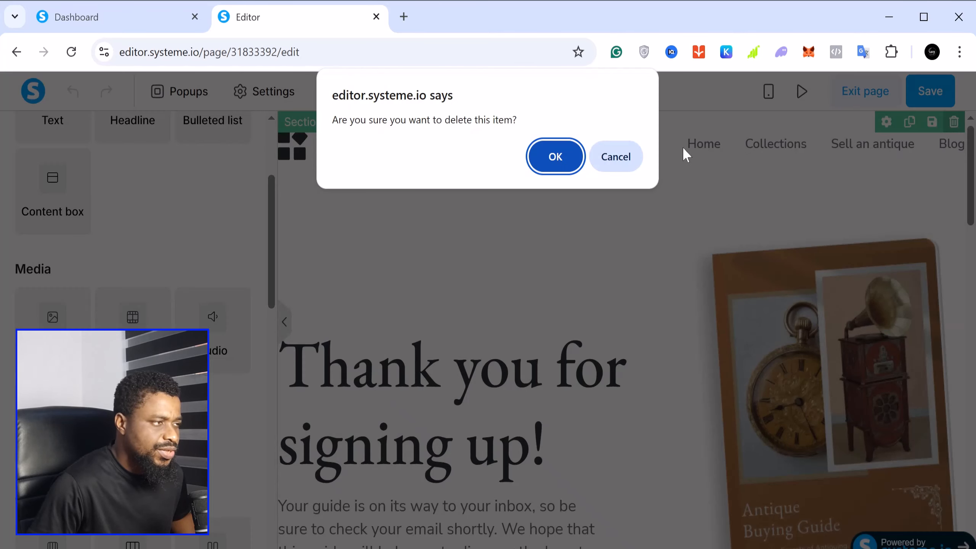
{"action": "left_click", "coordinate": [556, 154]}
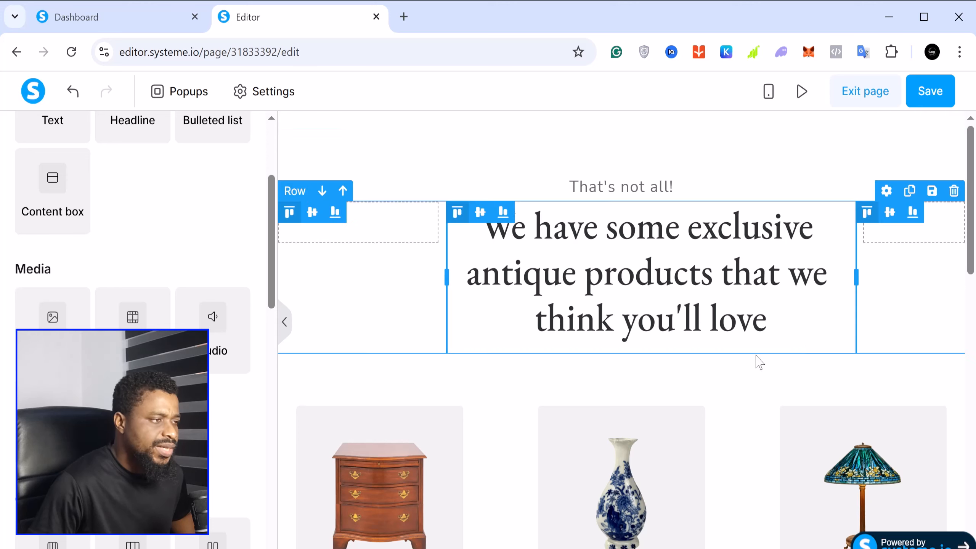
Step: Move the Find out more button higher and delete the empty row beneath it
{"action": "scroll", "coordinate": [679, 353], "scroll_direction": "down", "scroll_amount": 5}
{"action": "scroll", "coordinate": [932, 212], "scroll_direction": "up", "scroll_amount": 2}
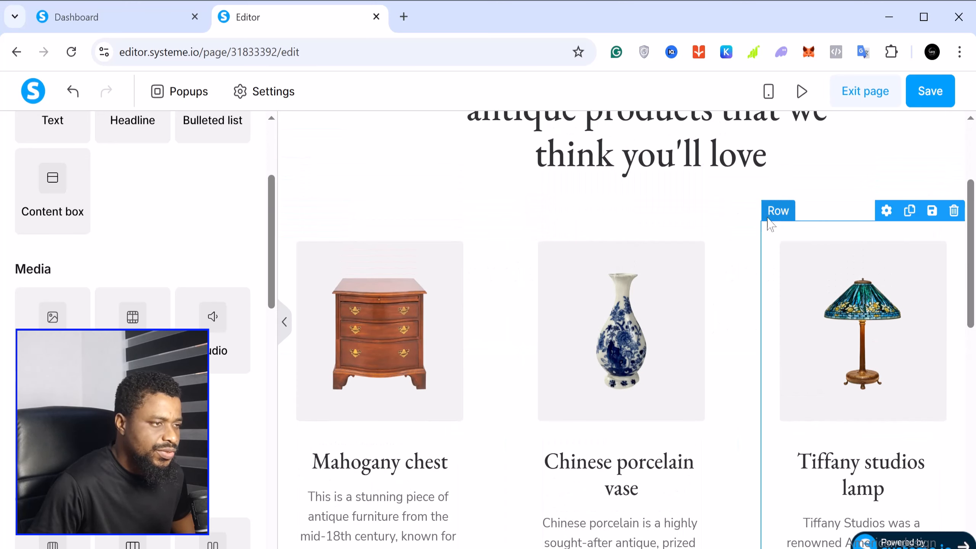
{"action": "scroll", "coordinate": [767, 225], "scroll_direction": "up", "scroll_amount": 2}
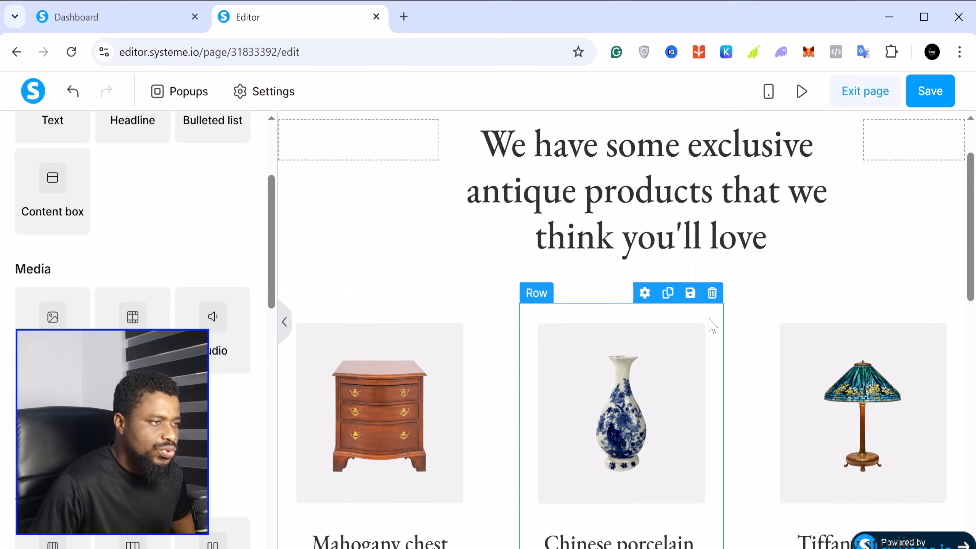
{"action": "left_click_drag", "start_coordinate": [624, 434], "coordinate": [627, 366]}
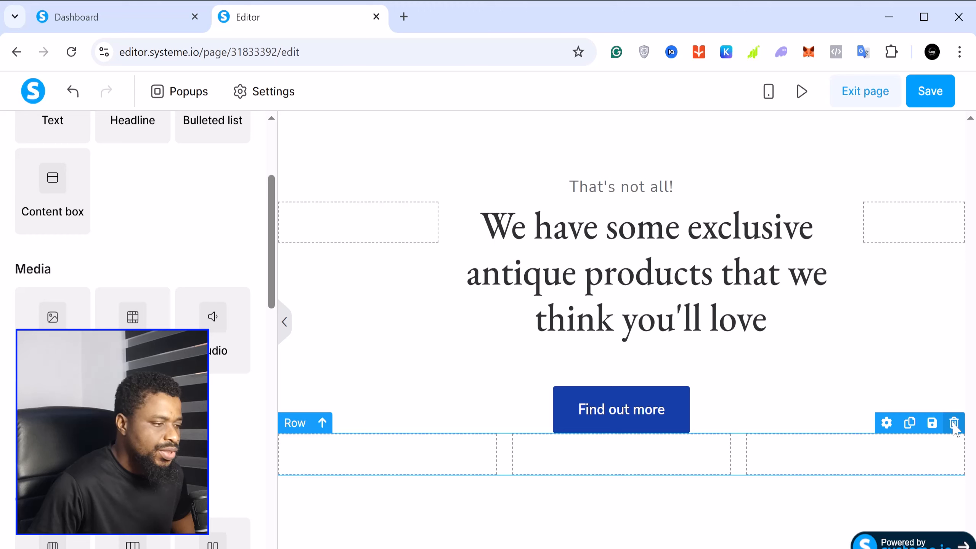
{"action": "left_click", "coordinate": [955, 423]}
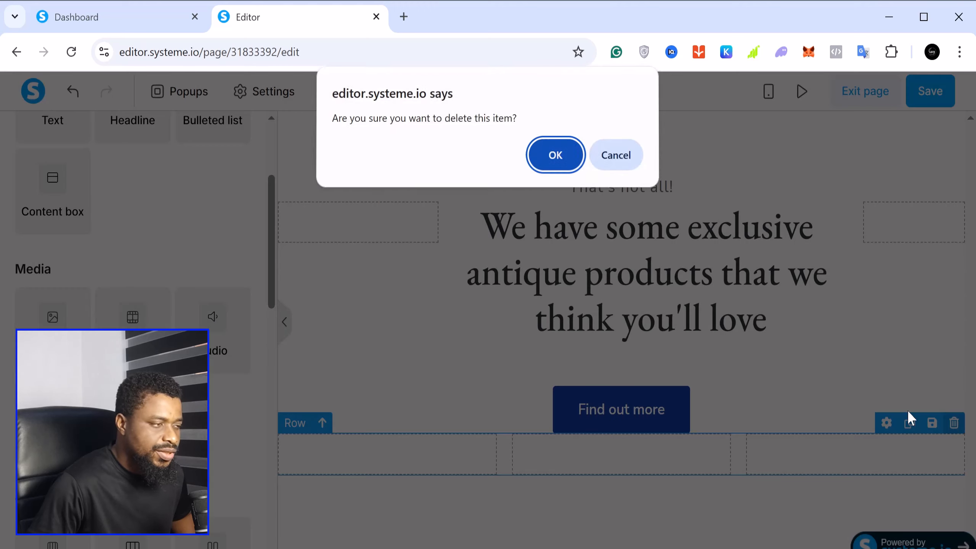
{"action": "left_click", "coordinate": [561, 161]}
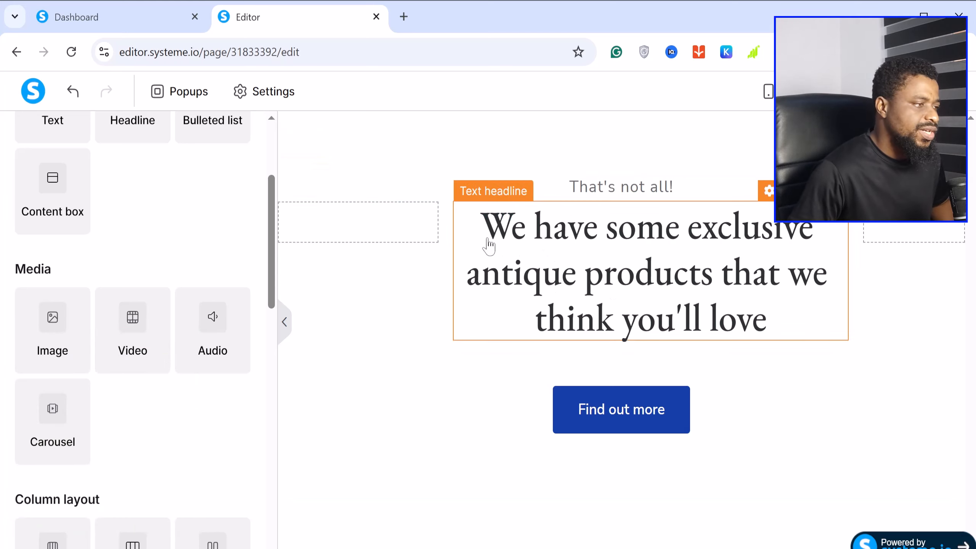
Step: Set the Find out more button's click action to Download file
{"action": "left_click", "coordinate": [540, 242]}
{"action": "key", "text": "ctrl+a"}
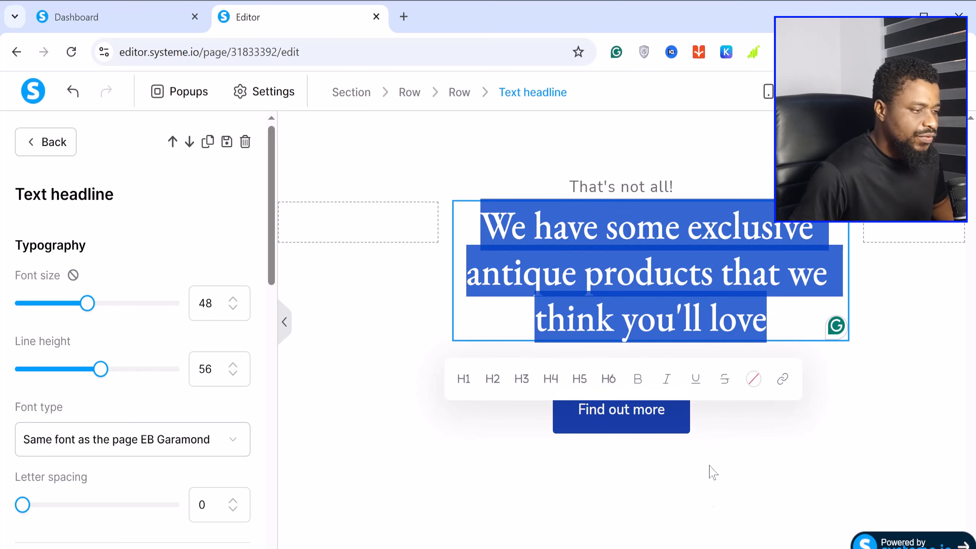
{"action": "left_click", "coordinate": [719, 443]}
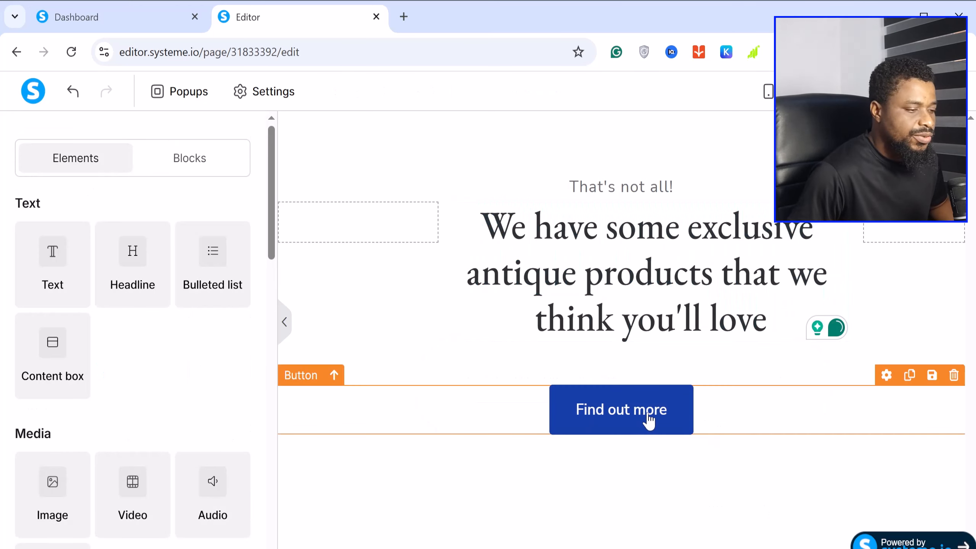
{"action": "left_click", "coordinate": [649, 420]}
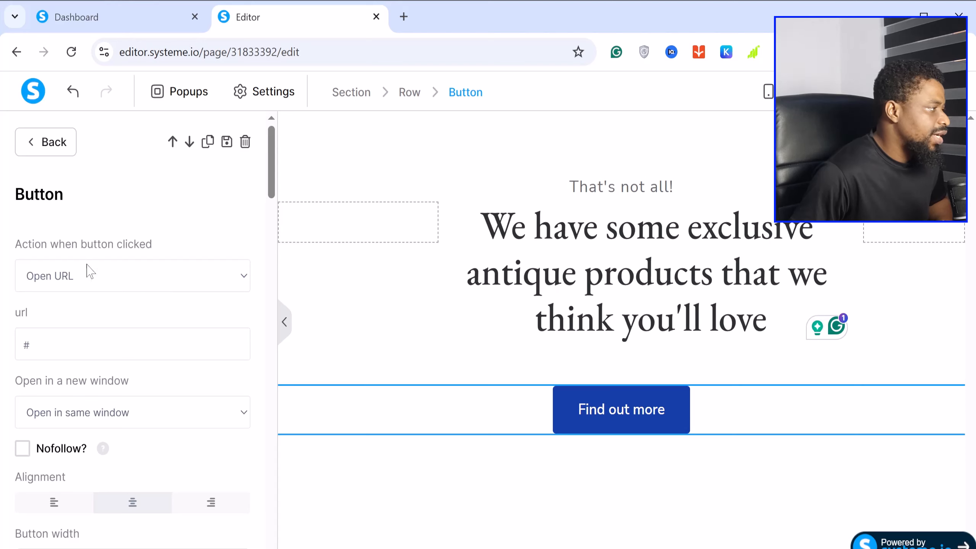
{"action": "left_click", "coordinate": [192, 279]}
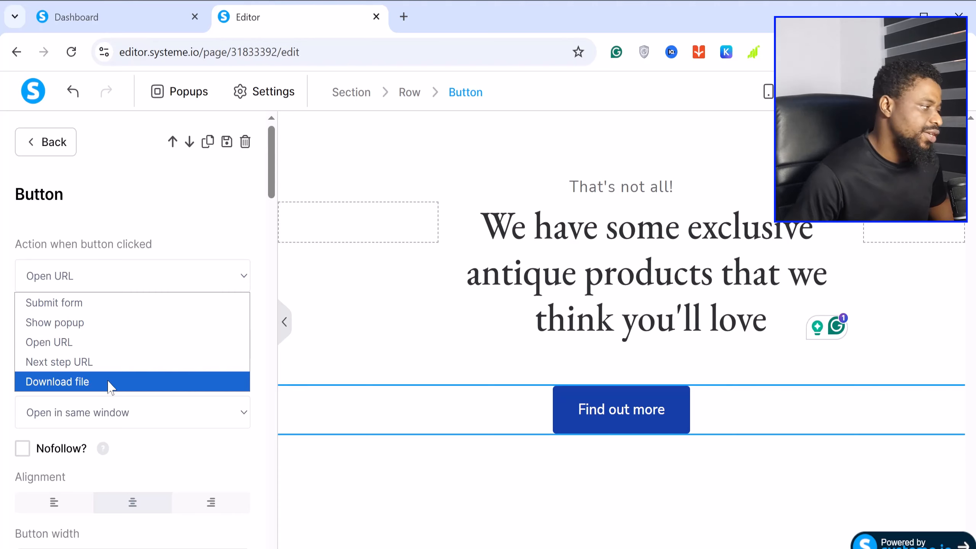
{"action": "left_click", "coordinate": [110, 382]}
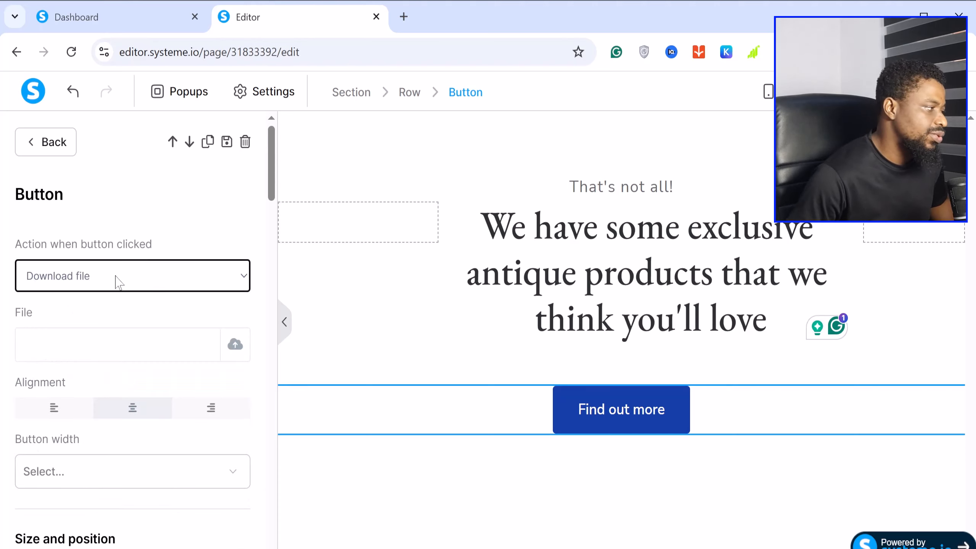
Step: Upload FreePortfolioSitewithCanva.png from Downloads and insert it as the button's download file
{"action": "left_click", "coordinate": [239, 347]}
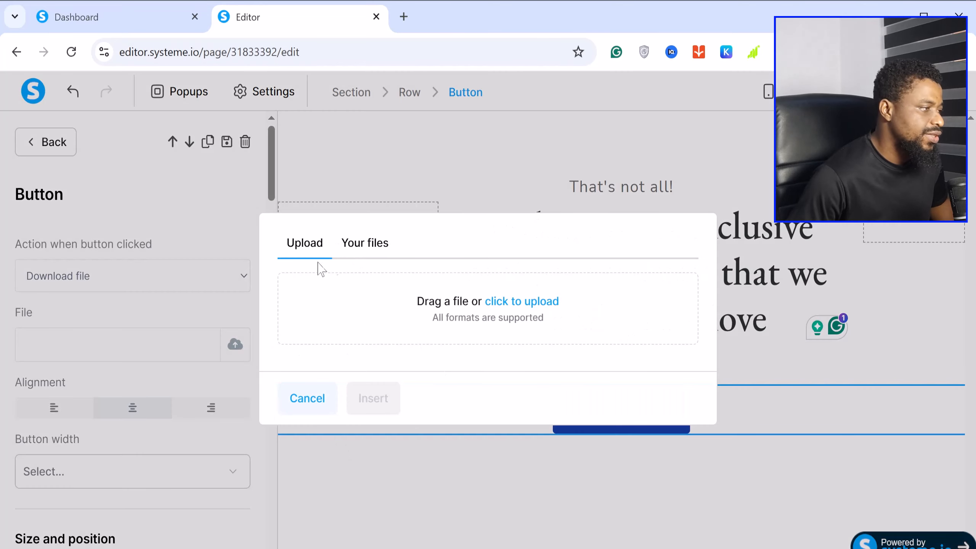
{"action": "left_click", "coordinate": [530, 302]}
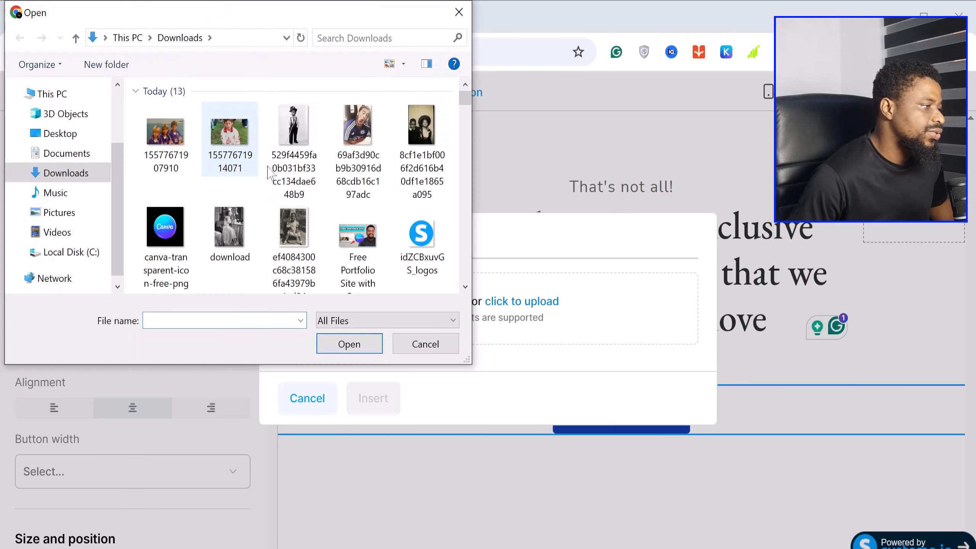
{"action": "left_click", "coordinate": [358, 241]}
{"action": "left_click", "coordinate": [349, 344]}
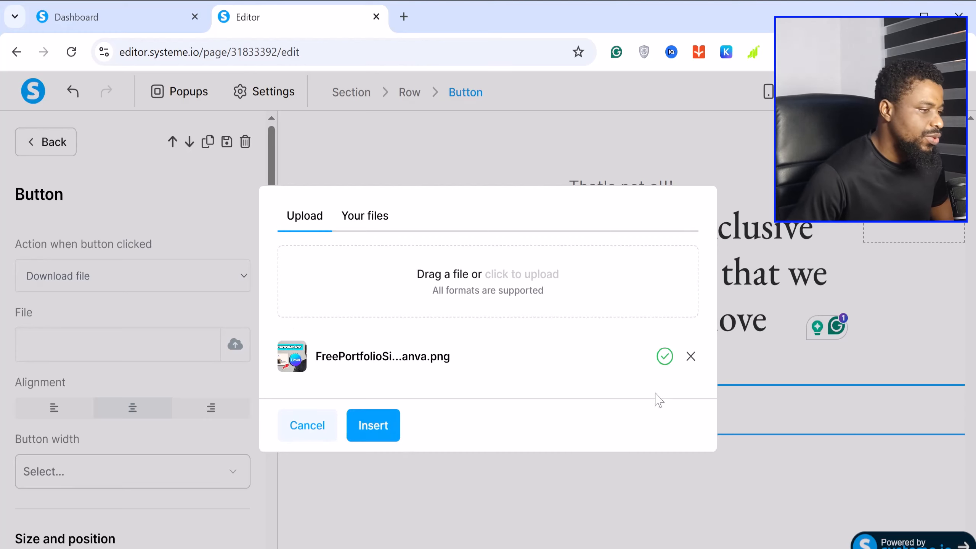
{"action": "left_click", "coordinate": [380, 425]}
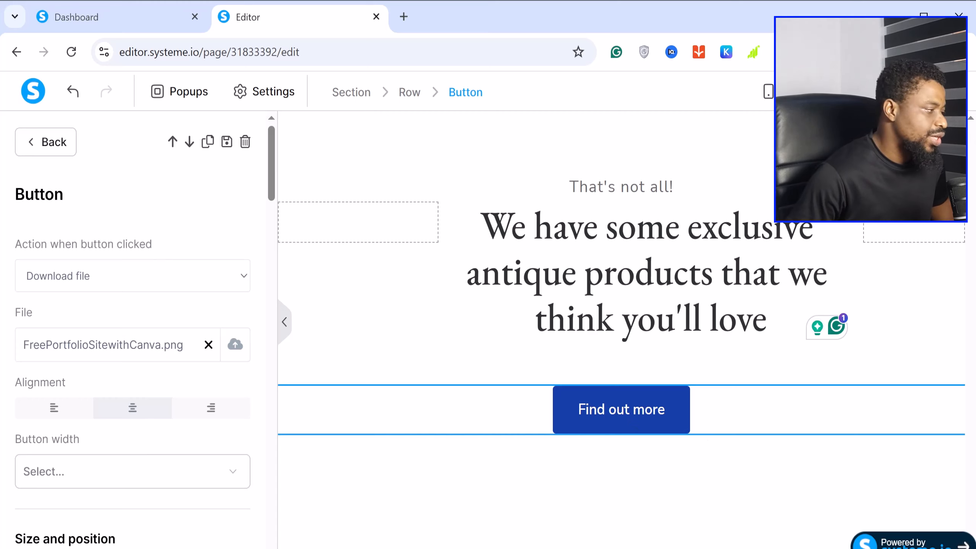
{"action": "scroll", "coordinate": [183, 454], "scroll_direction": "down", "scroll_amount": 8}
{"action": "scroll", "coordinate": [183, 453], "scroll_direction": "down", "scroll_amount": 15}
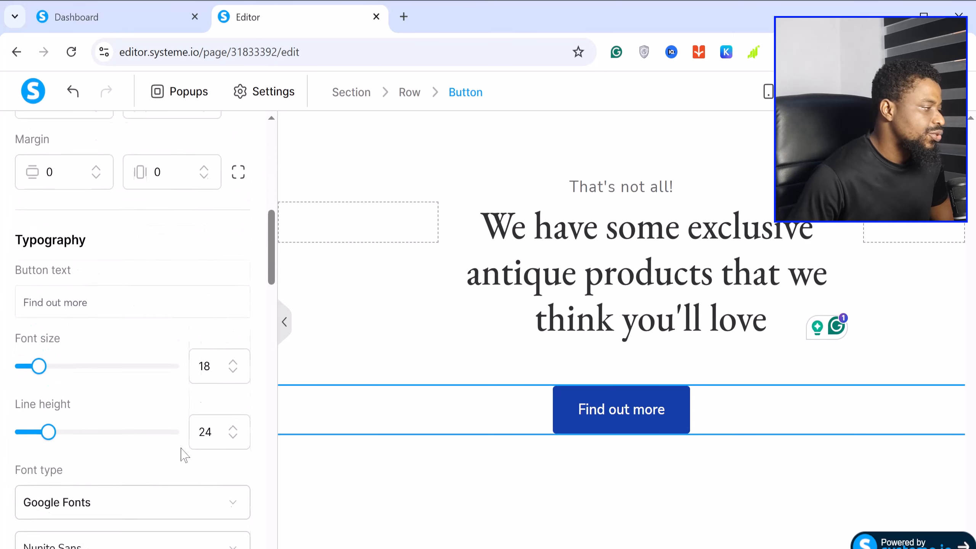
{"action": "scroll", "coordinate": [183, 453], "scroll_direction": "up", "scroll_amount": 20}
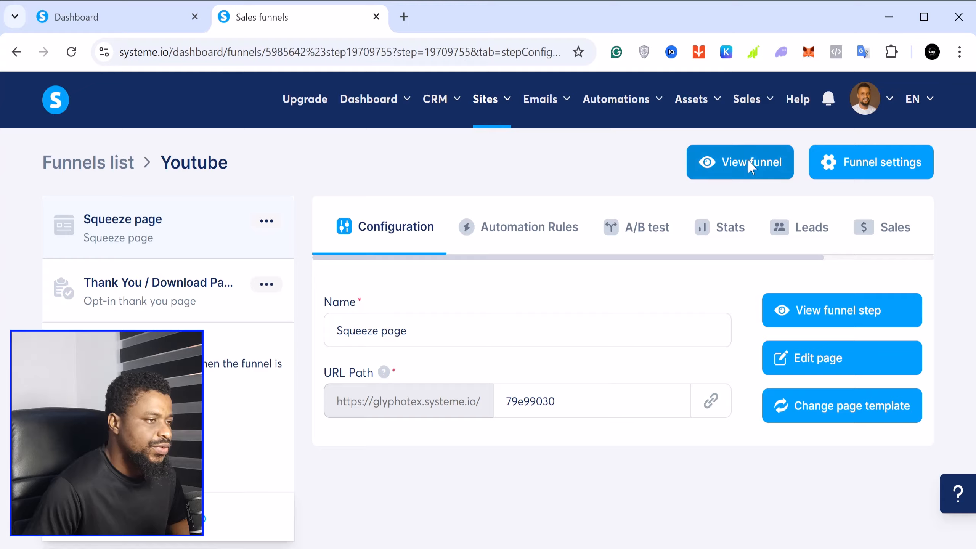
Step: Test the live squeeze page form, fixing the invalid email so it reaches the Opt-in thank you page
{"action": "left_click", "coordinate": [748, 162]}
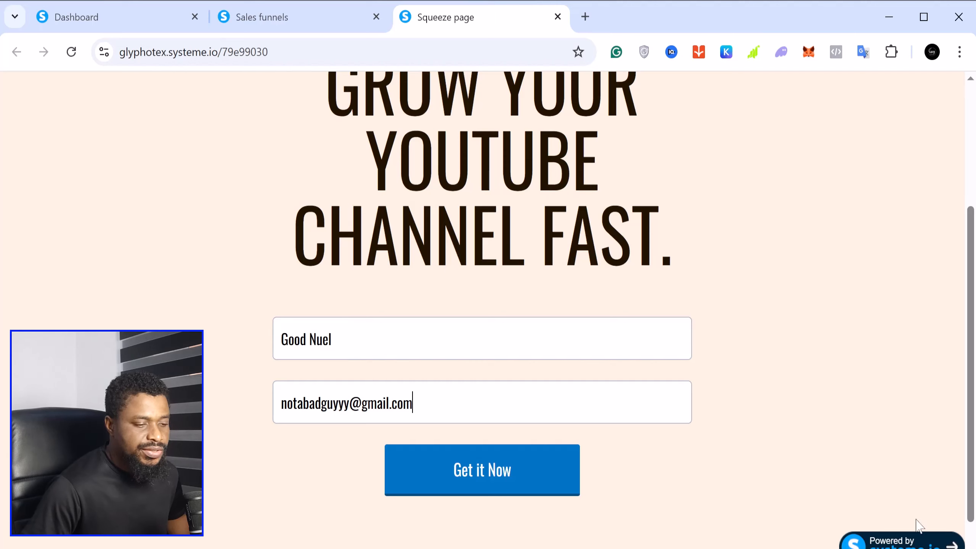
{"action": "left_click", "coordinate": [480, 481]}
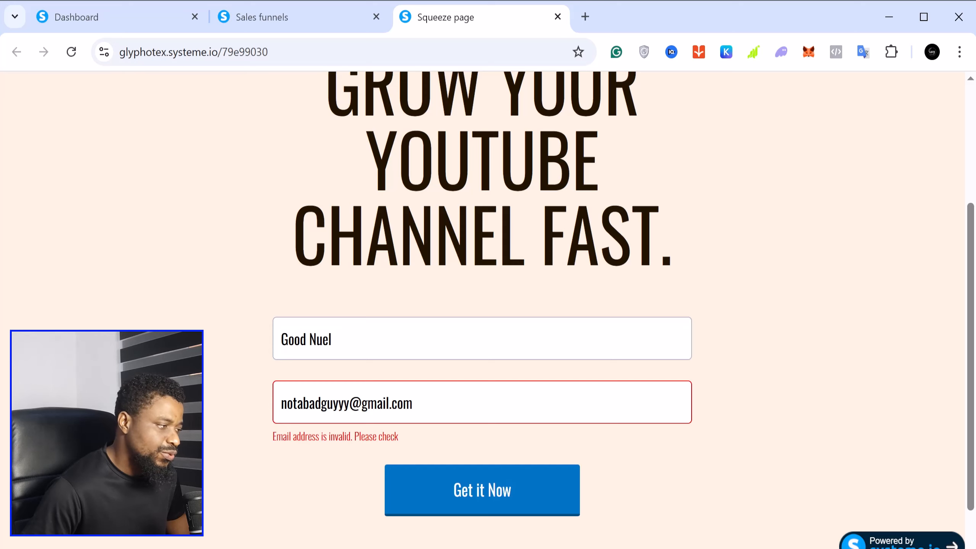
{"action": "left_click_drag", "start_coordinate": [350, 403], "coordinate": [279, 404]}
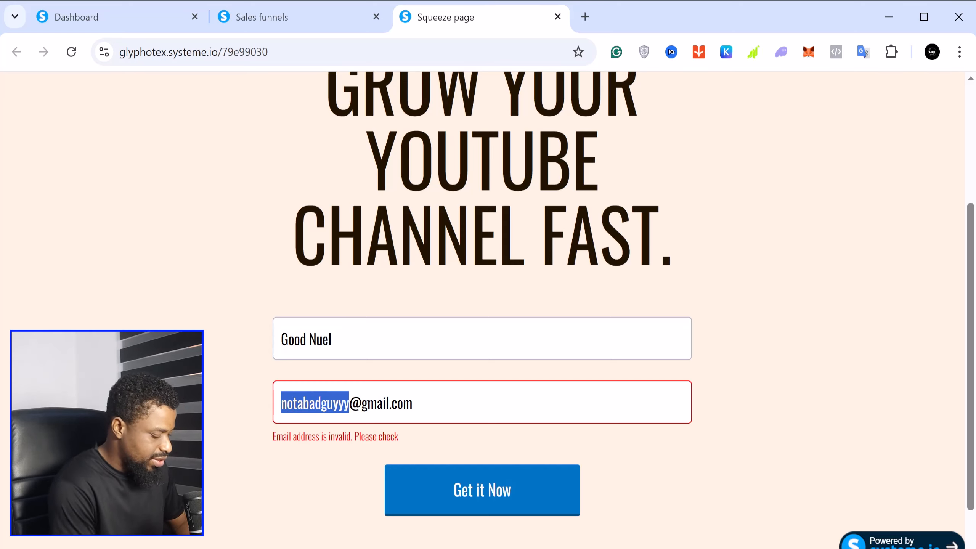
{"action": "type", "text": "good"}
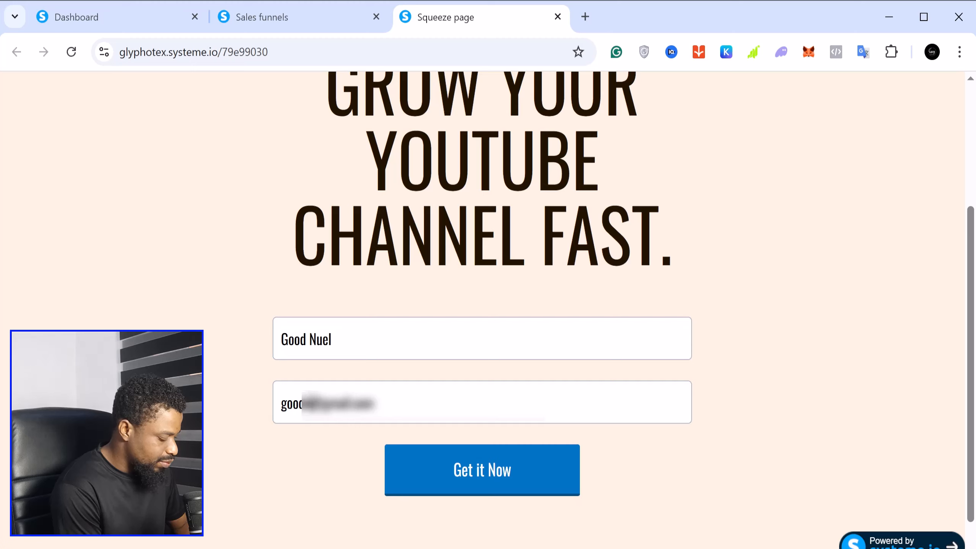
{"action": "type", "text": "ue"}
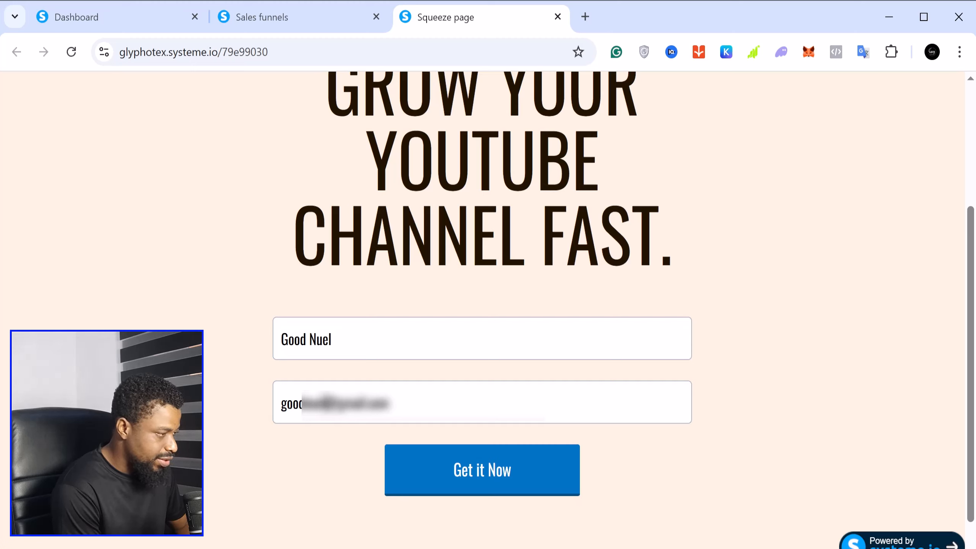
{"action": "type", "text": "l"}
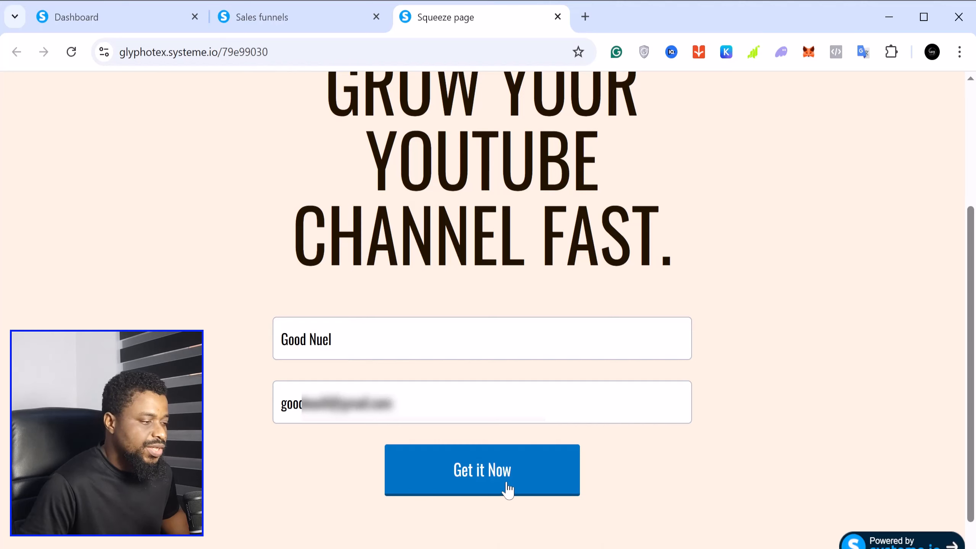
{"action": "left_click", "coordinate": [507, 488]}
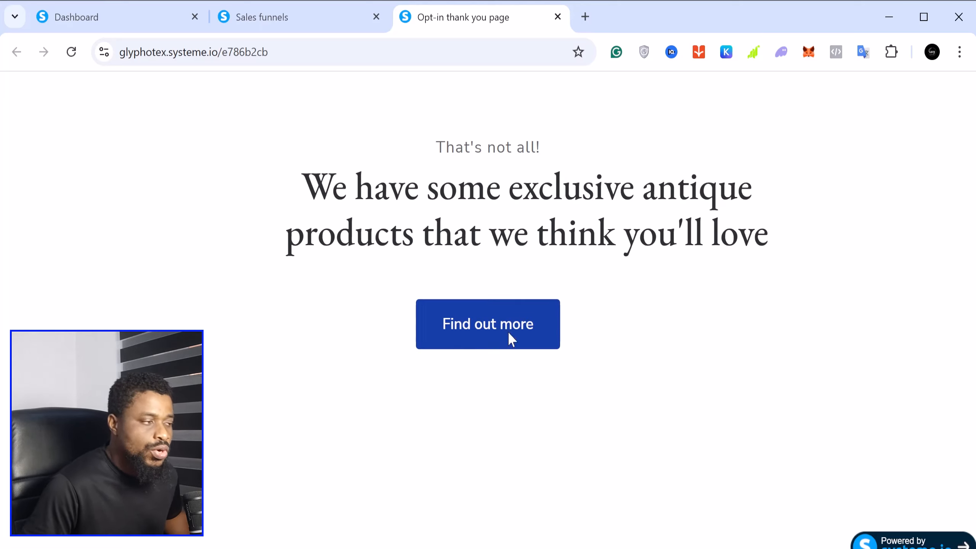
Step: Download the Find out more file, saving FreePortfolioSitewithCanva.png to Downloads, then return to the dashboard
{"action": "left_click", "coordinate": [510, 340]}
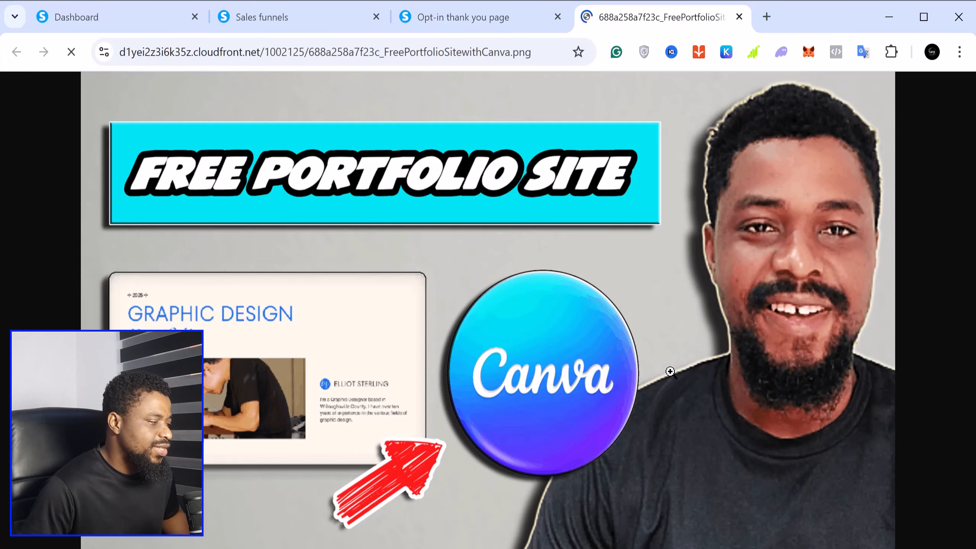
{"action": "right_click", "coordinate": [572, 232]}
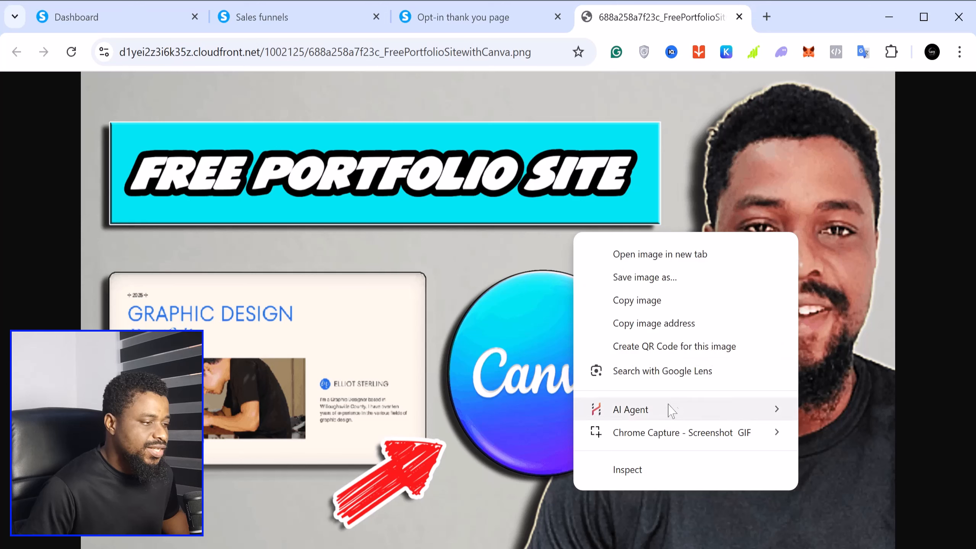
{"action": "left_click", "coordinate": [701, 283]}
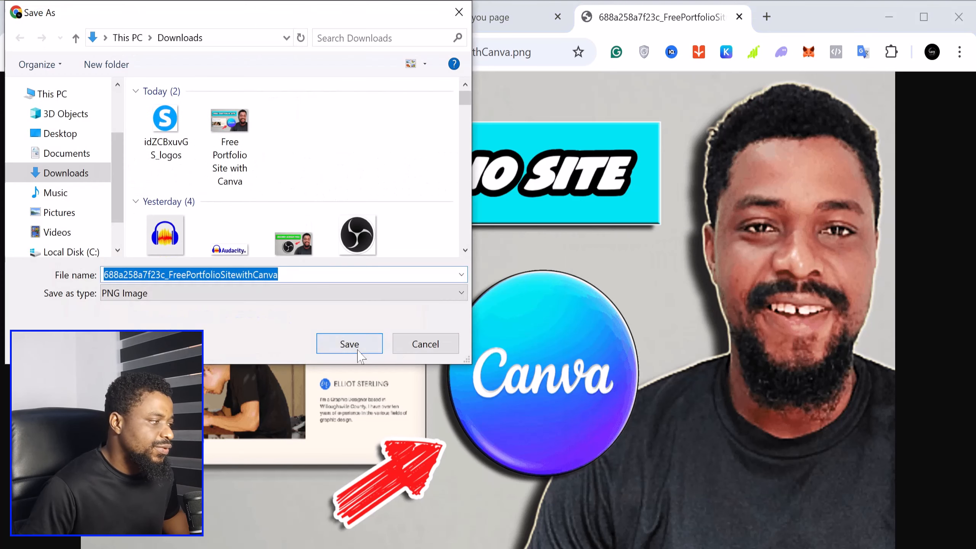
{"action": "left_click", "coordinate": [349, 344]}
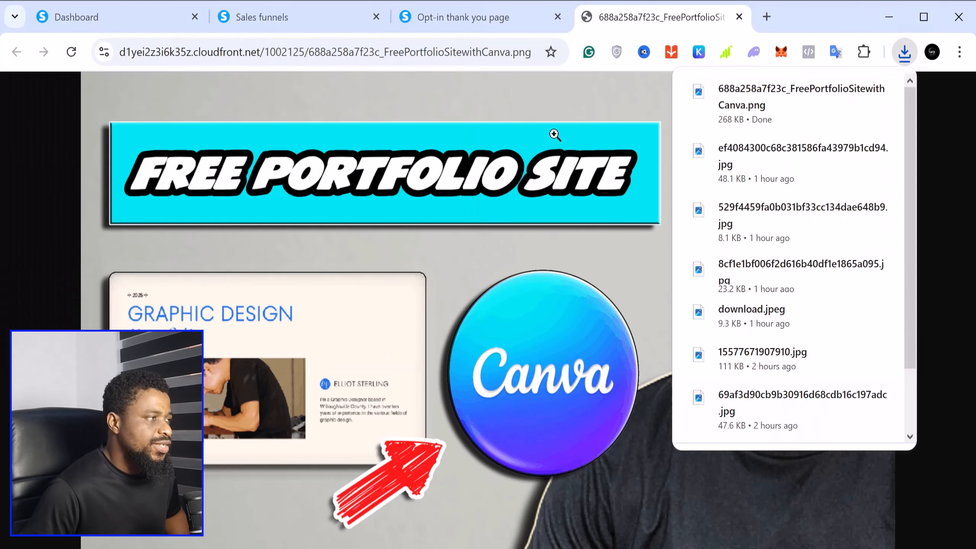
{"action": "left_click", "coordinate": [122, 17]}
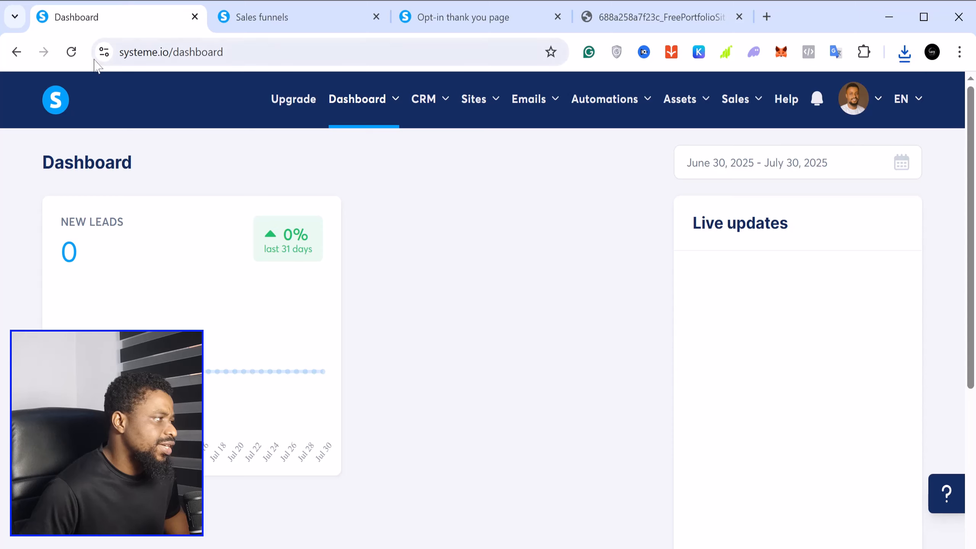
Step: Reload the systeme.io dashboard to check the New leads count from the squeeze page
{"action": "left_click", "coordinate": [72, 52]}
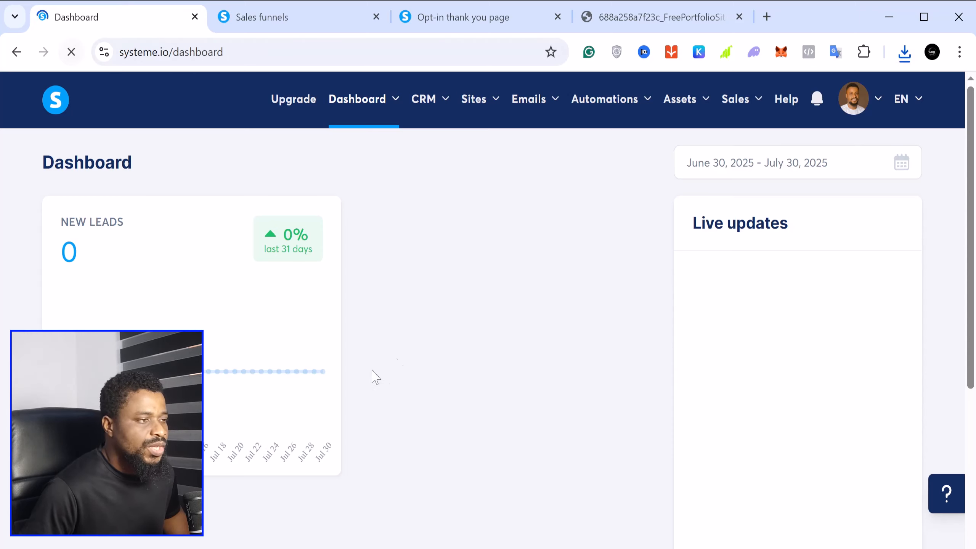